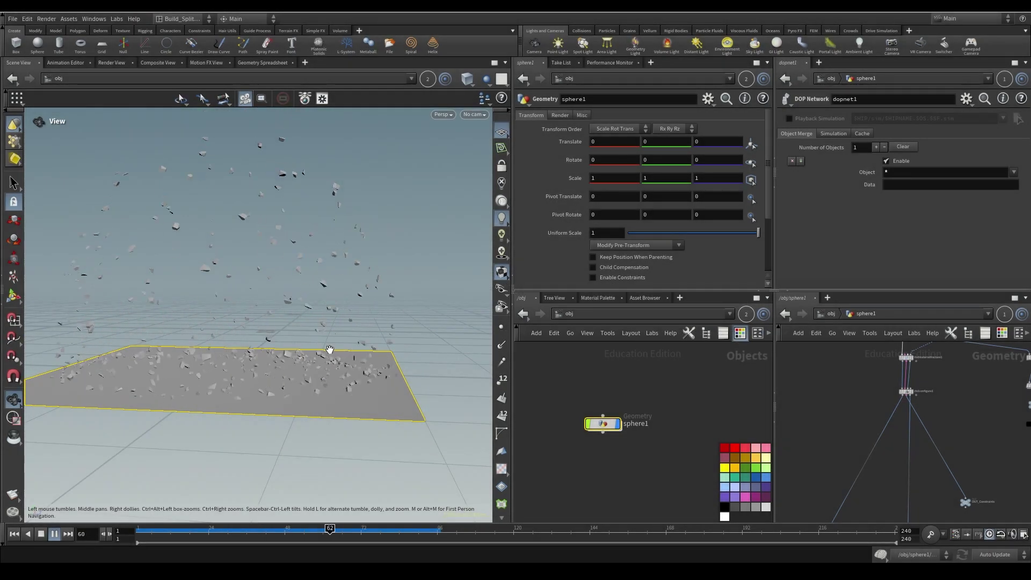
- Return the timeline to frame 1 and delete the existing sphere1 geometry object
click(140, 529)
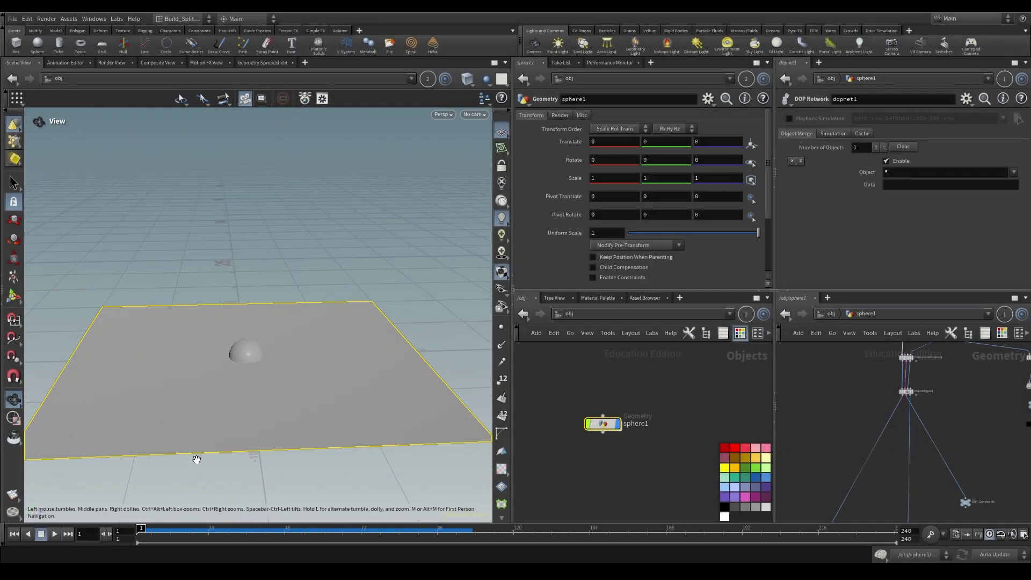
drag(255, 360, 284, 379)
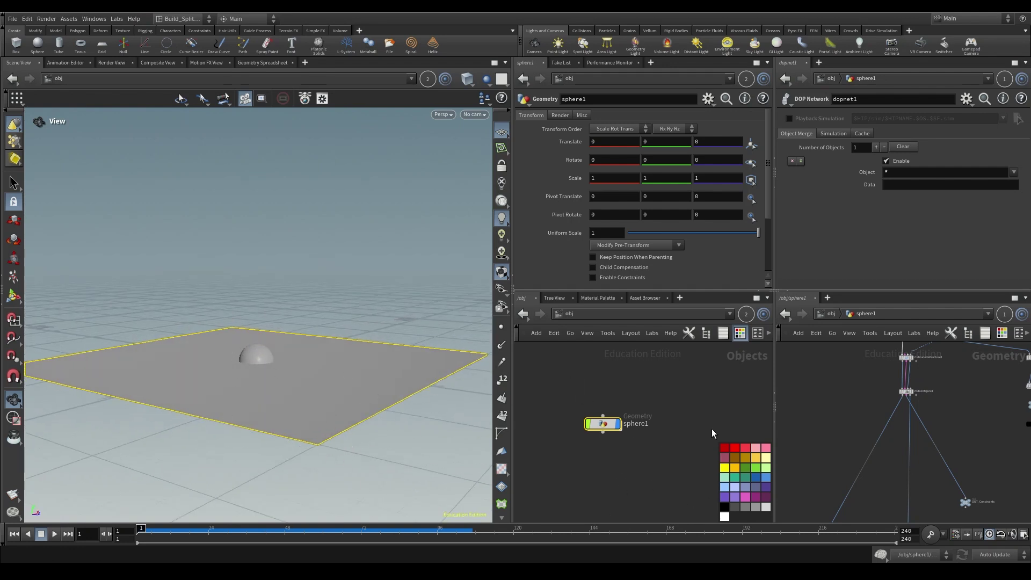
drag(603, 425, 646, 428)
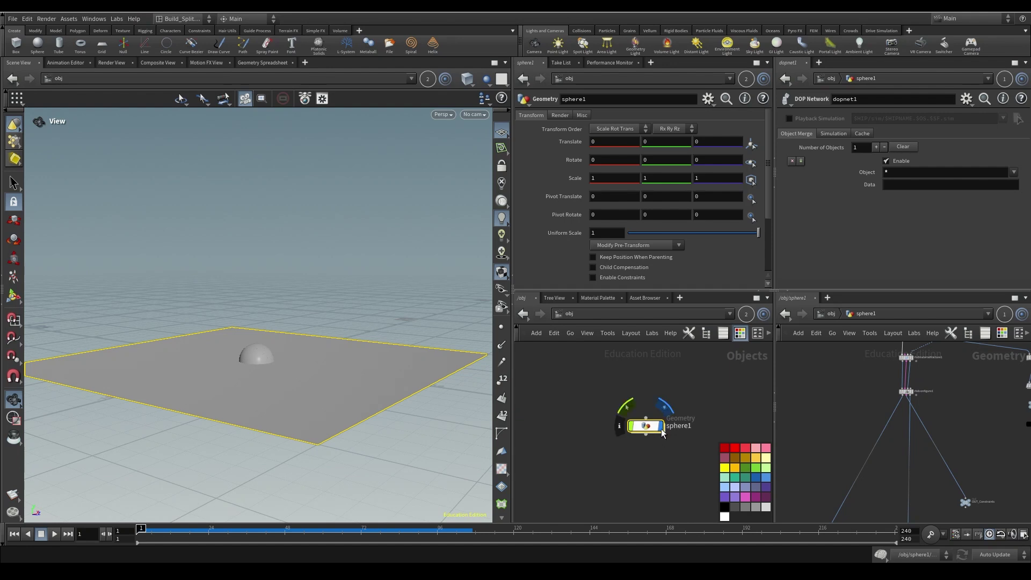
key(Delete)
- Add a new Geometry object to the empty scene and enter its network
key(Tab)
mouse_move(660, 423)
click(730, 334)
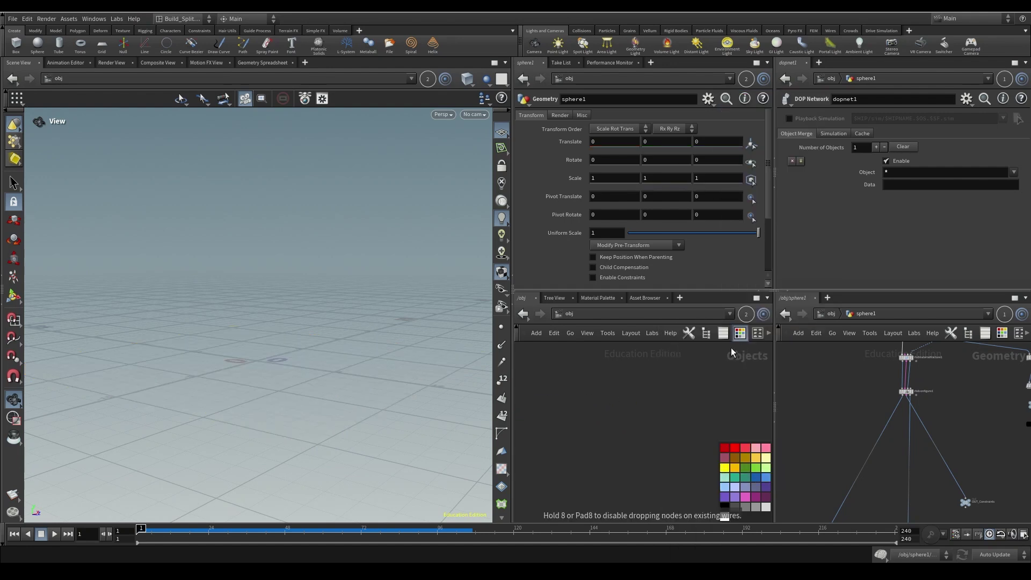
click(637, 413)
double_click(634, 415)
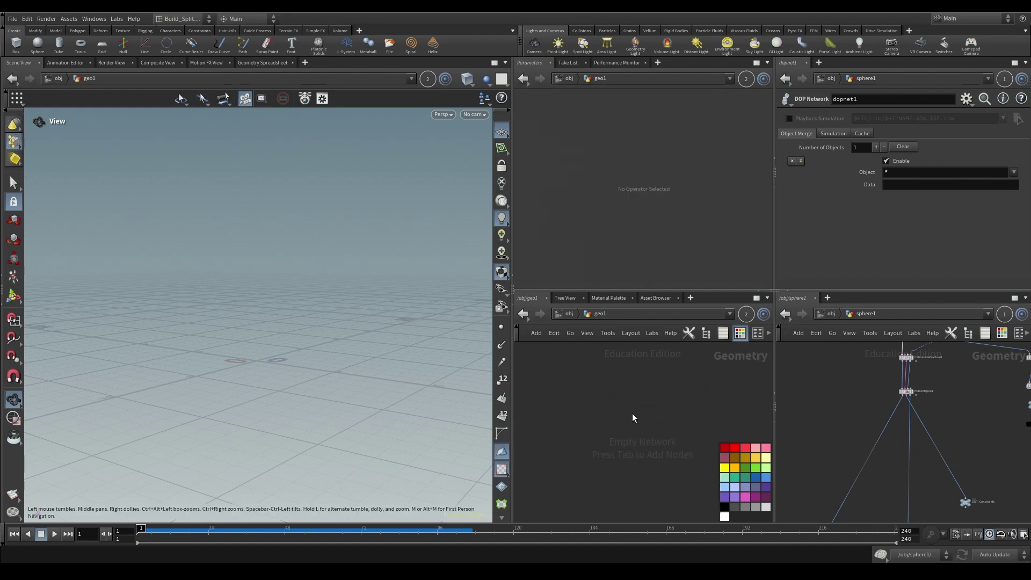
- Create a polygon-mesh Sphere node and show its wireframe over the shaded surface
key(Tab)
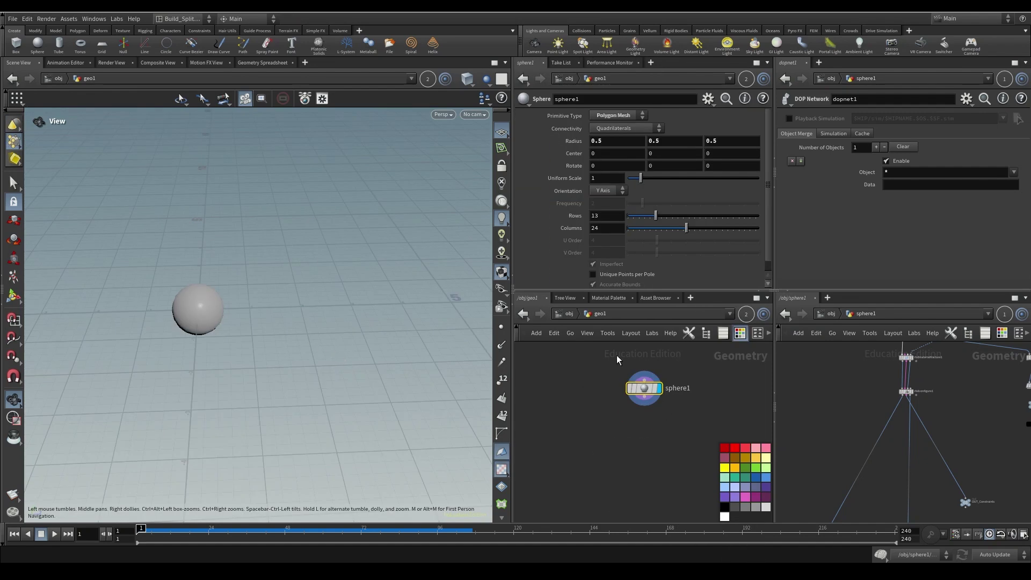
drag(237, 331, 193, 290)
click(469, 80)
click(500, 205)
drag(315, 369, 290, 341)
mouse_move(290, 341)
right_down()
mouse_move(453, 387)
mouse_move(499, 345)
right_up()
right_drag(473, 225, 317, 260)
drag(317, 260, 338, 270)
- Set the sphere's uniform scale to 3
key(Tab)
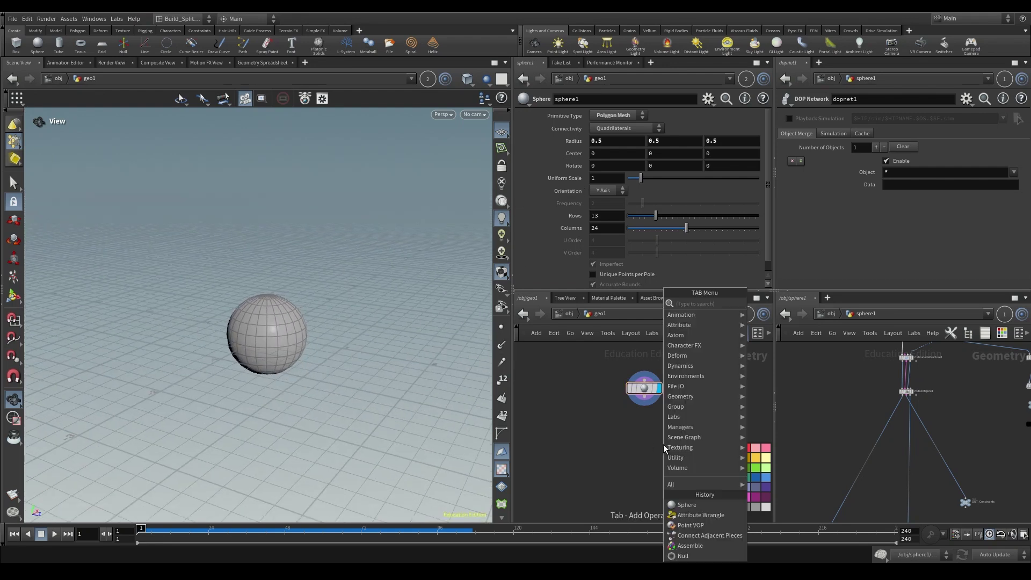
drag(601, 181, 574, 186)
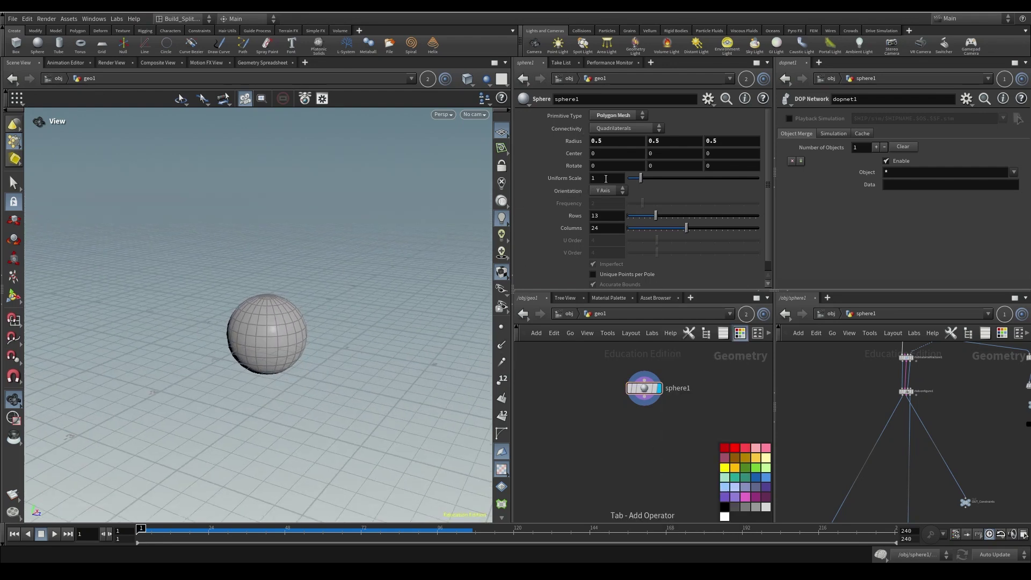
text(3)
key(Return)
right_drag(271, 442, 141, 431)
drag(126, 357, 473, 419)
- Add an Attribute Wrangle below the sphere, wired to its output, and make the wrangle the displayed node
key(Tab)
text(attribut wra)
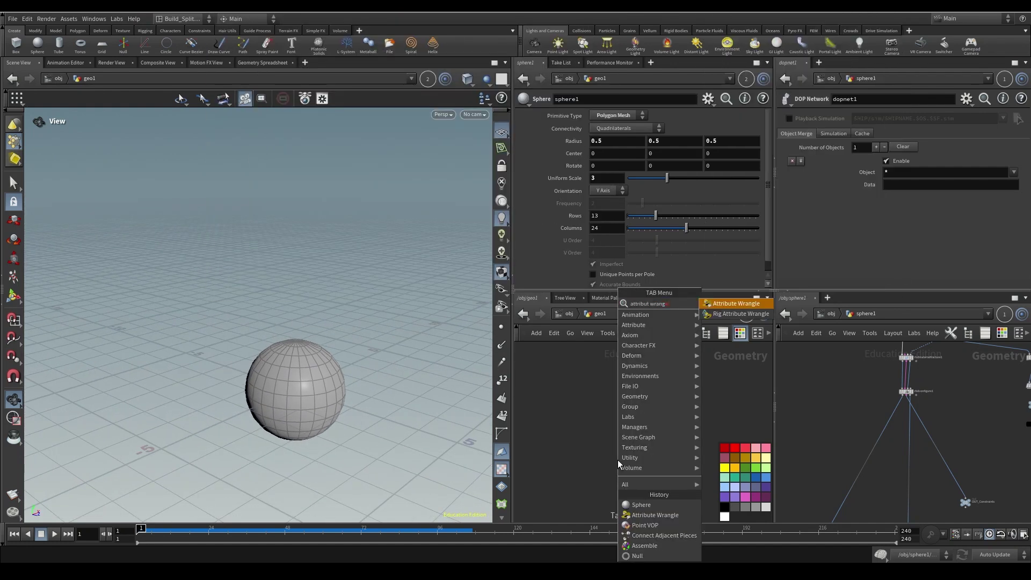
key(Return)
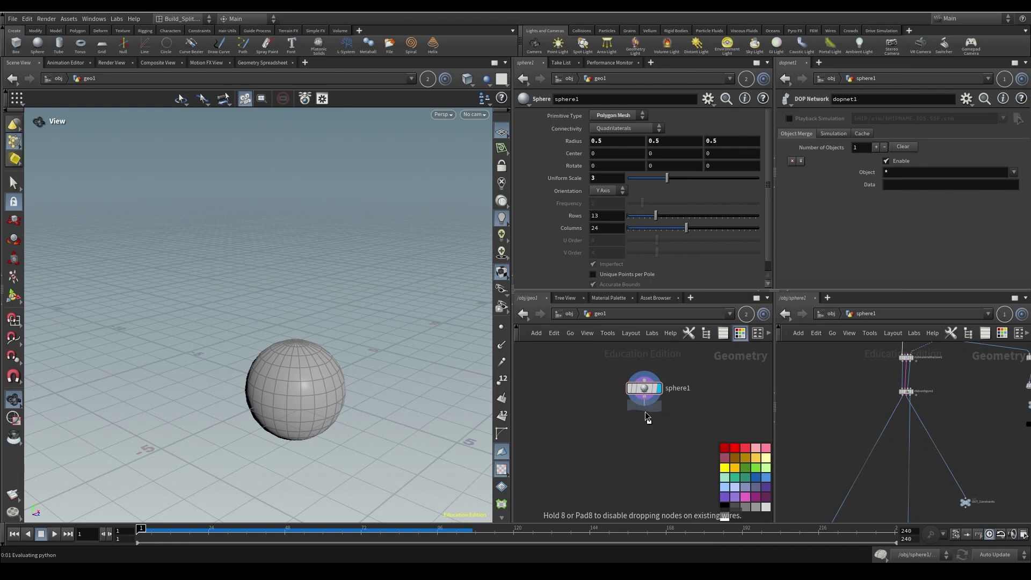
click(658, 435)
drag(344, 451, 317, 409)
drag(325, 369, 409, 387)
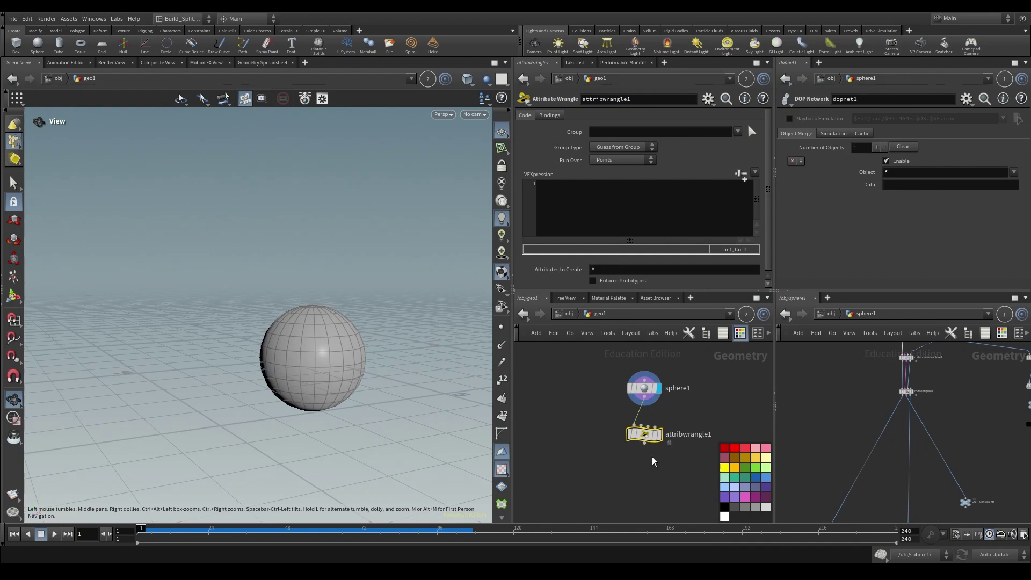
click(659, 434)
drag(651, 435, 651, 453)
drag(274, 338, 301, 358)
- Flatten the sphere's lower half with the wrangle code "if (@P.y < 0) { @P.y = 0; }"
click(619, 224)
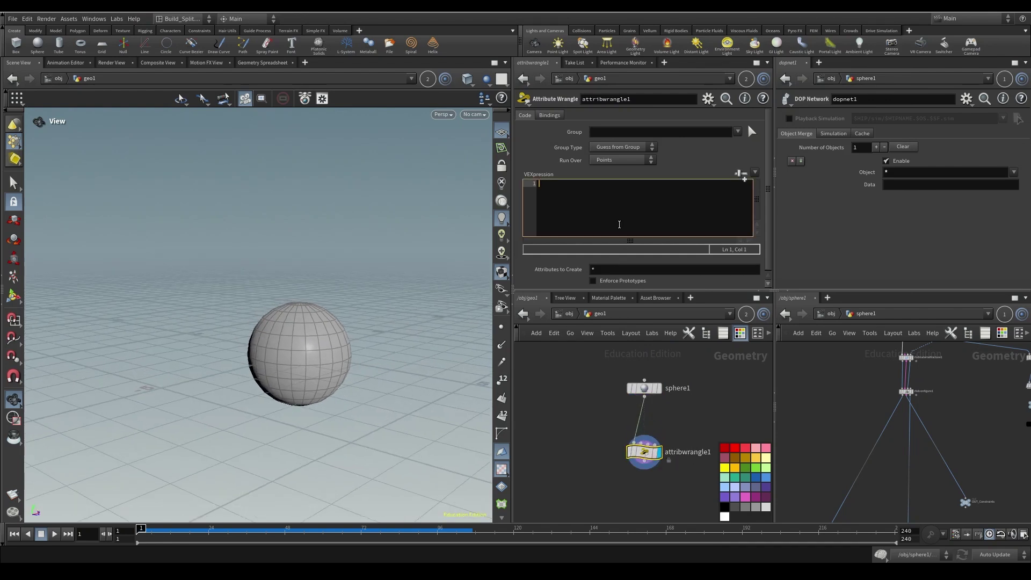
text(if (@P.y < 0))
key(Return)
text({)
key(Return)
key(Return)
key(Up)
text(@P.y)
click(583, 509)
drag(328, 451, 272, 365)
right_drag(273, 365, 430, 389)
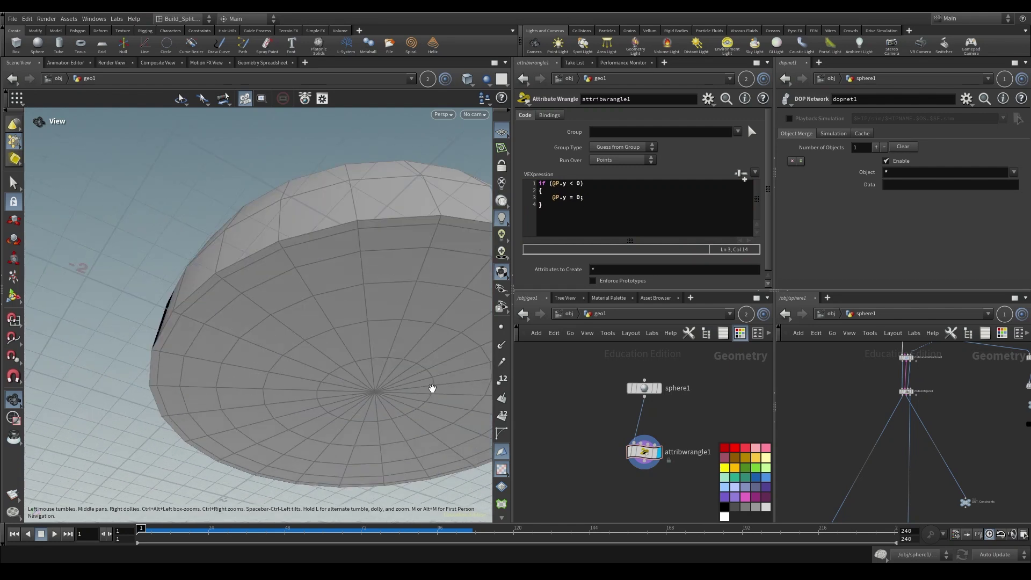
middle_drag(430, 389, 317, 382)
drag(318, 382, 324, 414)
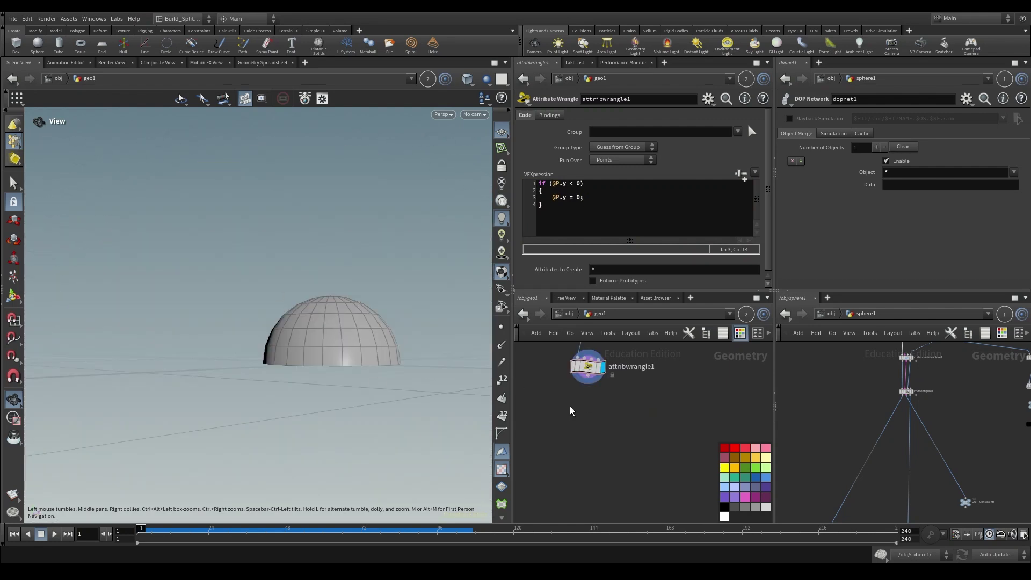
- Branch an IsoOffset node off the wrangle and set its uniform sampling divisions to 100
key(Tab)
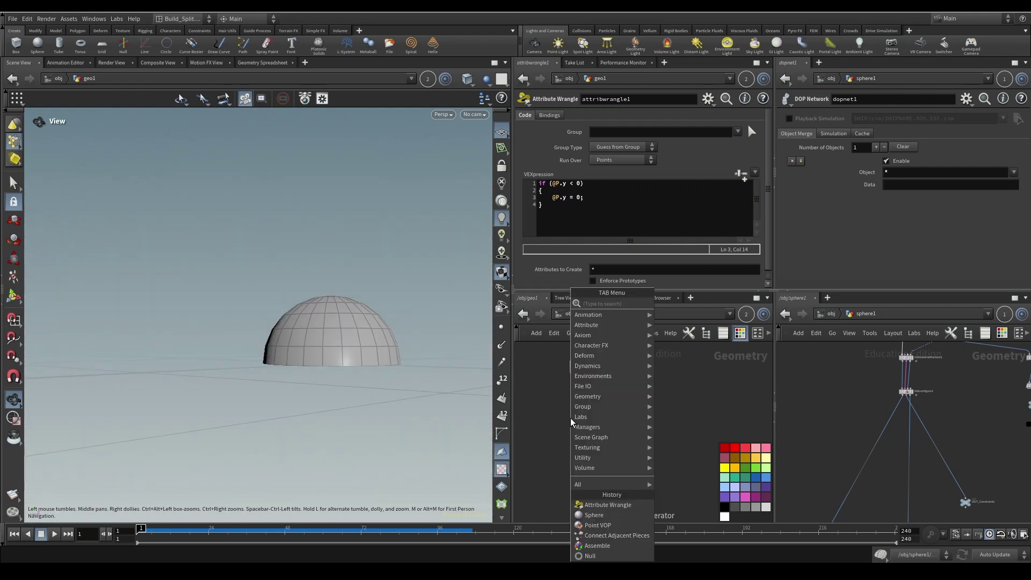
text(fuse)
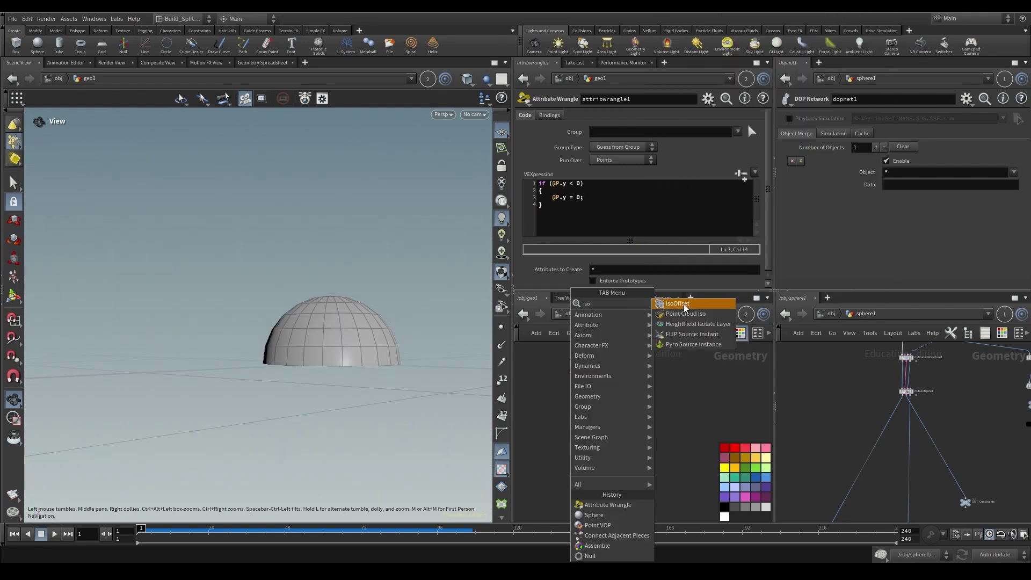
click(685, 304)
click(681, 419)
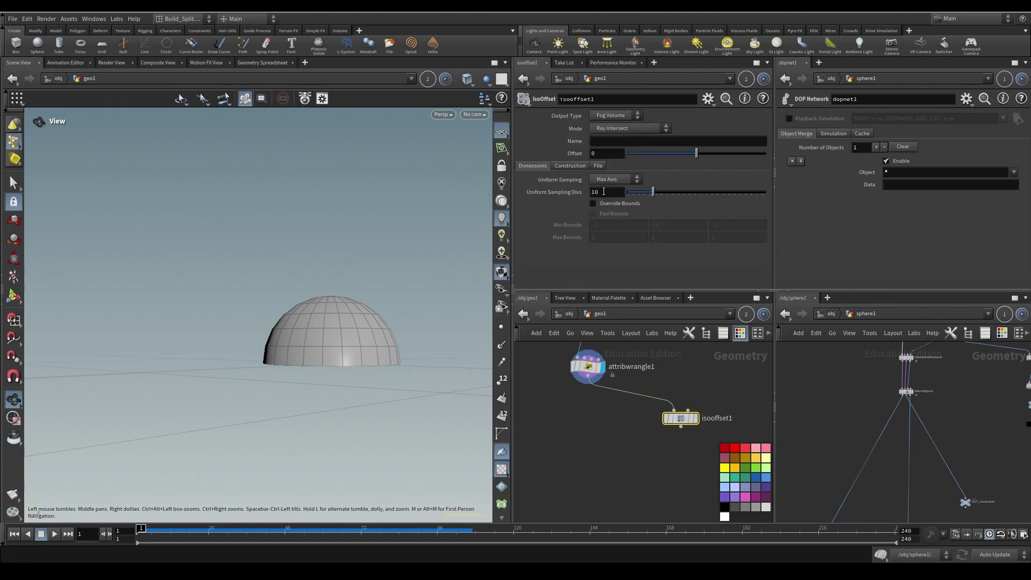
click(604, 191)
text(0)
key(Return)
- Add a Scatter node after the IsoOffset, display it and set its force total count to 100
key(Tab)
text(sca)
key(Return)
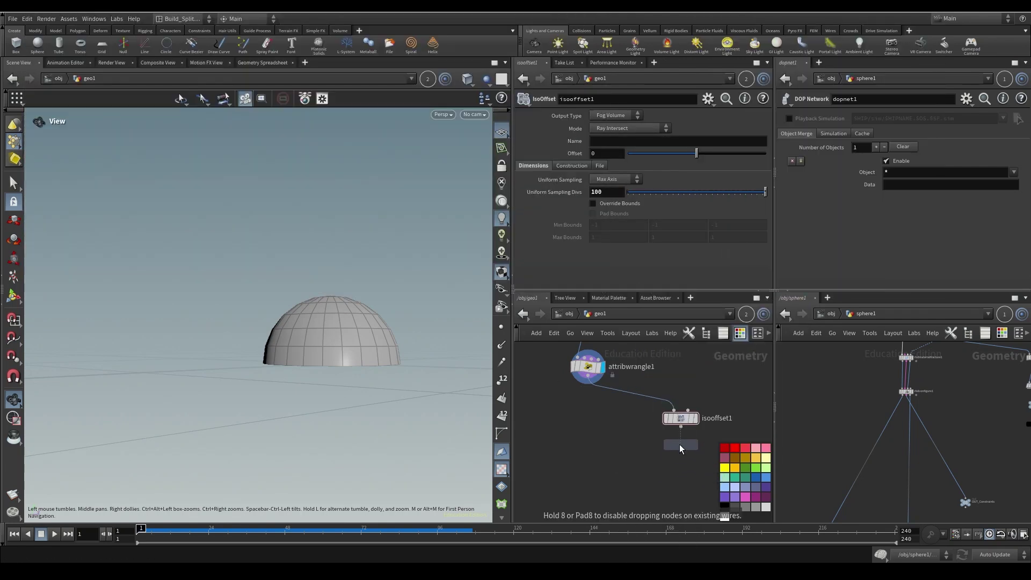
click(681, 466)
click(698, 466)
click(610, 170)
text(100)
key(Return)
drag(391, 446, 301, 452)
middle_drag(301, 451, 252, 360)
- Add an RBD Material Fracture node fed by the attribute wrangle
click(588, 453)
key(Tab)
text(rbd)
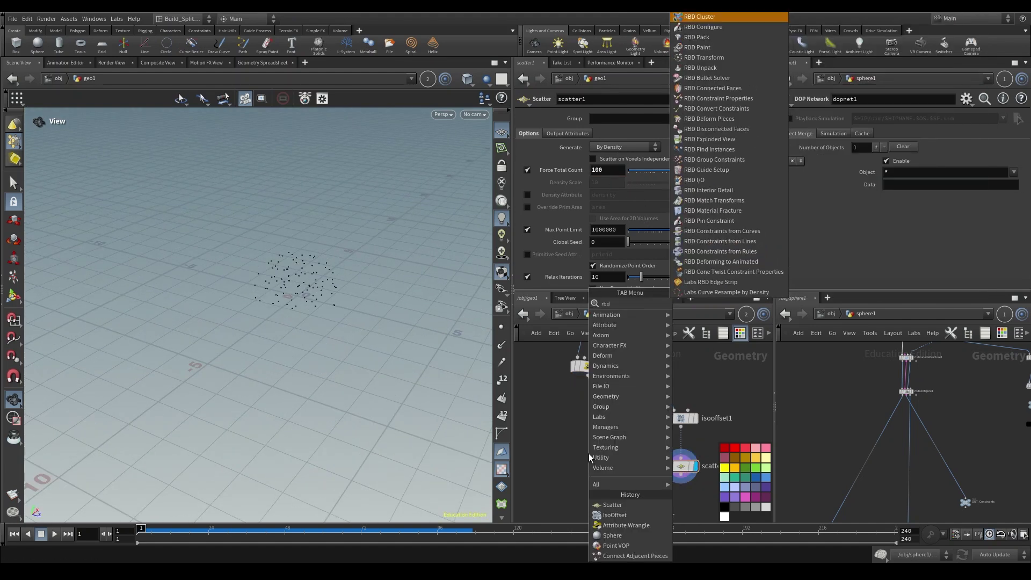
text( f)
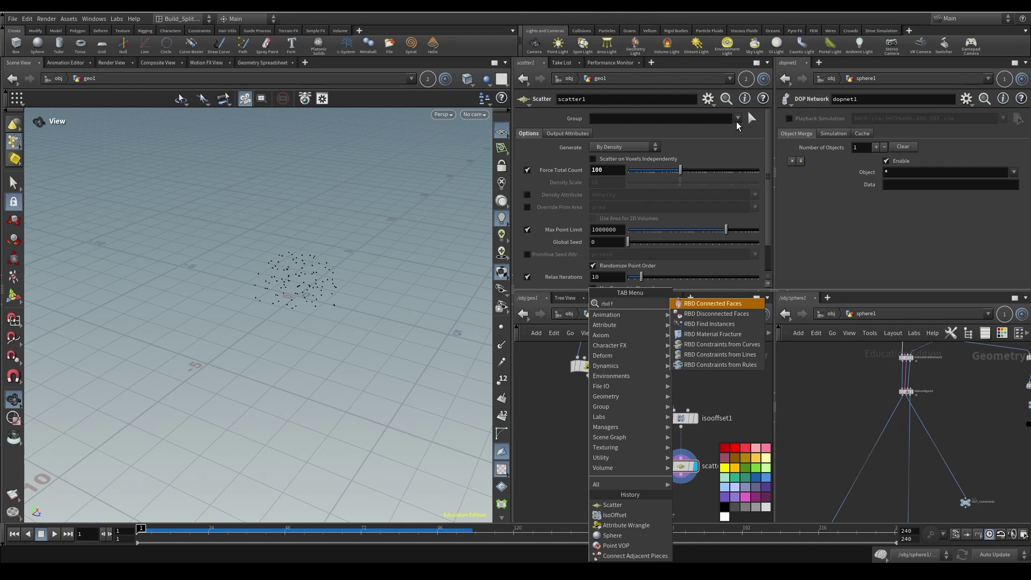
key(BackSpace)
key(BackSpace)
text(mate)
key(Return)
click(587, 505)
- Wire the scatter output into the fracture node's last input and display the fracture node
middle_drag(625, 431, 629, 368)
click(686, 412)
click(603, 439)
drag(594, 446, 594, 466)
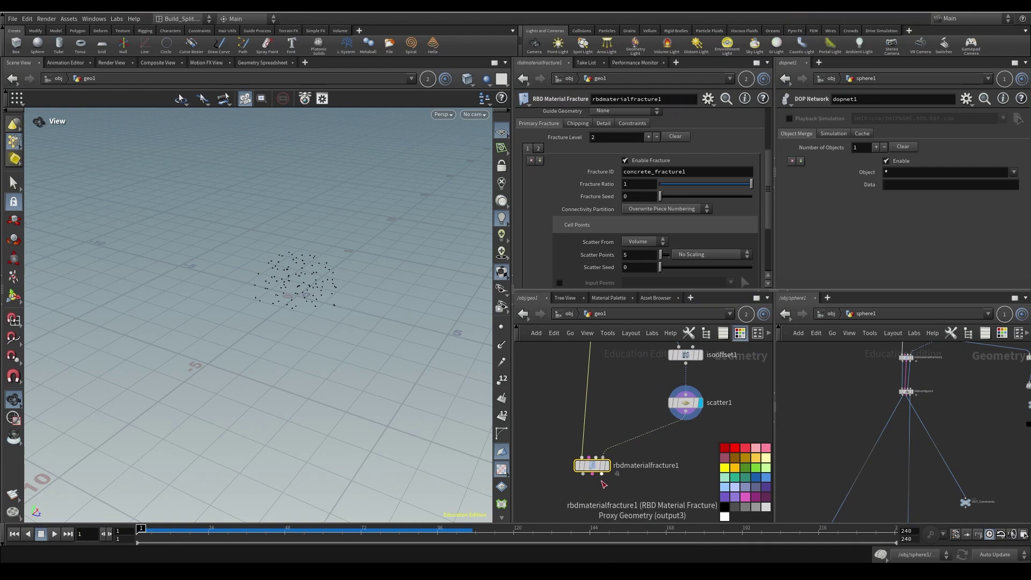
middle_drag(602, 483, 607, 429)
mouse_move(614, 412)
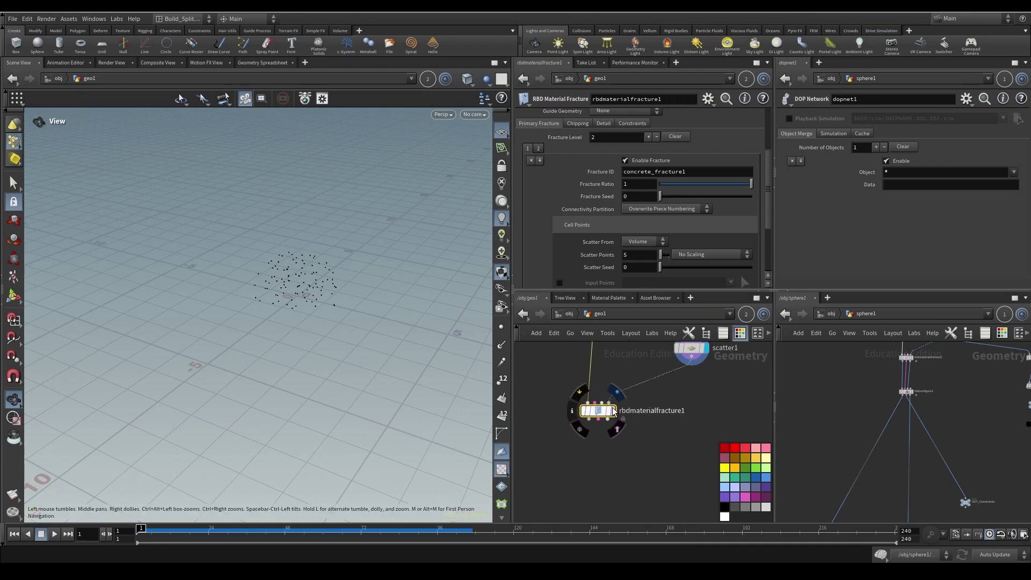
click(613, 410)
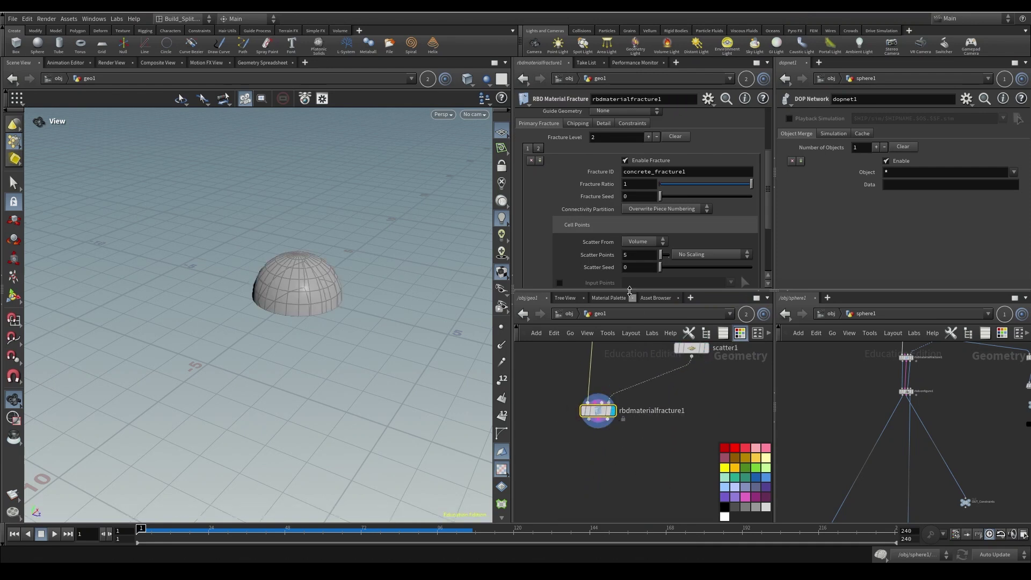
- Enable Input Points for the cell points of the concrete_fracture1 level so the scattered points drive the fracture
scroll(638, 235, down, 2)
scroll(612, 234, down, 3)
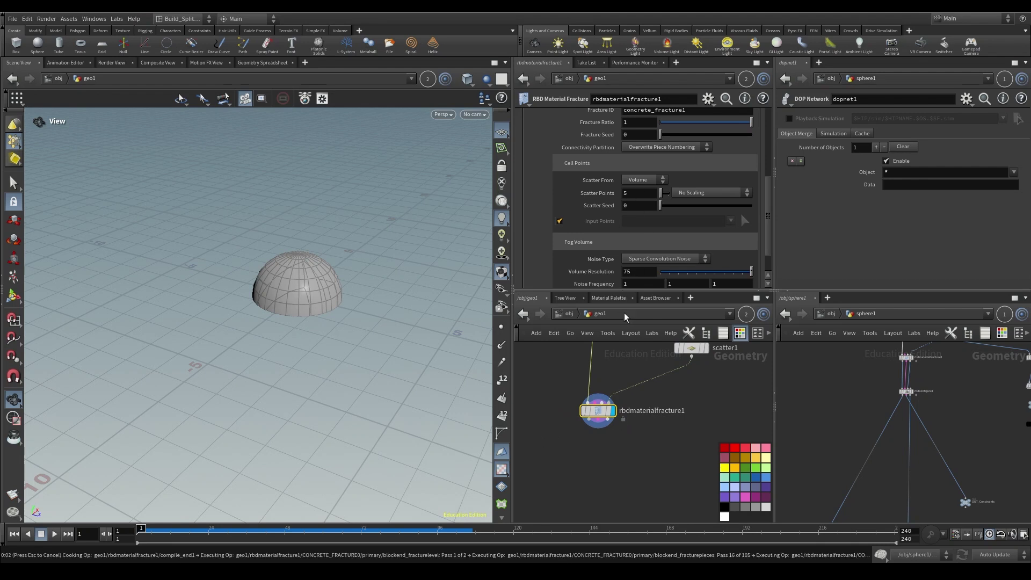
scroll(433, 278, up, 8)
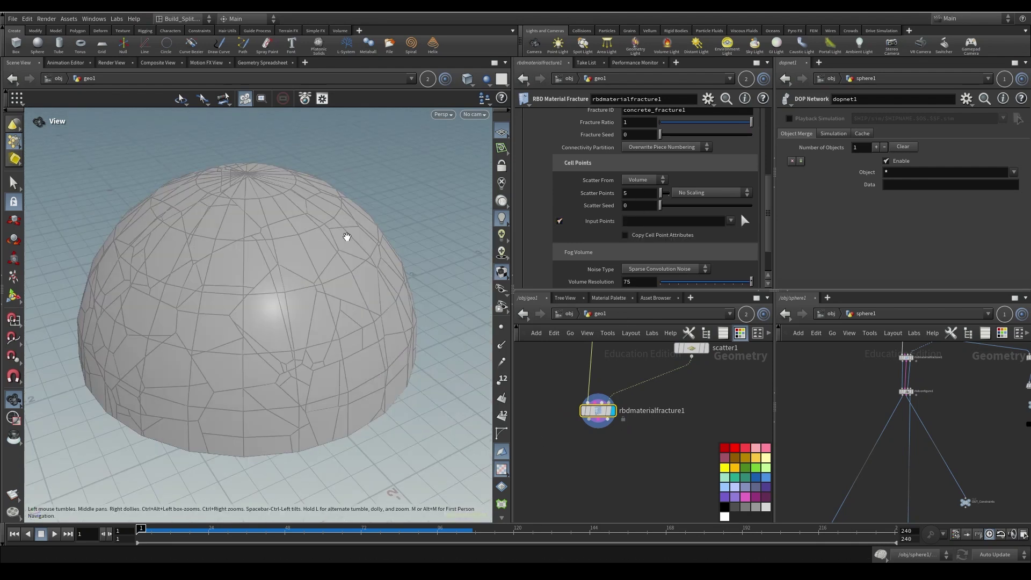
drag(616, 411, 616, 421)
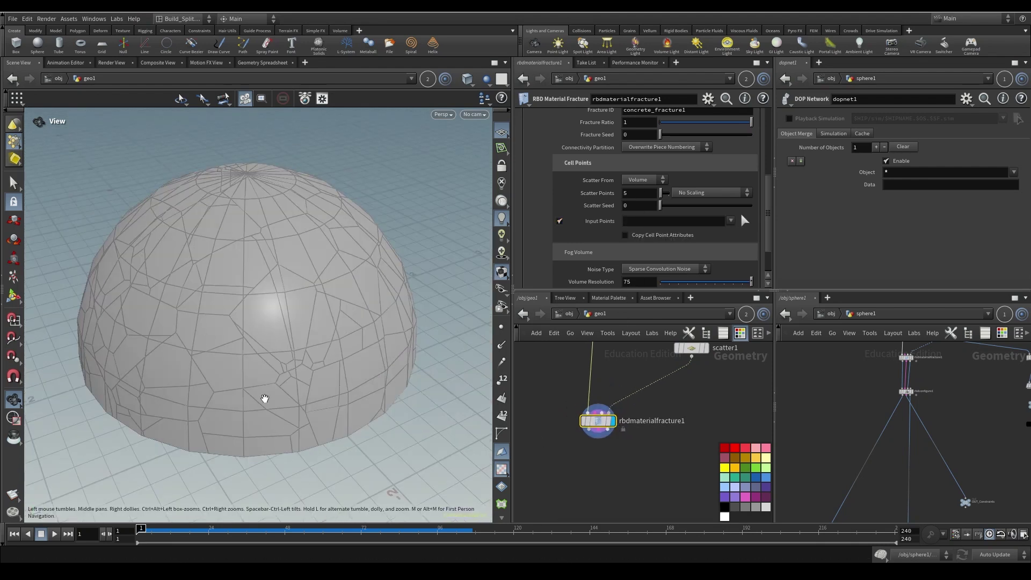
drag(324, 313, 267, 295)
right_drag(267, 295, 177, 290)
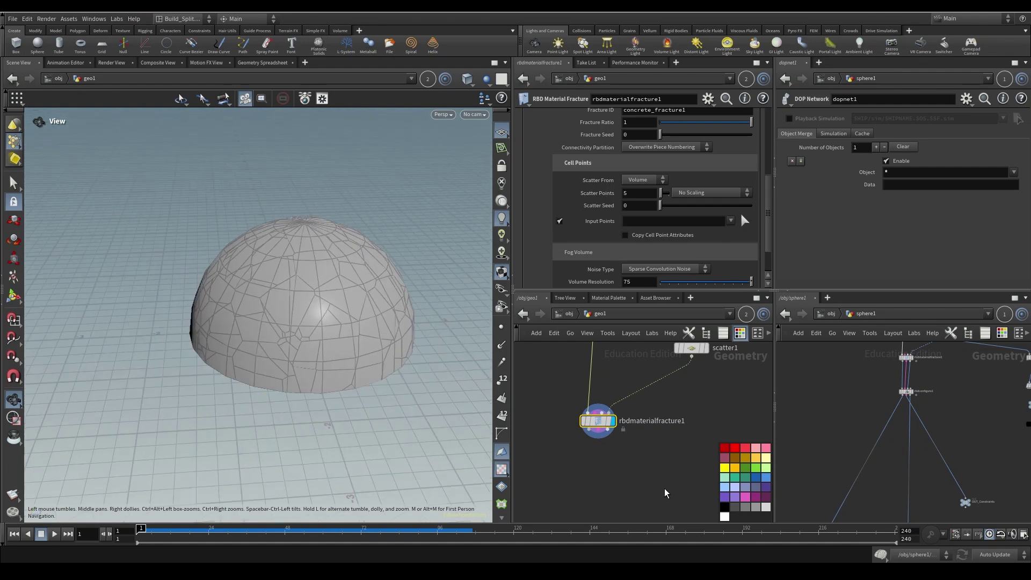
scroll(670, 429, down, 3)
mouse_move(674, 354)
middle_down()
mouse_move(665, 466)
mouse_move(660, 363)
middle_up()
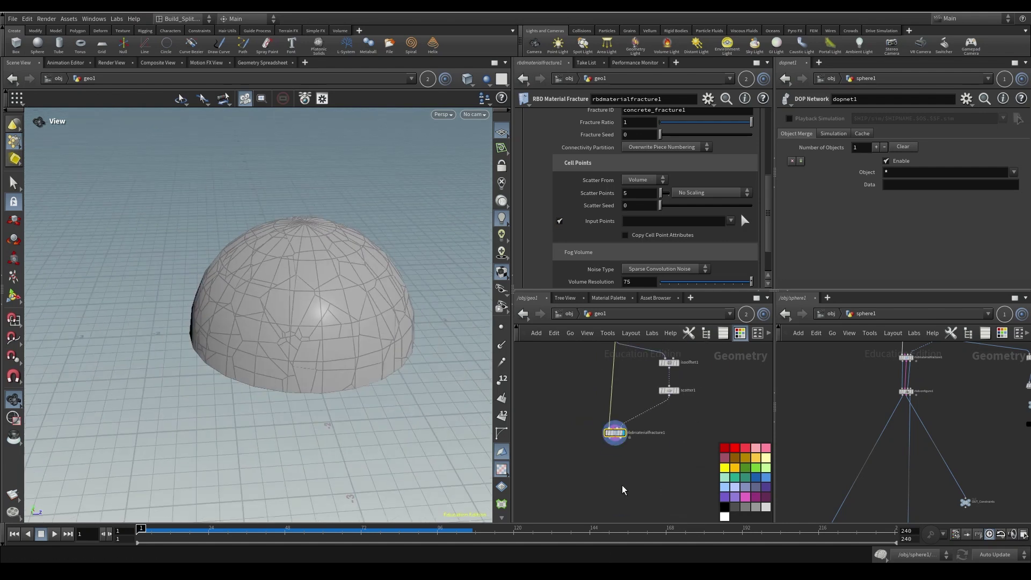
middle_drag(623, 490, 631, 448)
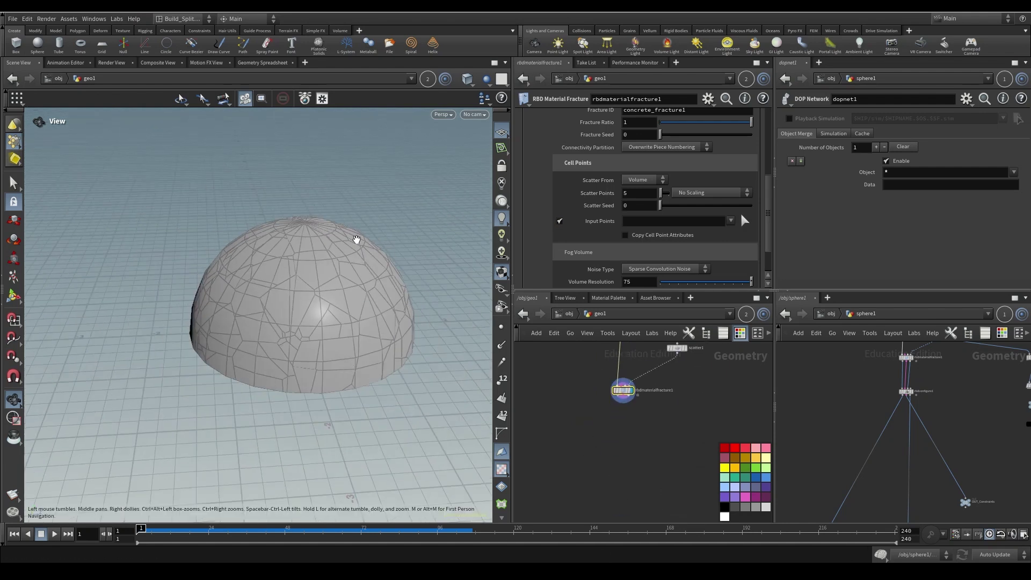
middle_drag(624, 425, 583, 574)
middle_drag(664, 410, 647, 297)
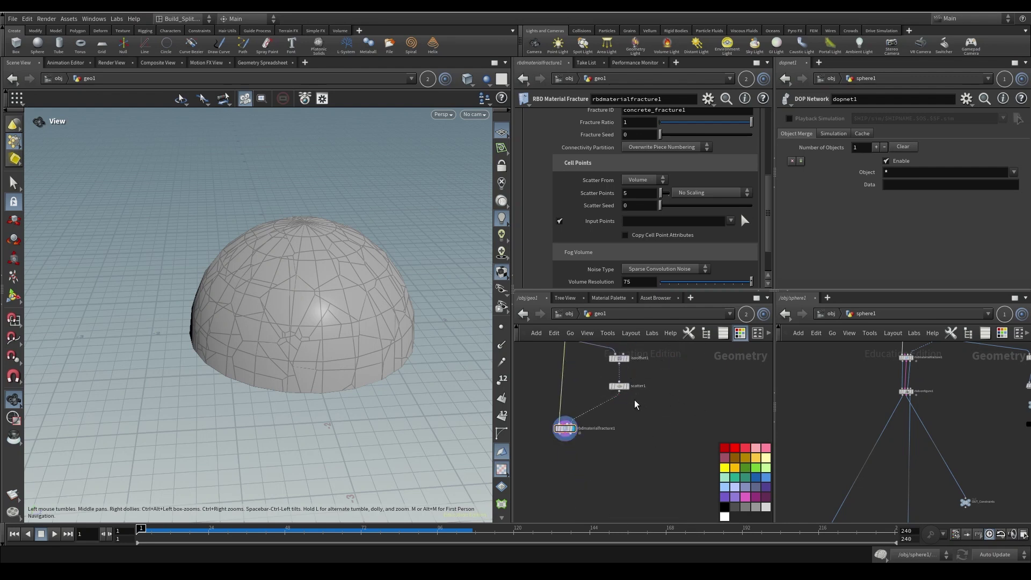
click(621, 393)
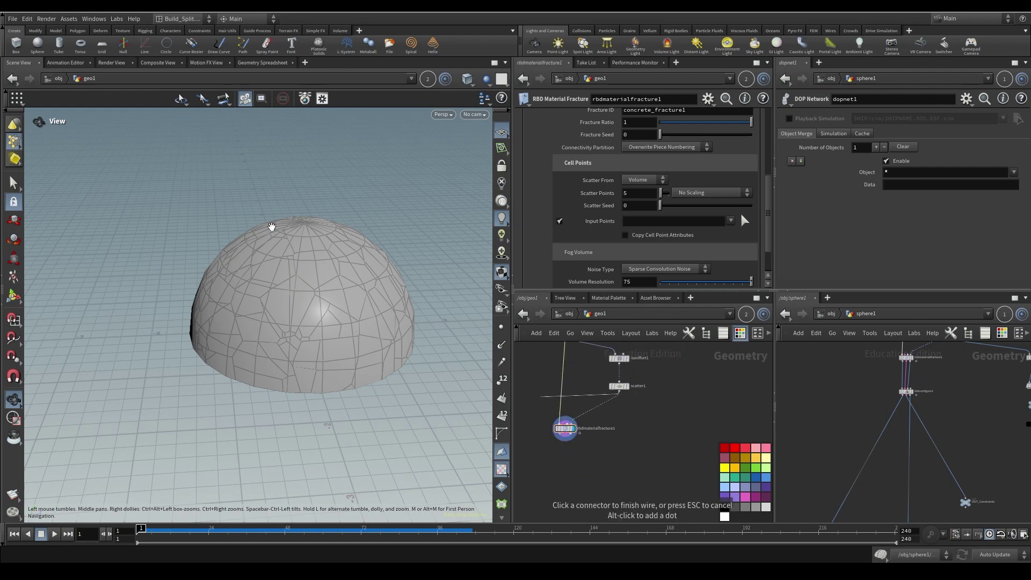
drag(324, 351, 317, 316)
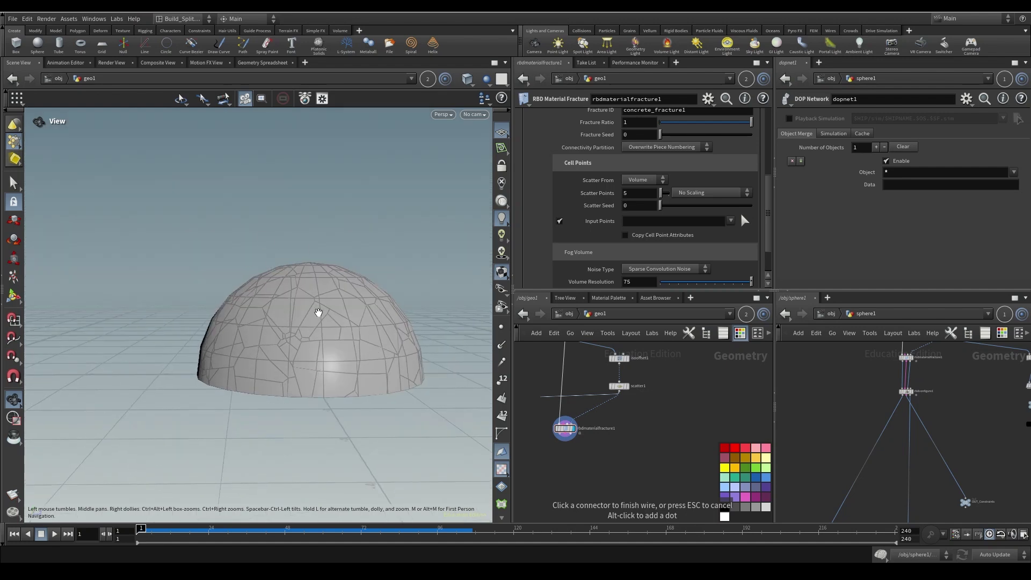
middle_drag(661, 417, 629, 394)
click(649, 413)
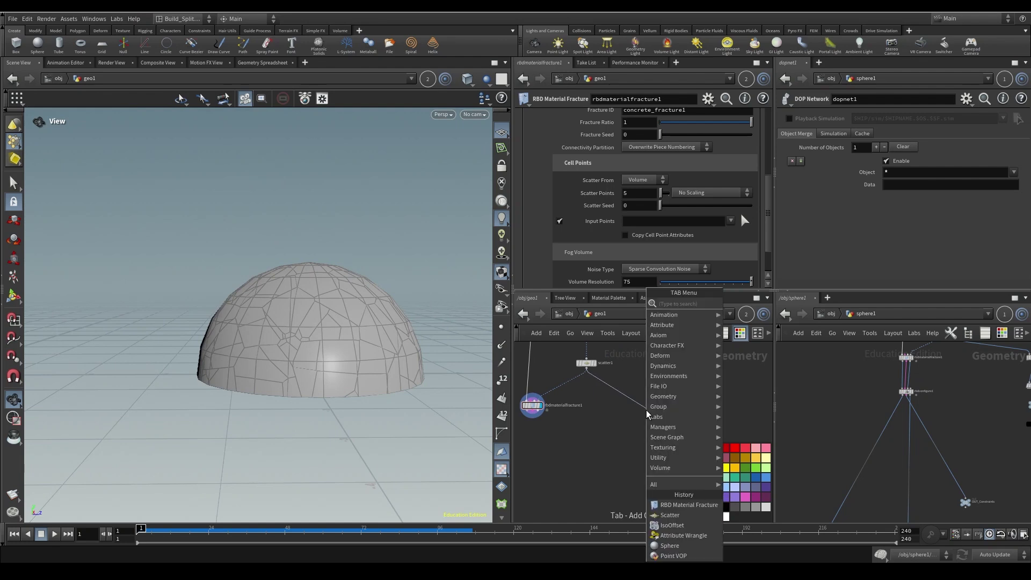
text(visu)
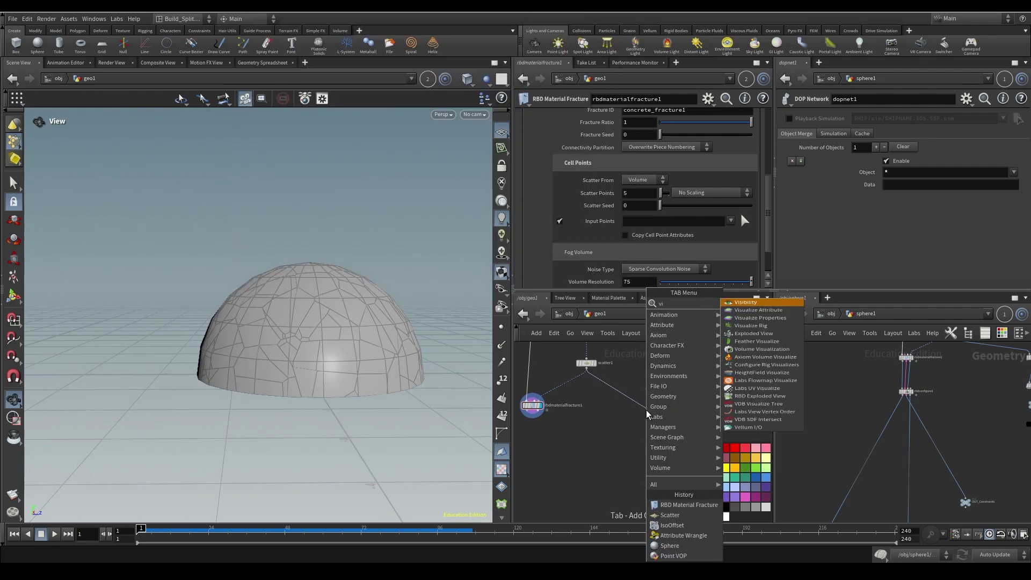
click(760, 314)
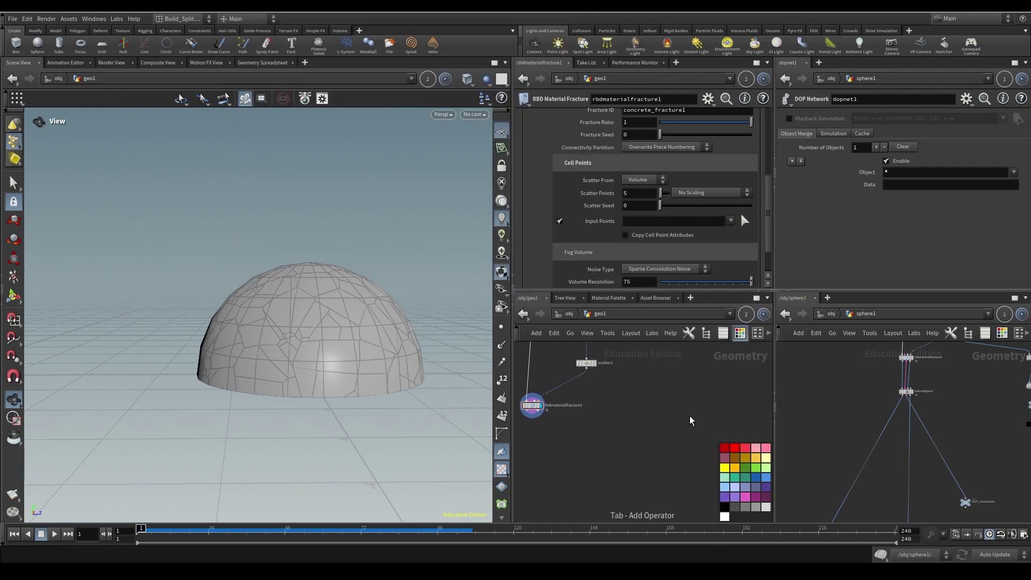
- Add a Visualize node fed by scatter1, colour it black and place it lower in the network
click(647, 411)
click(723, 506)
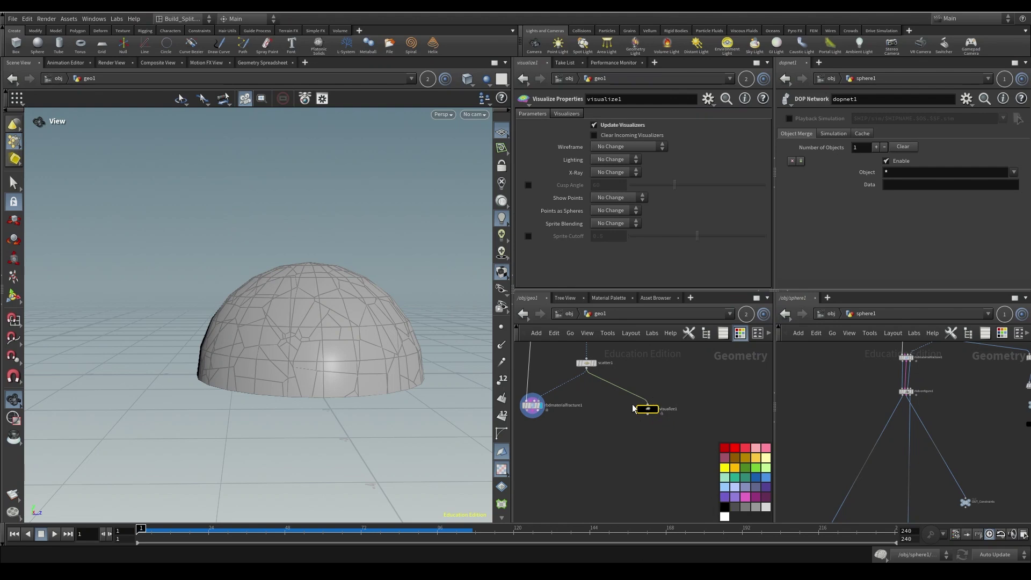
click(667, 409)
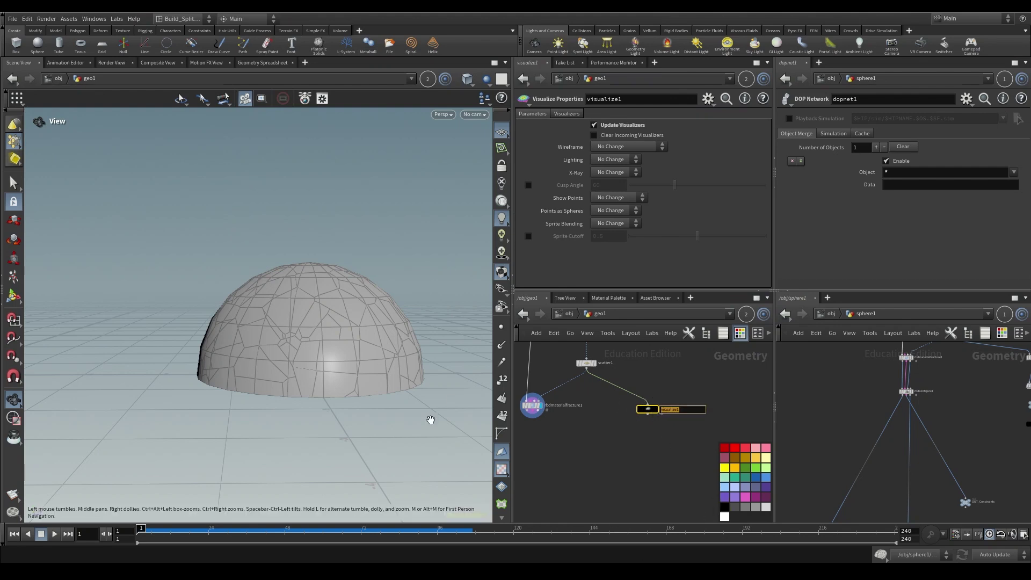
drag(651, 410, 662, 462)
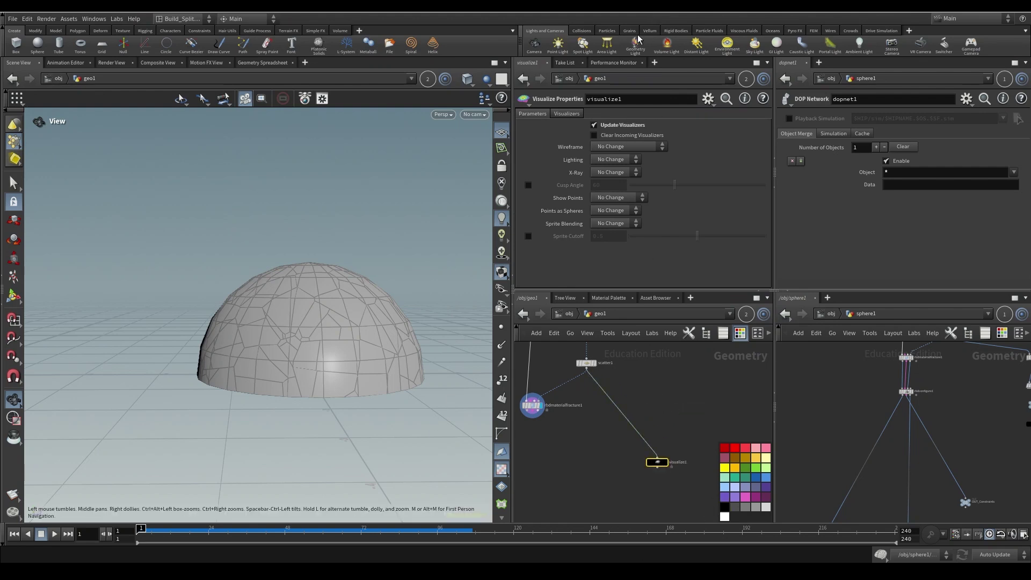
- Give the Visualize node a visualizer for attribute v, with type Marker and style Vector
click(567, 116)
double_click(621, 249)
text(v)
click(674, 365)
click(617, 186)
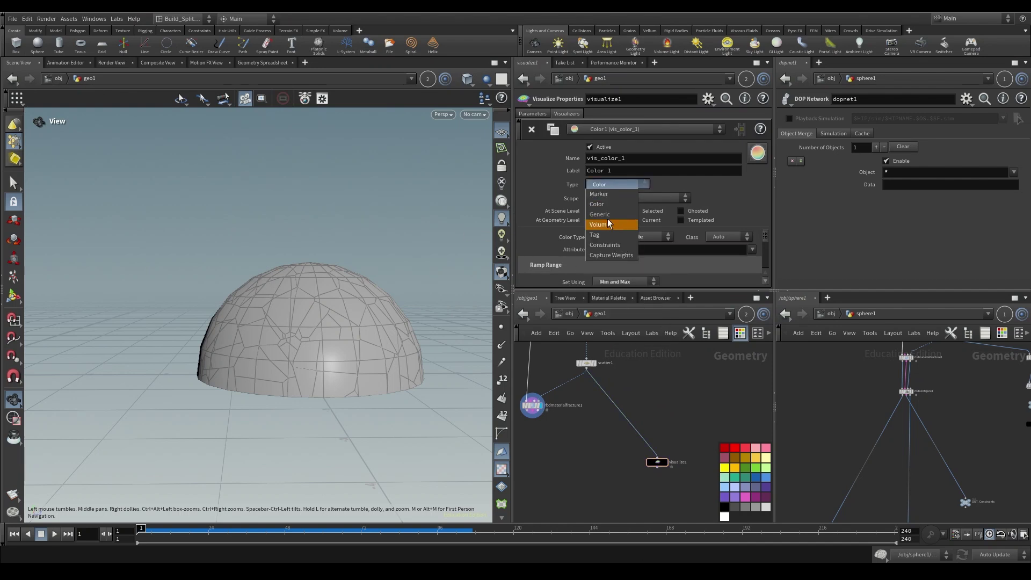
click(599, 194)
click(604, 237)
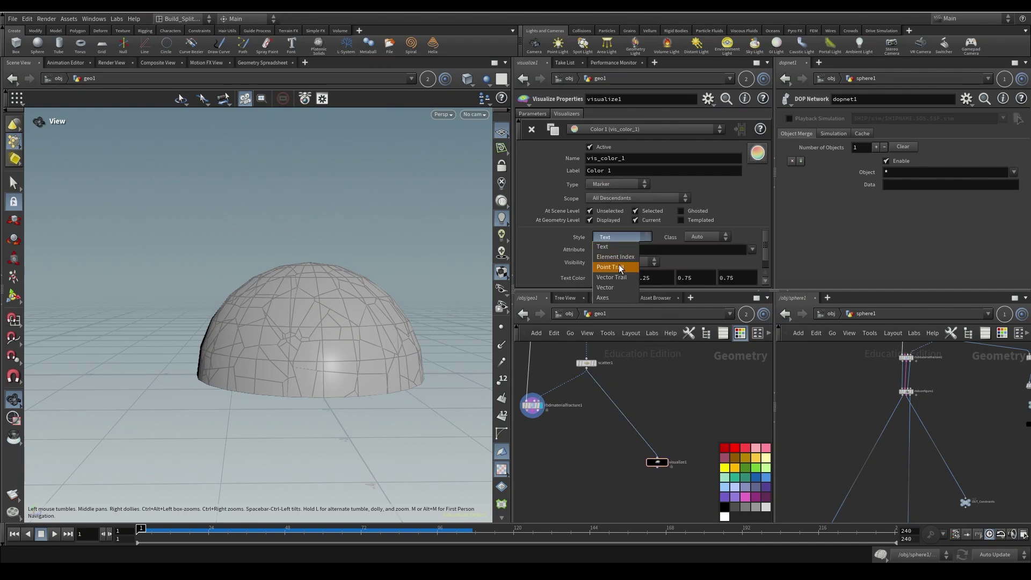
click(606, 288)
drag(350, 340, 348, 303)
- Insert an Attribute Wrangle between scatter1 and the Visualize node
middle_drag(683, 343, 689, 460)
key(Tab)
text(attribw)
key(Return)
click(690, 460)
middle_drag(685, 422, 651, 388)
drag(656, 425, 656, 477)
- Place an unconnected Add node beside the scatter and create one point with a Y position of 1.5
key(Tab)
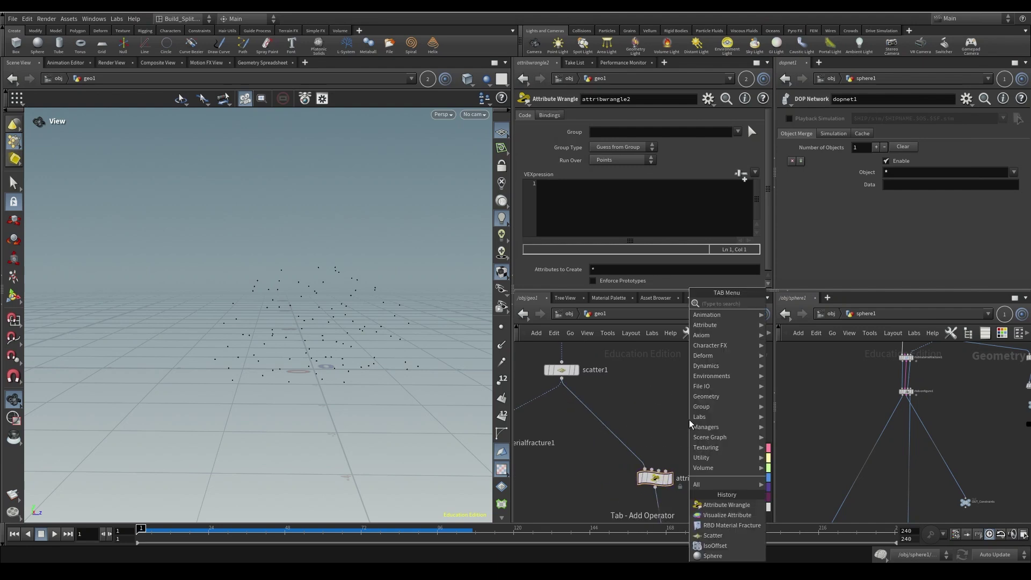
text(add)
click(792, 307)
click(707, 408)
click(614, 139)
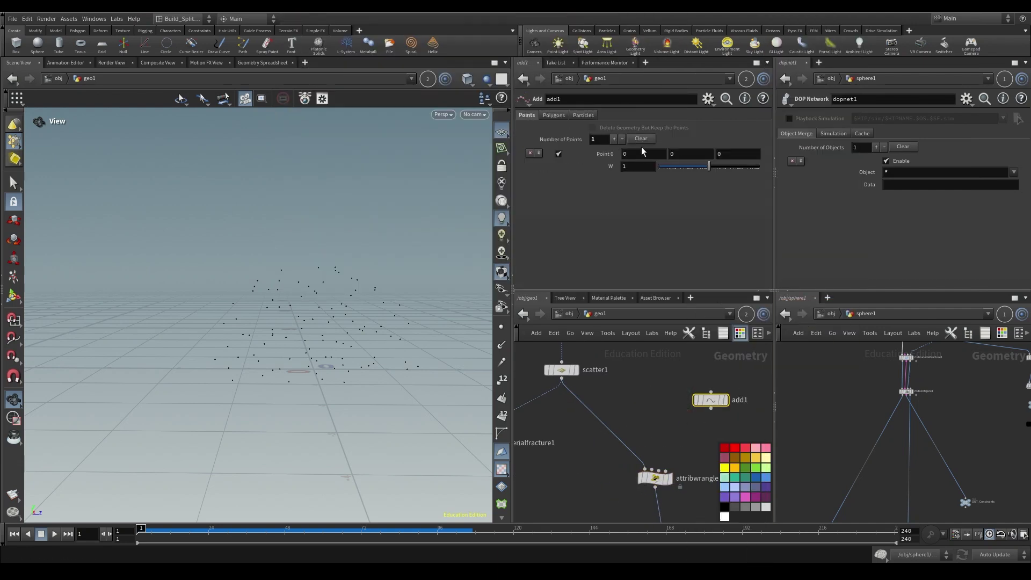
key(ctrl+z)
middle_drag(680, 395, 740, 460)
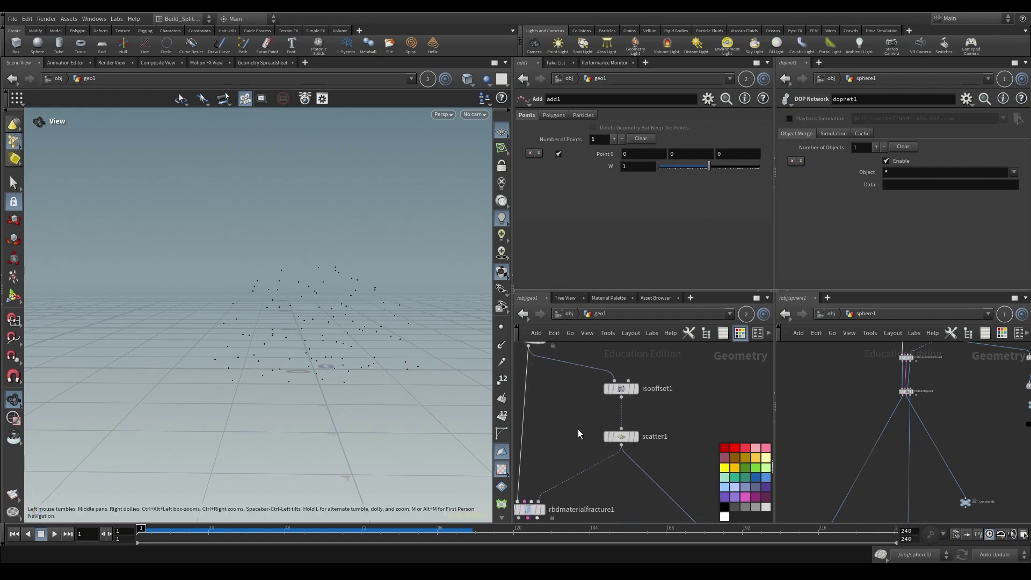
drag(679, 154, 401, 137)
text(1.5)
key(Return)
- Display the Add node with scatter1 templated for reference, and set the point's Y position to 2
middle_drag(704, 420, 603, 377)
click(684, 423)
drag(353, 344, 331, 337)
scroll(333, 291, up, 3)
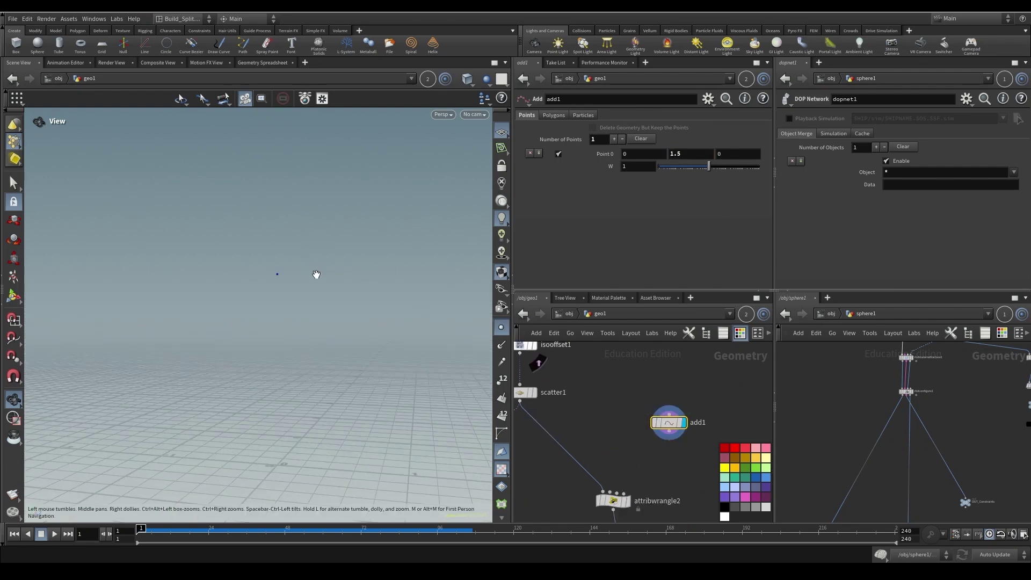
middle_drag(622, 503, 625, 477)
drag(347, 364, 368, 380)
scroll(369, 380, down, 3)
middle_drag(625, 417, 648, 431)
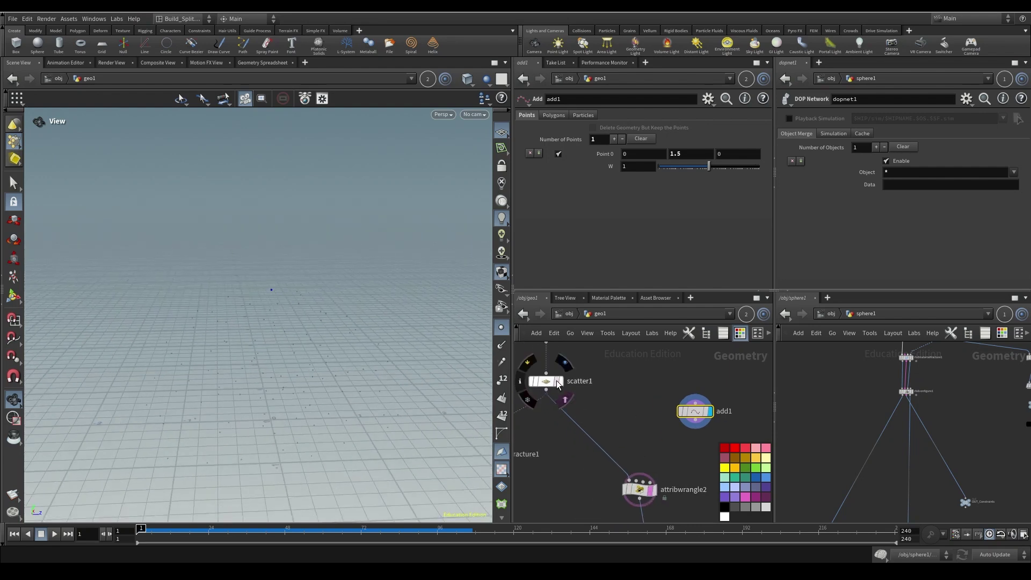
click(565, 399)
drag(358, 440, 272, 361)
right_drag(271, 361, 537, 411)
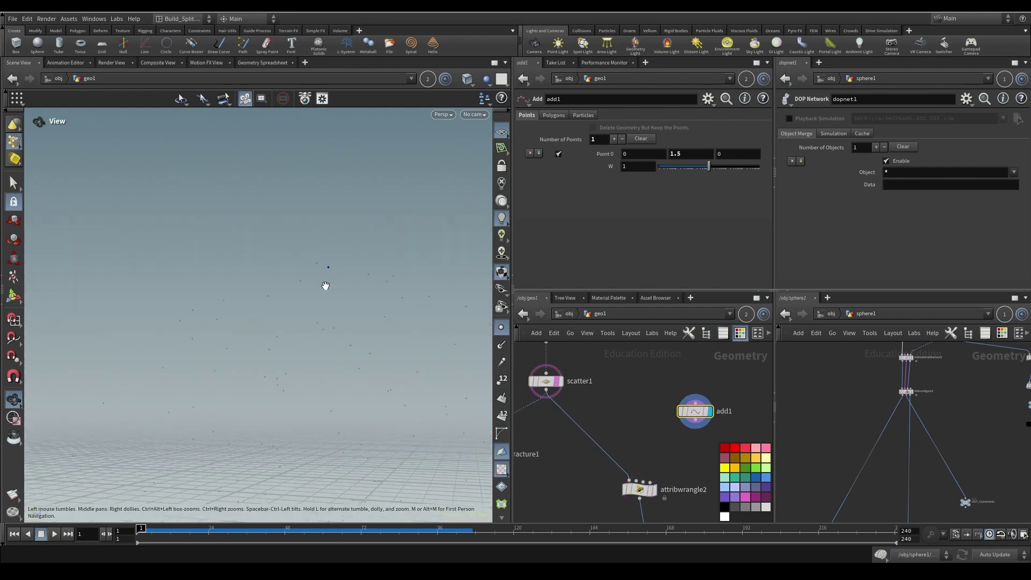
click(676, 154)
key(Return)
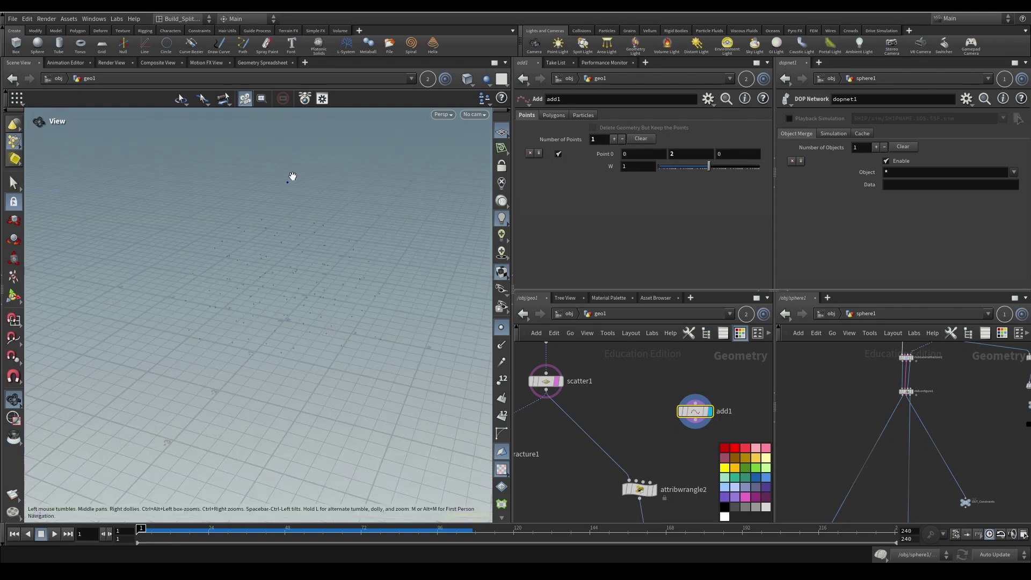
- Wire the Add node into attribwrangle2's second input and write the expression @N = point(1,"P",0) + @P; in the wrangle
middle_drag(648, 456, 649, 415)
click(704, 380)
click(641, 448)
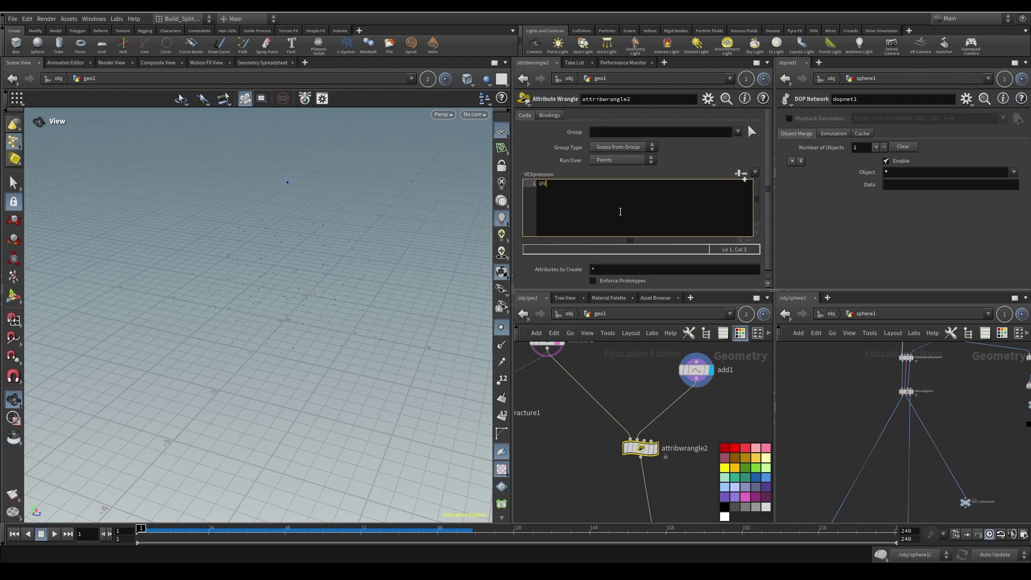
text(@N = point(1)
text(,"P",0) + @P;)
- Display attribwrangle2 and show the point normals in the viewport to check their directions
click(655, 448)
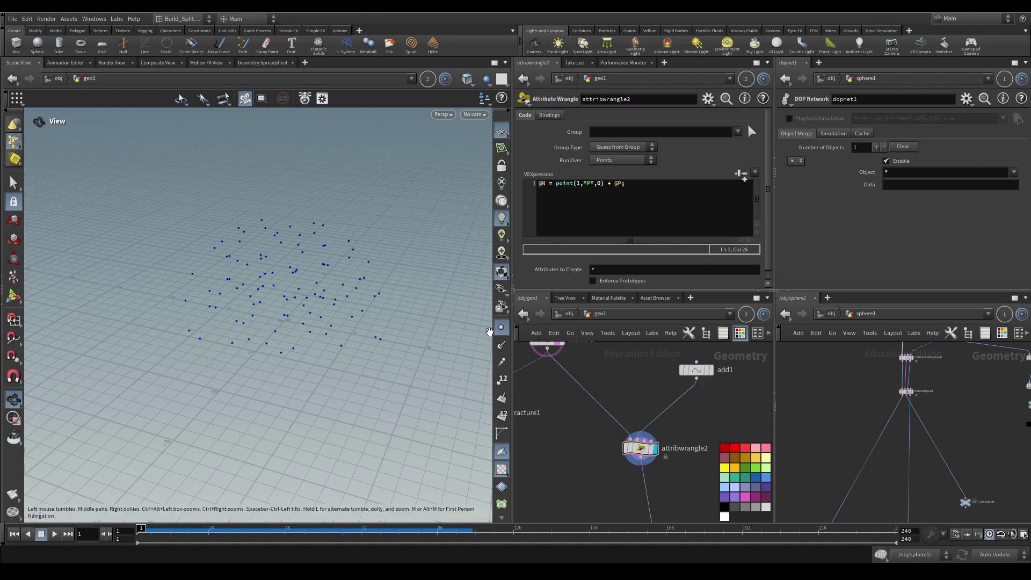
click(502, 349)
drag(384, 317, 267, 256)
drag(203, 385, 202, 370)
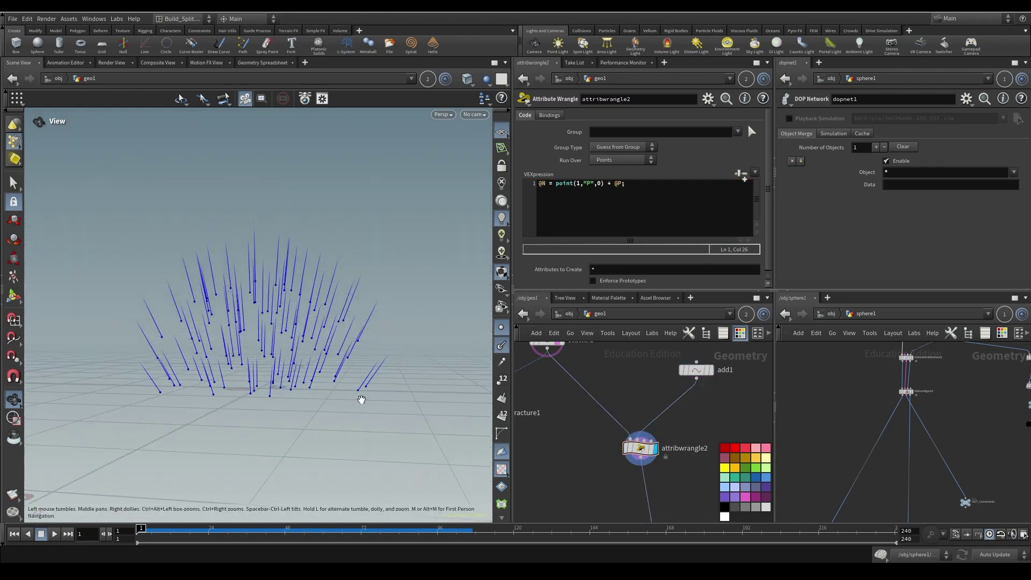
drag(363, 398, 189, 413)
drag(316, 304, 333, 301)
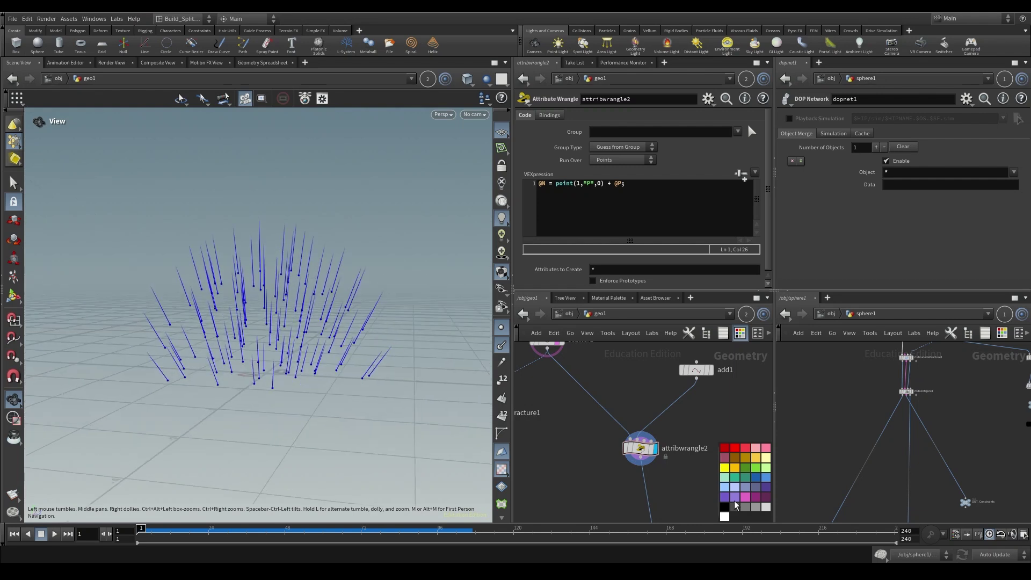
- Set the Y position of the Add node's point to 3
click(696, 369)
mouse_move(682, 155)
middle_down()
mouse_move(668, 154)
mouse_move(698, 155)
middle_up()
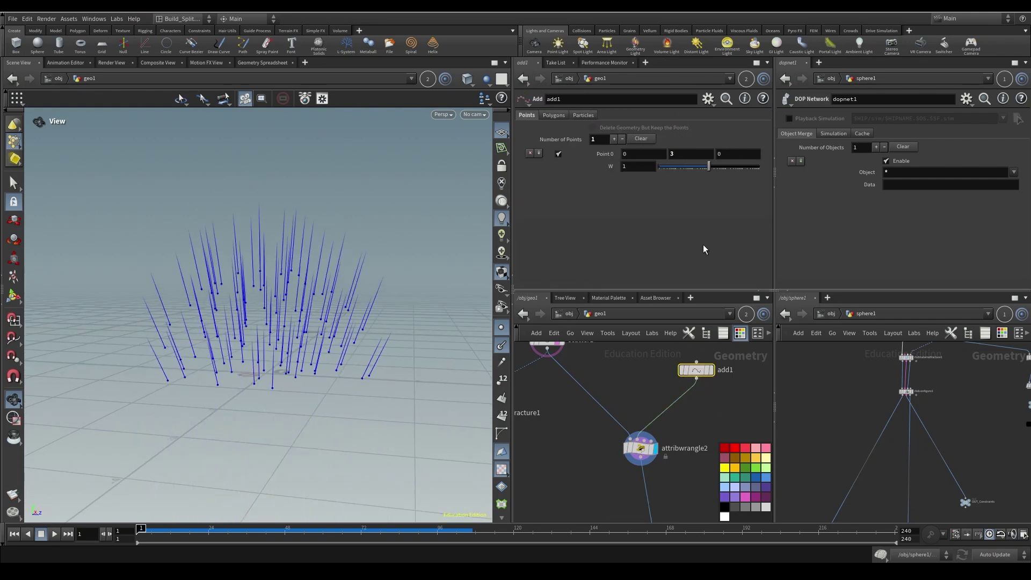
click(686, 154)
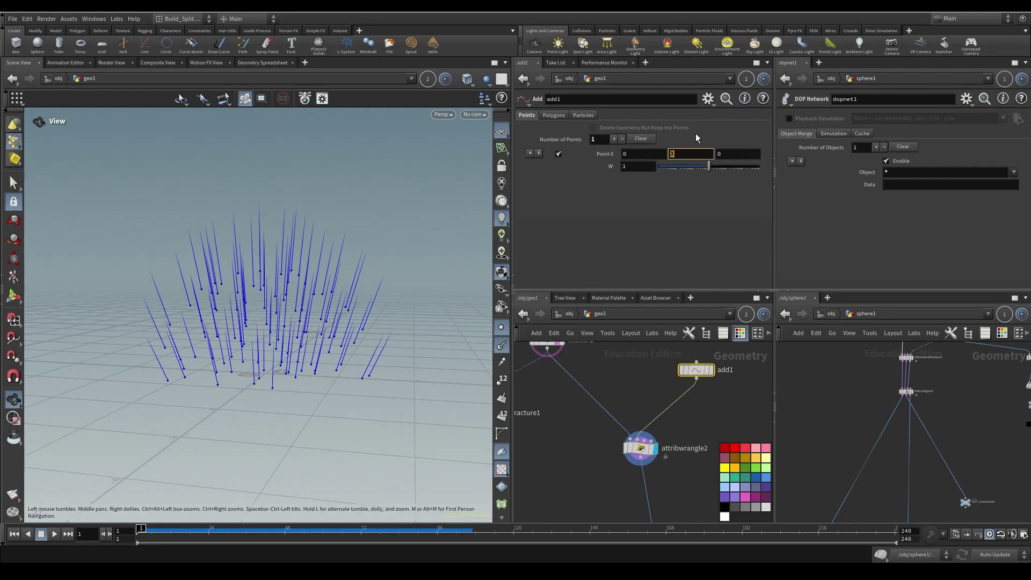
- Append the line @v = @N; to the attribwrangle2 expression
middle_drag(668, 485, 660, 383)
middle_drag(673, 440, 678, 394)
drag(657, 445, 624, 468)
middle_drag(607, 370, 642, 376)
click(632, 377)
click(626, 183)
key(Return)
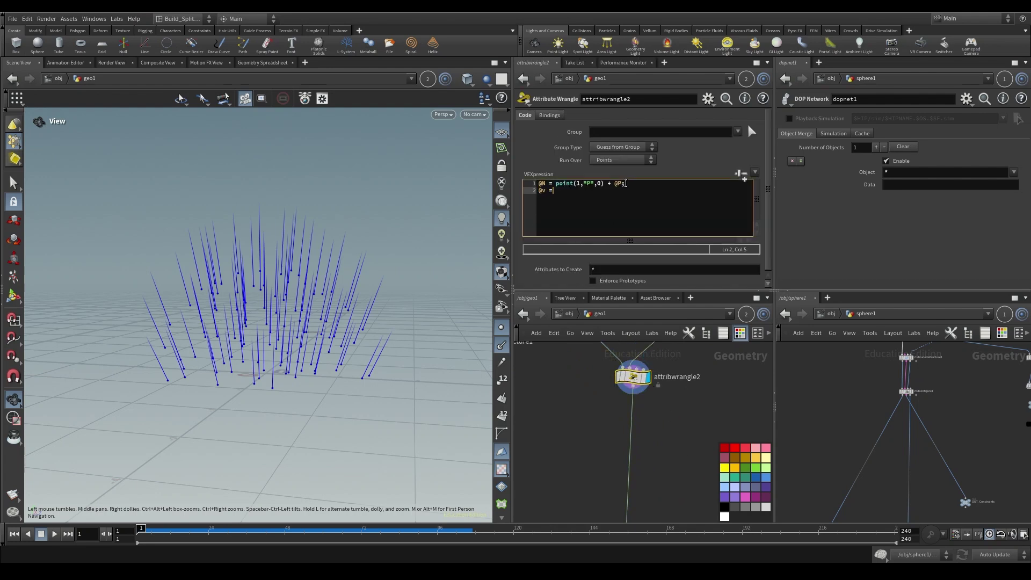
text(@v = @N;)
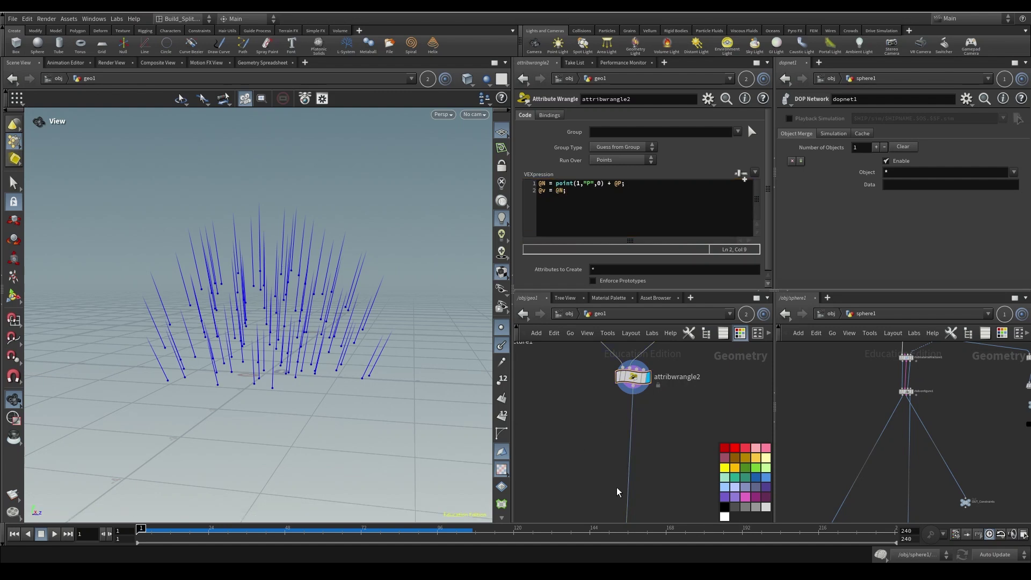
- Hide the point normals and display the visualize1 node to inspect the velocity vectors
middle_drag(617, 491, 625, 321)
click(501, 343)
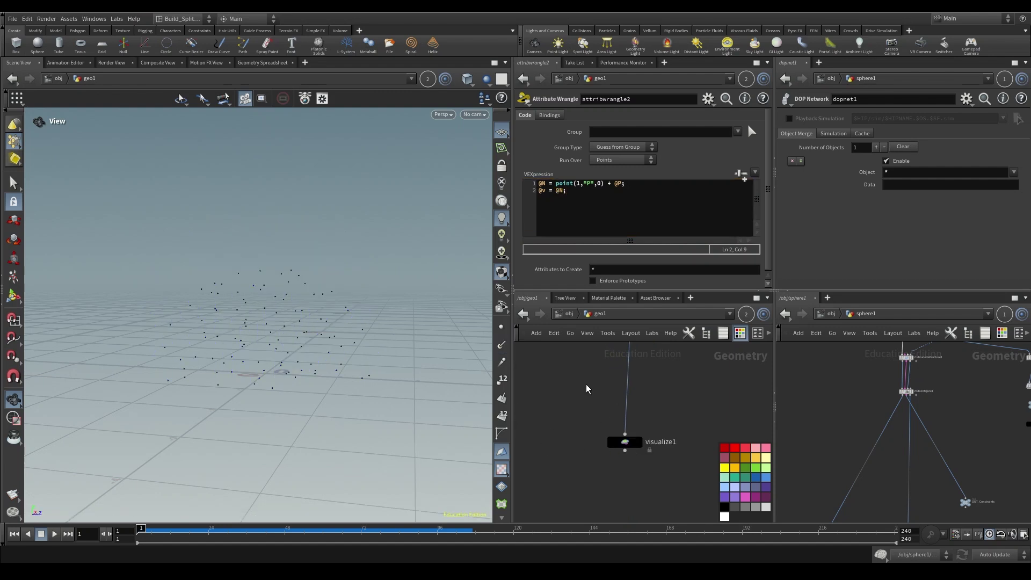
click(640, 442)
right_drag(352, 307, 265, 304)
drag(264, 304, 319, 323)
drag(330, 219, 331, 337)
- Insert an Attribute VOP node between attribwrangle2 and visualize1
middle_drag(668, 413, 659, 553)
middle_drag(621, 466, 674, 414)
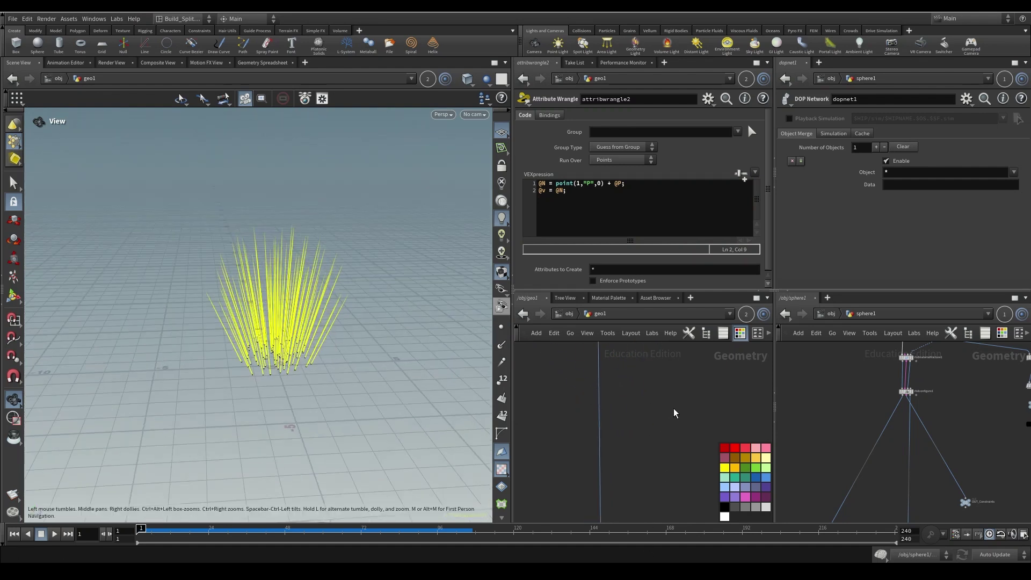
key(Tab)
text(attribute vop)
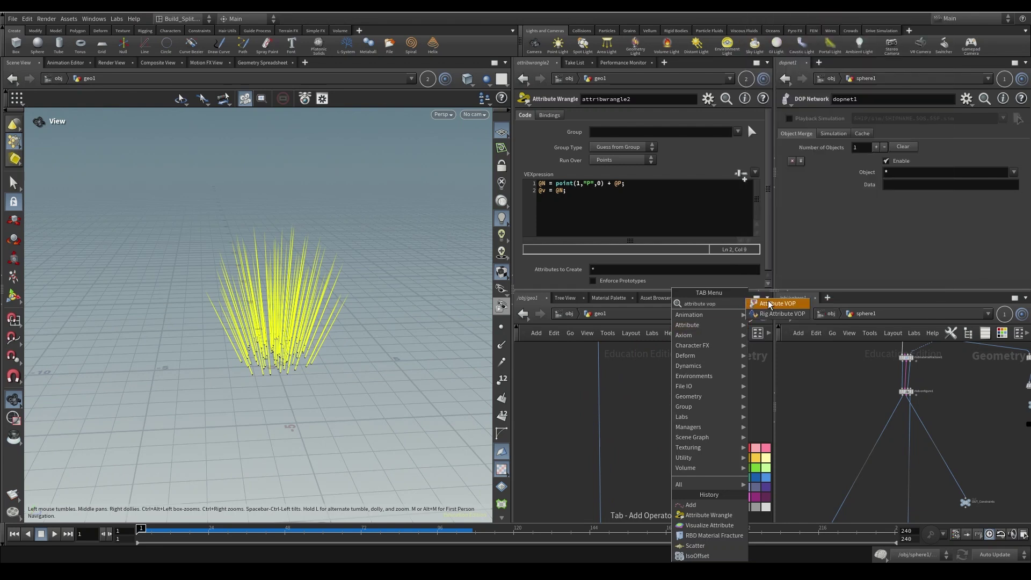
key(Return)
click(613, 416)
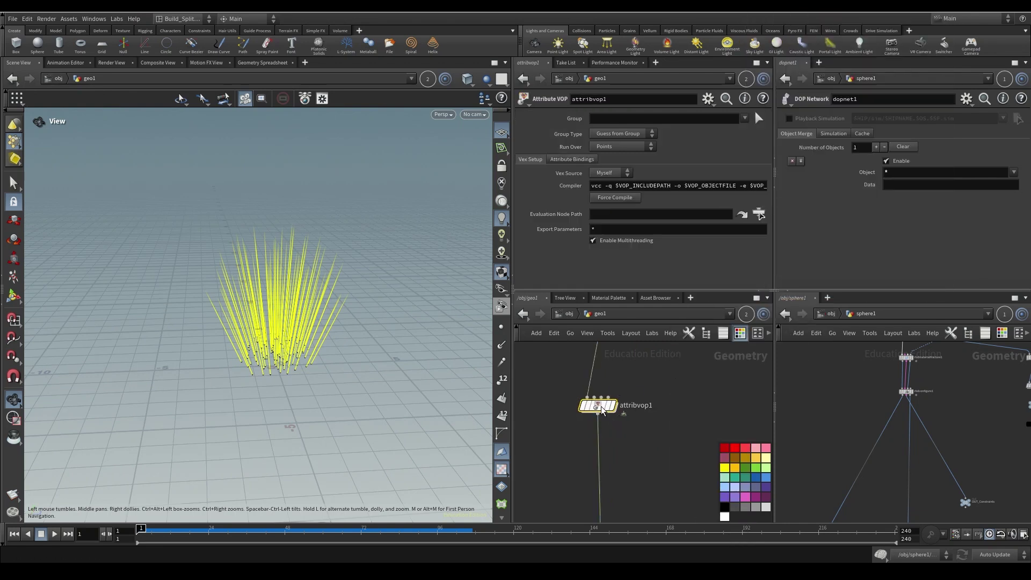
- Go inside attribvop1, spread out its global and output nodes, and add a Turbulent Noise node
double_click(603, 405)
drag(670, 399, 748, 420)
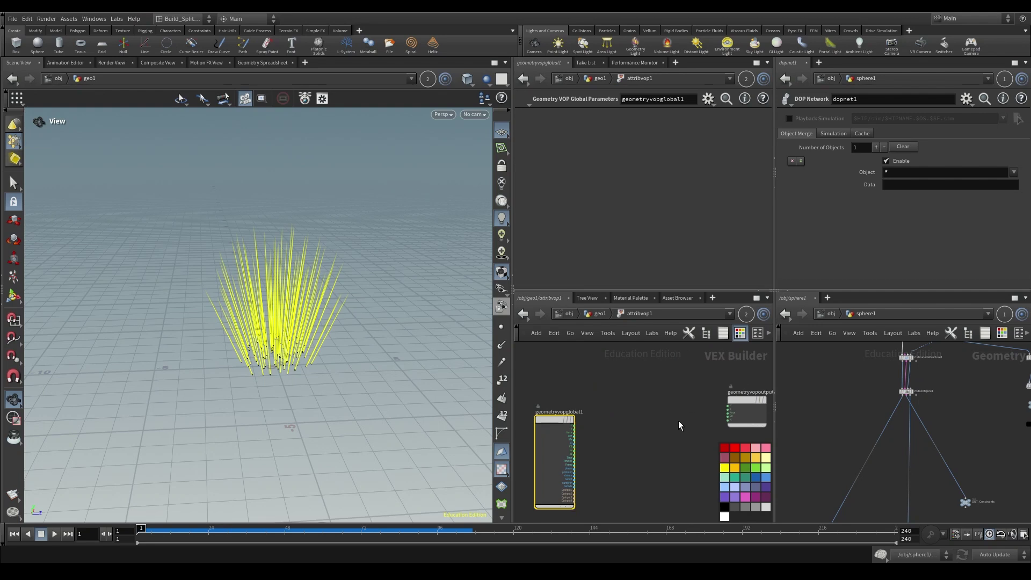
middle_drag(618, 459, 646, 421)
key(Tab)
click(735, 121)
click(660, 446)
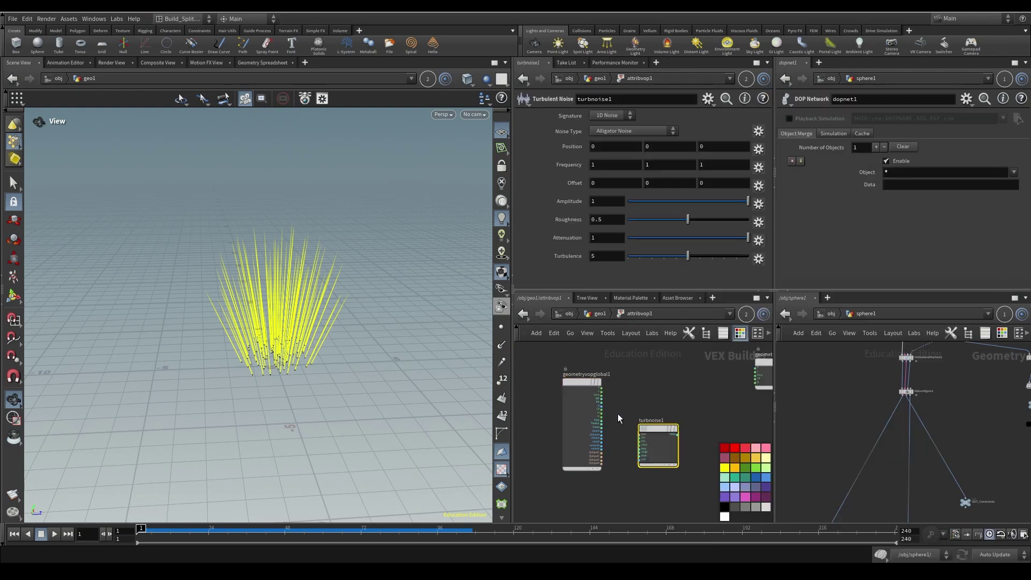
- Wire the global P into the turbulent noise's pos input and create input parameters for the noise node
scroll(621, 409, up, 3)
drag(590, 374, 656, 461)
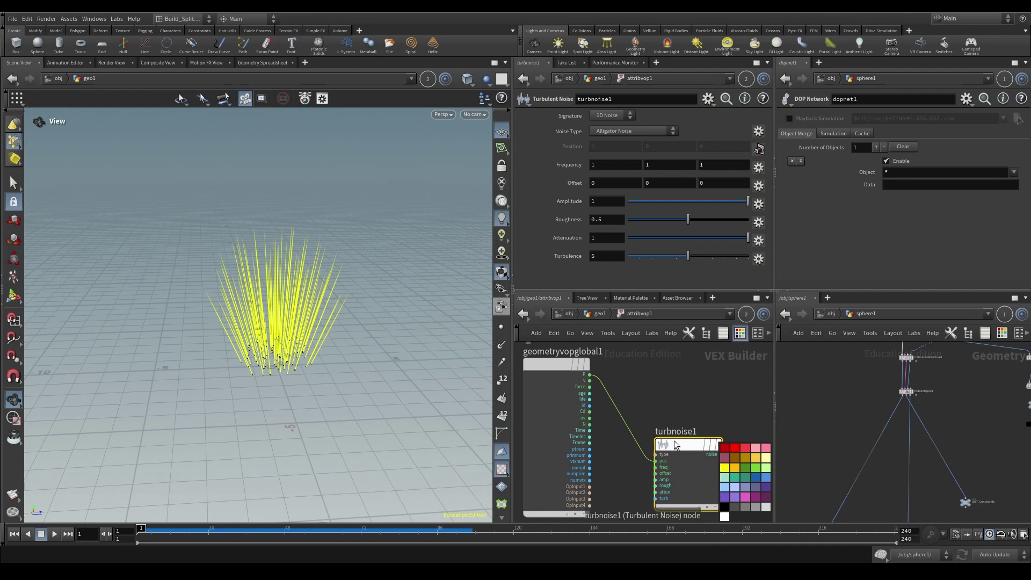
right_click(678, 467)
mouse_move(711, 440)
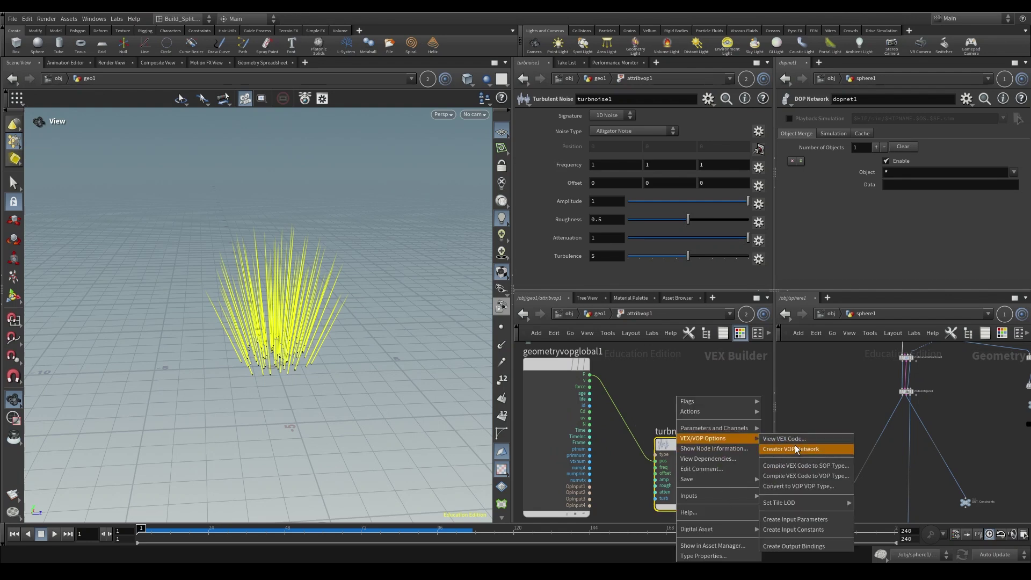
click(797, 520)
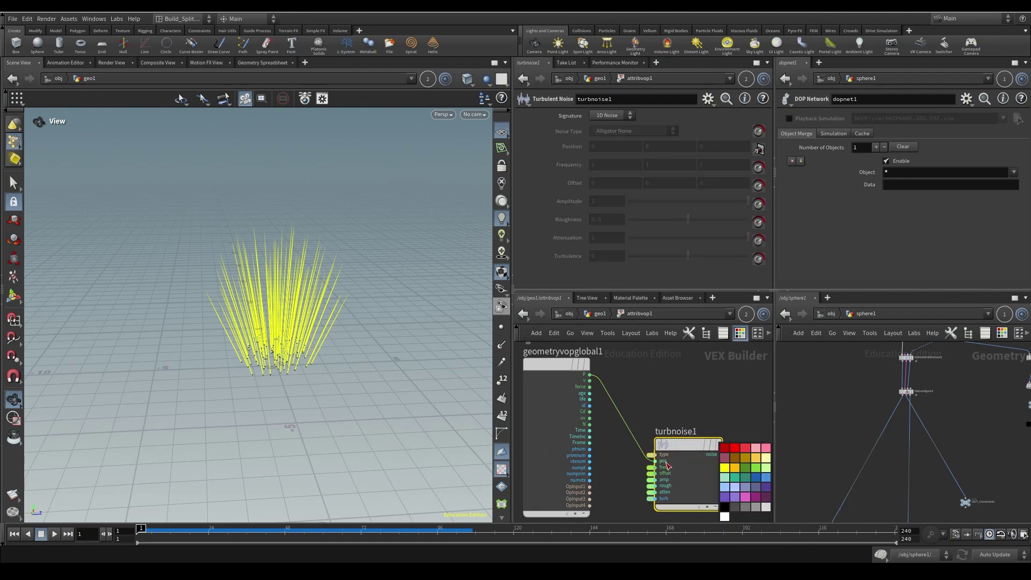
- Add a Multiply node between the global parameters and the output node
scroll(658, 475, up, 1)
middle_drag(713, 405, 652, 386)
scroll(598, 402, down, 3)
key(Tab)
key(Tab)
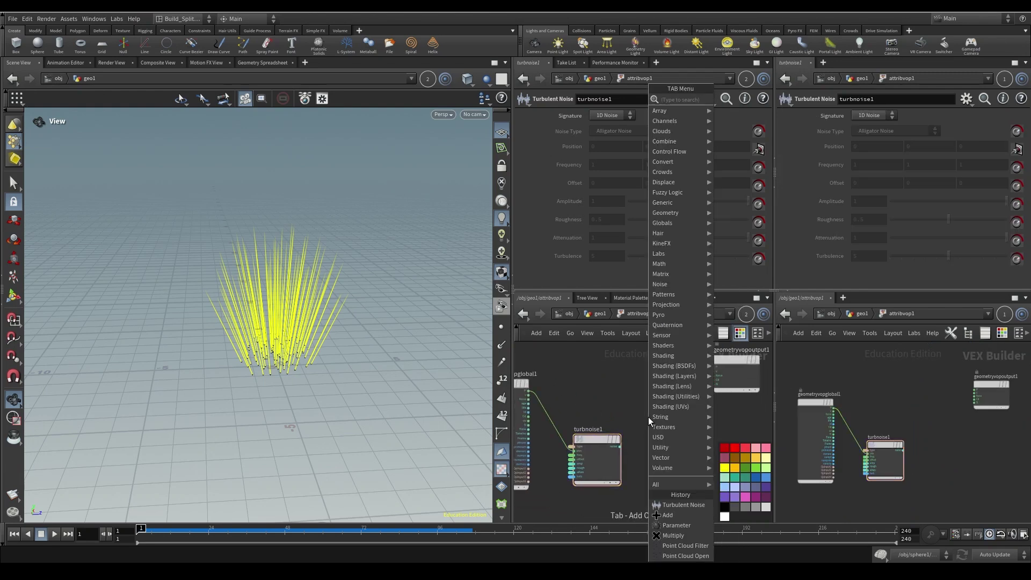
text(multip)
key(Return)
click(649, 379)
- Multiply the global v by the turbulent noise and wire the product into the output node's v
scroll(644, 403, up, 3)
middle_drag(585, 405, 666, 418)
drag(560, 399, 702, 379)
middle_drag(710, 475, 611, 472)
click(591, 469)
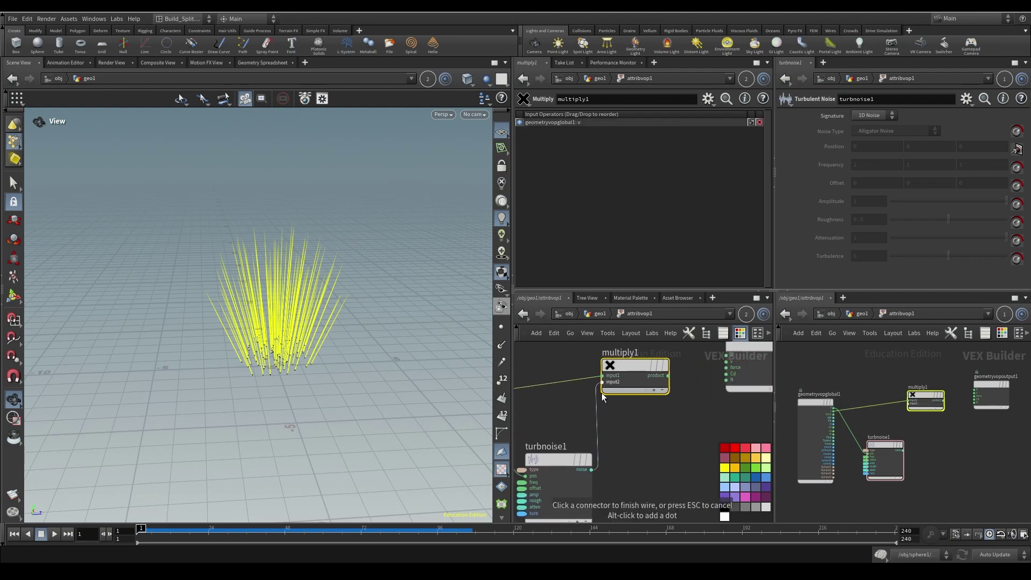
click(602, 382)
middle_drag(748, 352, 704, 400)
click(624, 424)
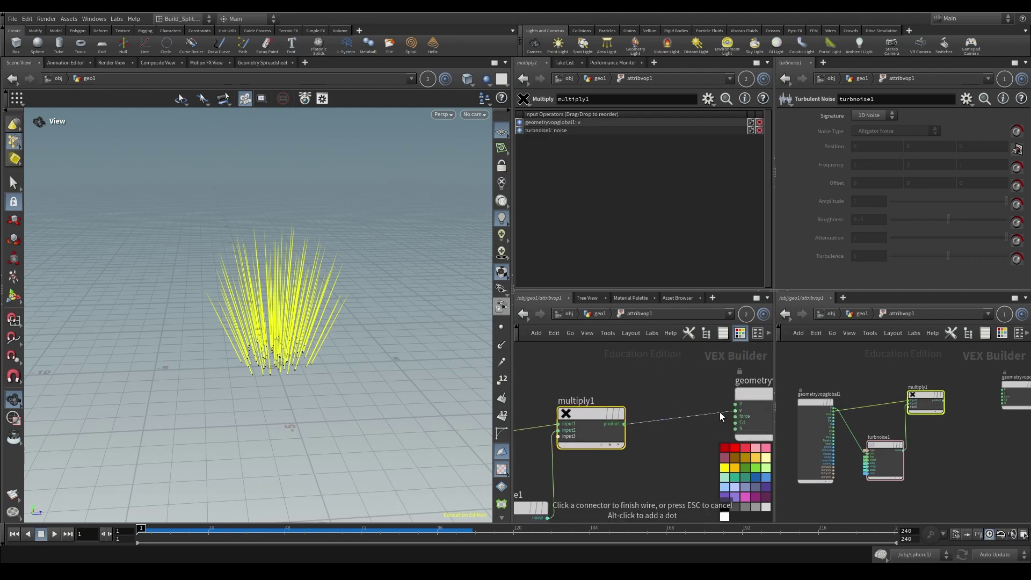
click(734, 410)
drag(218, 430, 231, 344)
right_drag(231, 344, 295, 344)
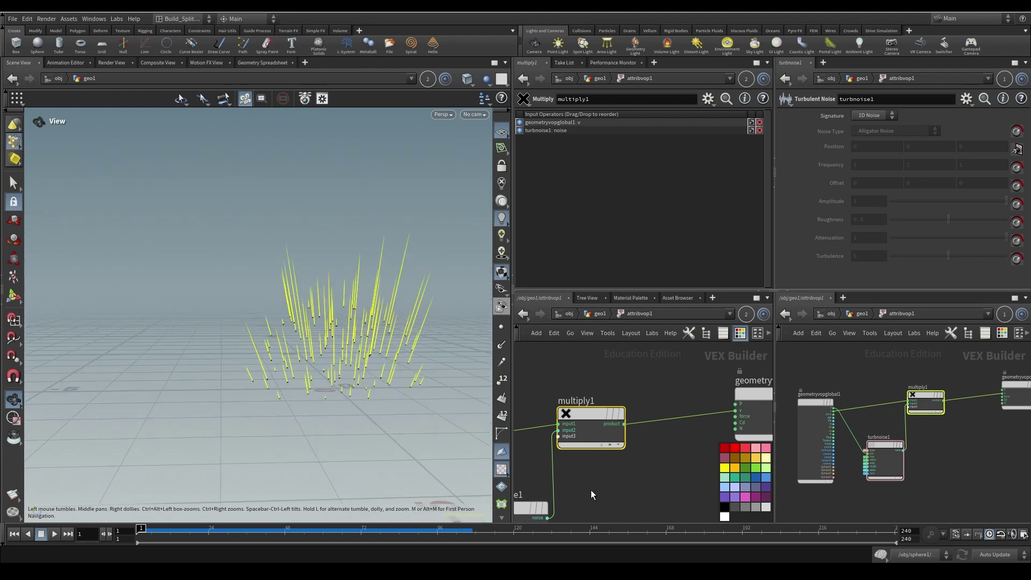
- Return to the geometry network and set attribvop1's noise frequency to 10, 10, 10
middle_drag(591, 490, 703, 418)
click(630, 463)
click(713, 418)
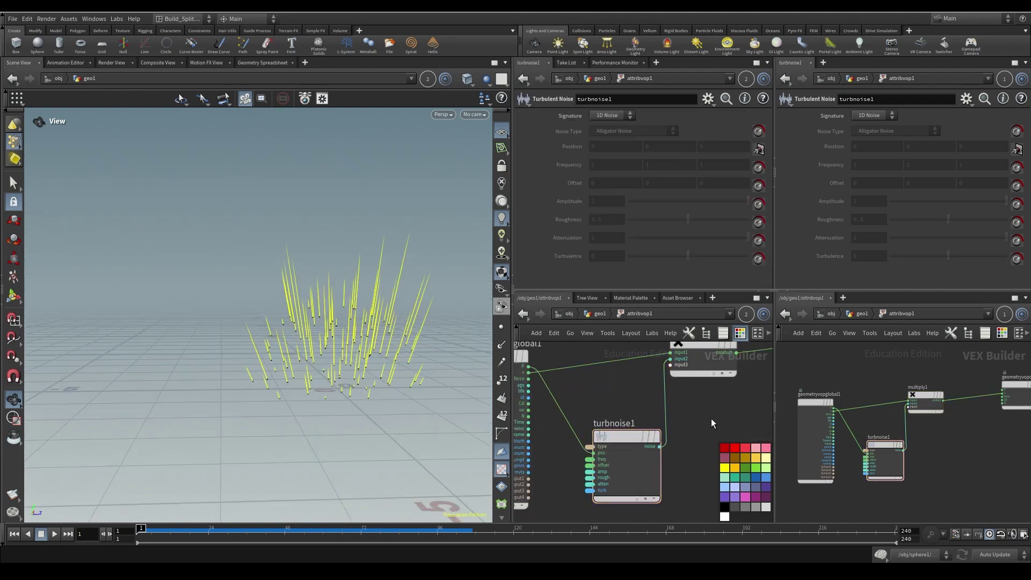
key(u)
click(565, 159)
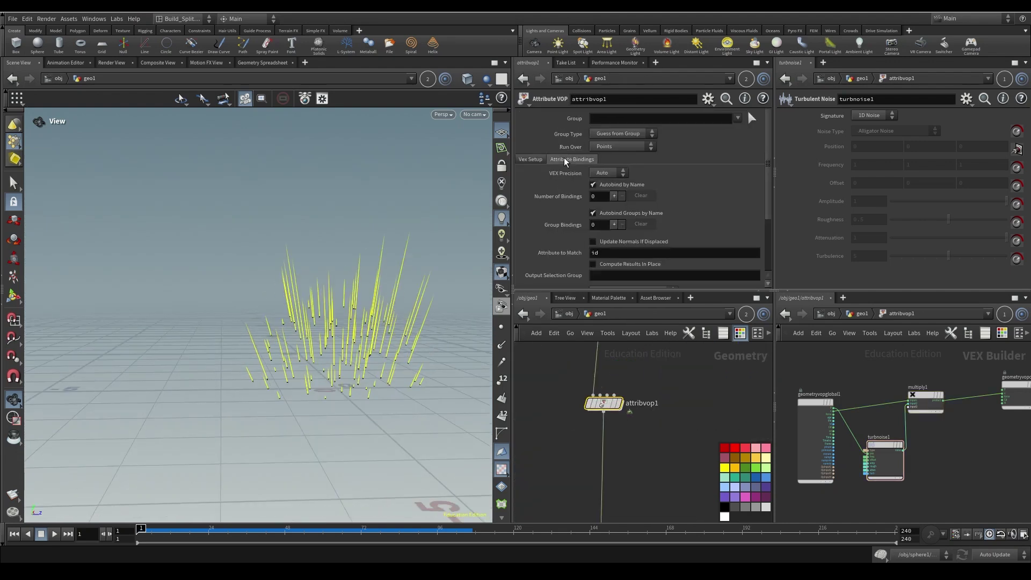
scroll(570, 177, down, 5)
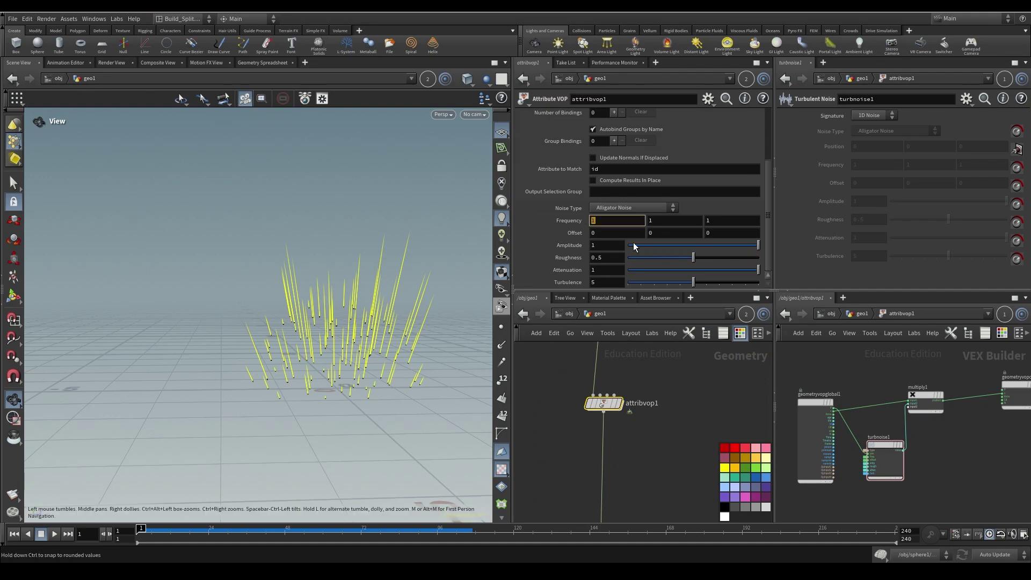
text(10)
key(Tab)
text(10)
key(Tab)
text(10)
key(Return)
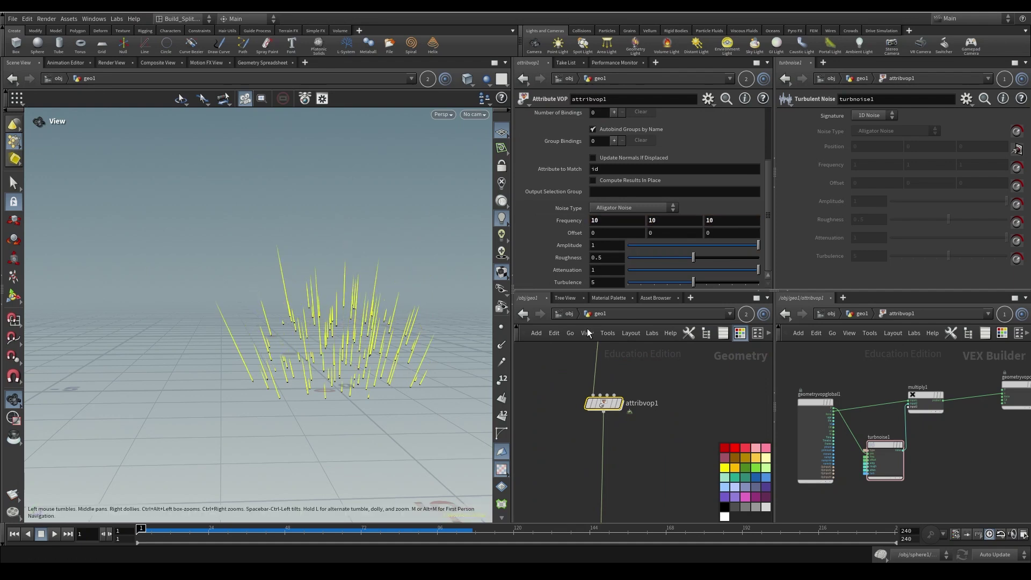
- Set the noise amplitude to 10 and inspect the velocity trails from several angles
text(10)
key(Return)
right_drag(371, 345, 350, 279)
middle_drag(350, 279, 282, 366)
drag(290, 328, 308, 250)
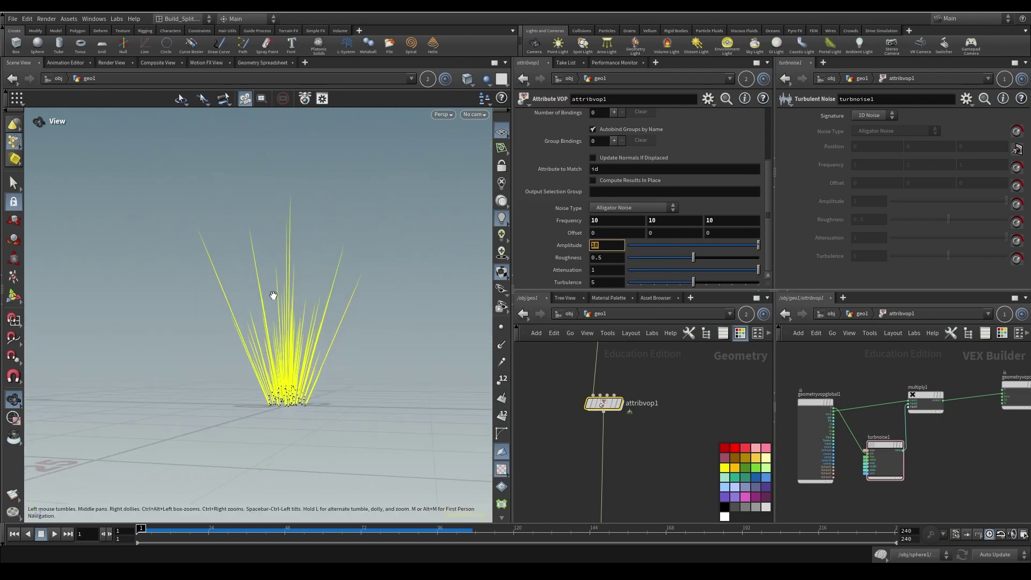
drag(267, 291, 308, 291)
mouse_move(279, 357)
mouse_down()
mouse_move(290, 437)
mouse_move(271, 449)
mouse_up()
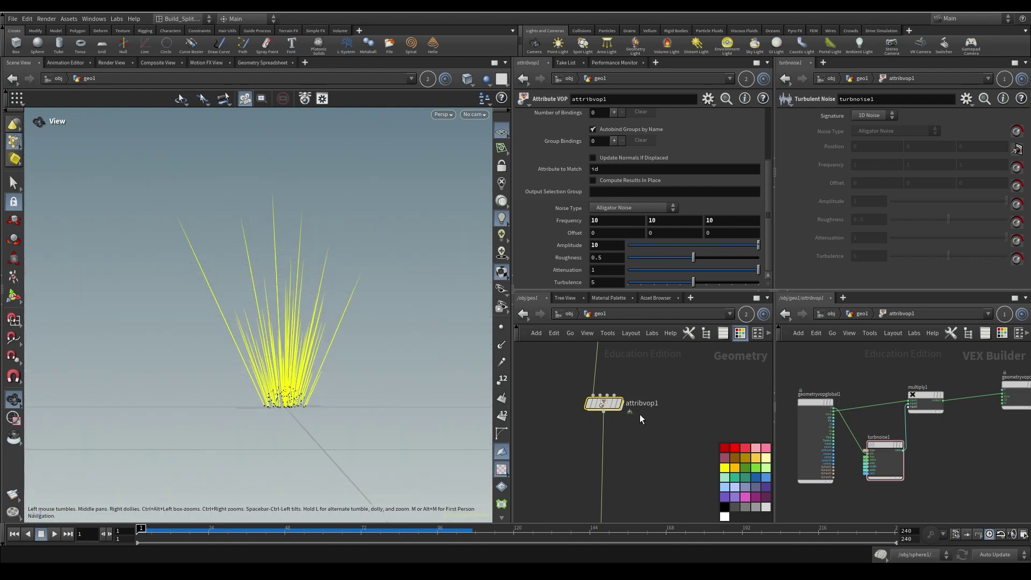
- Set the noise amplitude to 5 and examine the velocity trails again
middle_drag(638, 360, 634, 455)
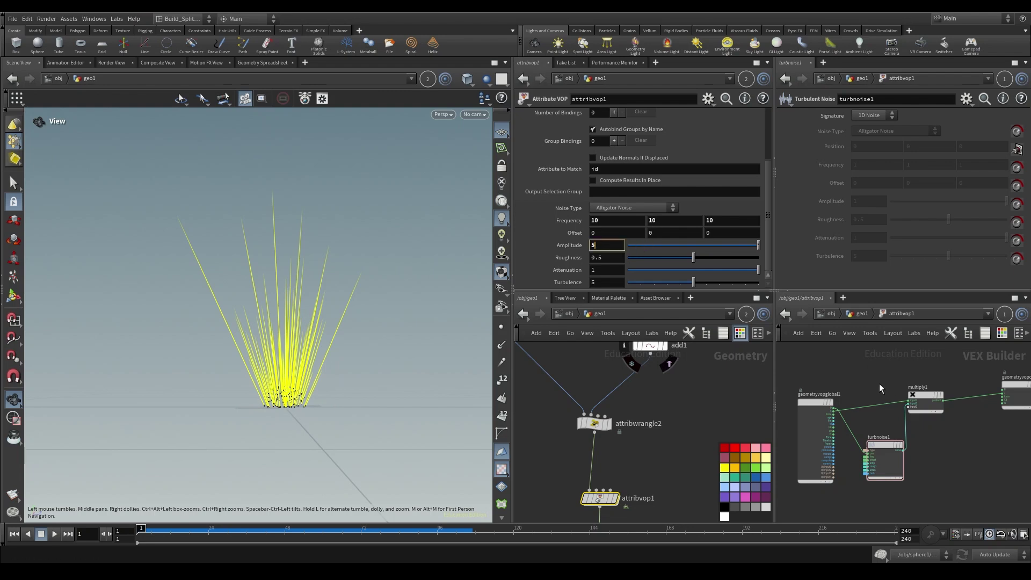
drag(399, 353, 201, 332)
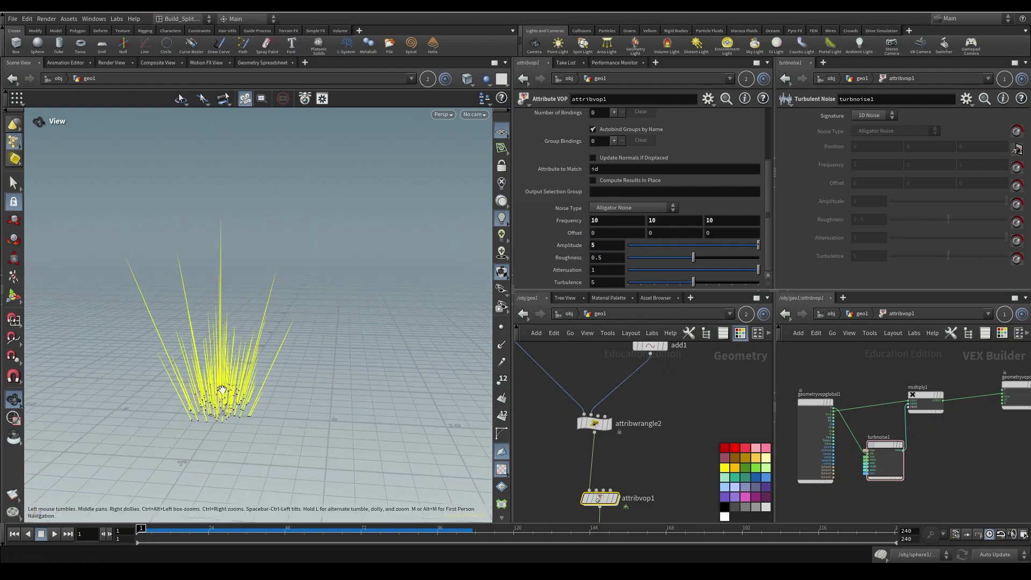
drag(322, 360, 419, 336)
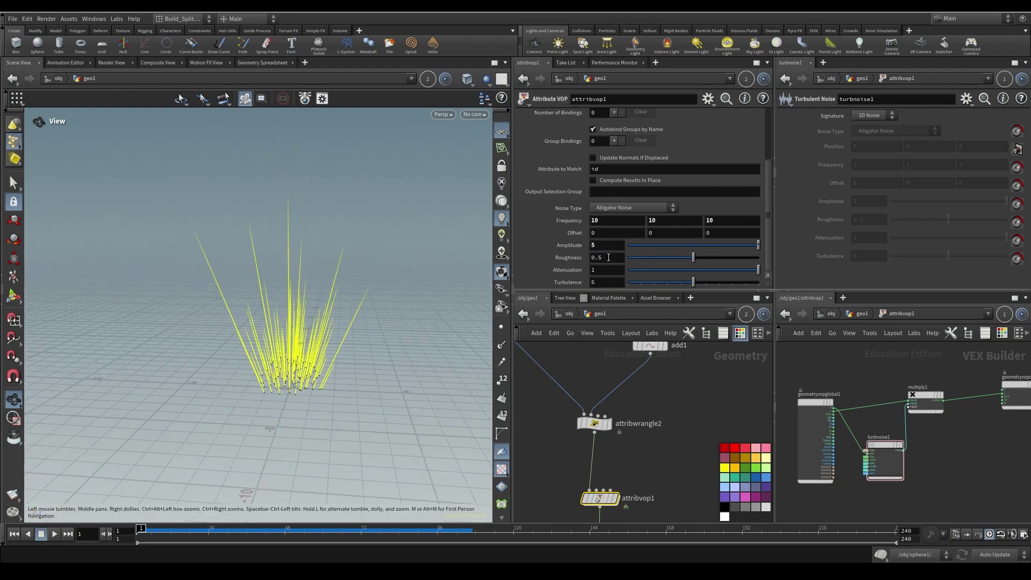
- Set attribvop1's noise roughness to 1, turbulence to 10 and amplitude to 3
drag(693, 257, 743, 257)
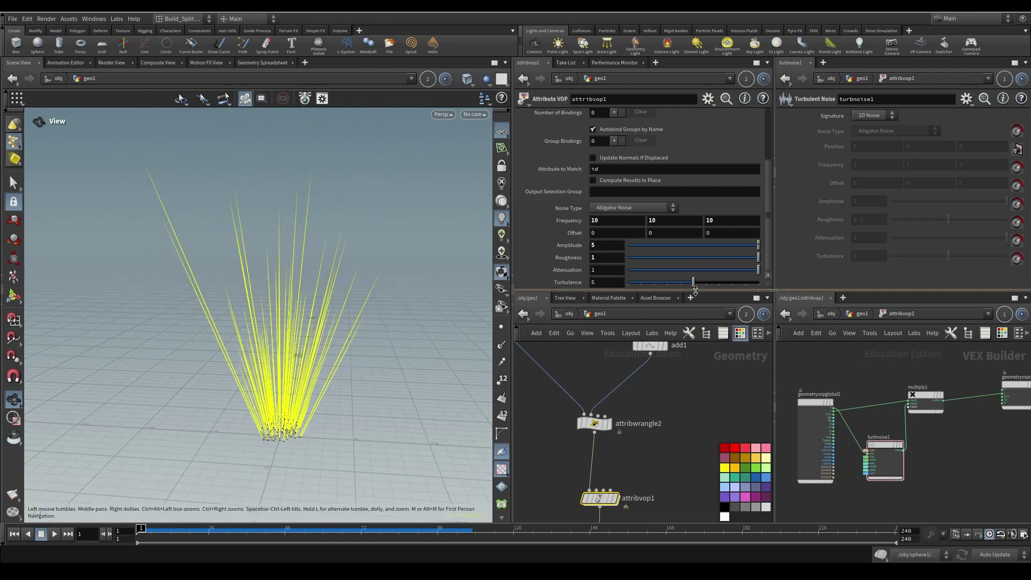
drag(693, 282, 805, 284)
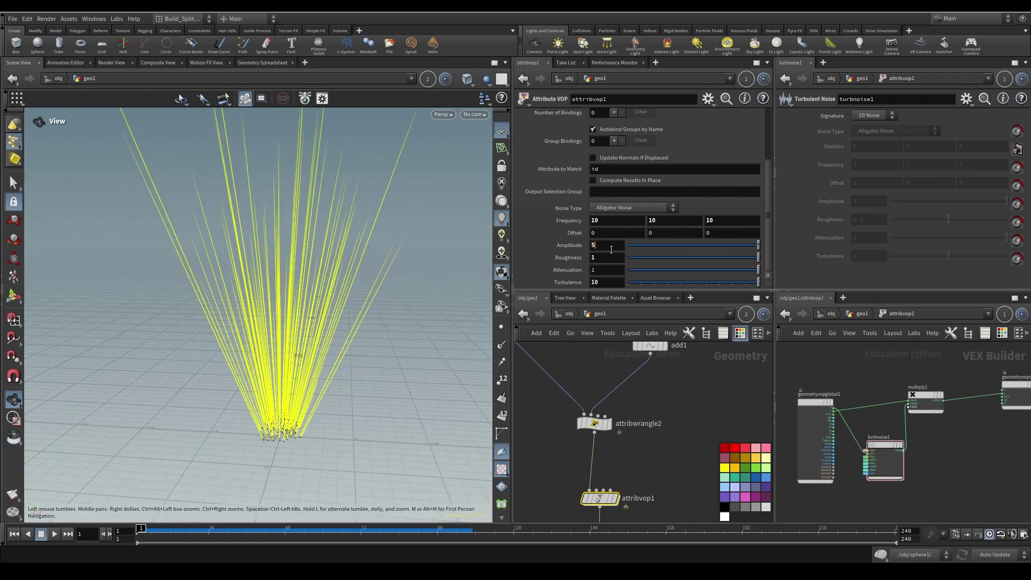
key(Return)
drag(279, 363, 322, 296)
- Set attribvop1's noise offset to 25, 10, 13 and check the velocity trails
scroll(702, 456, down, 1)
middle_drag(654, 445, 637, 320)
text(25)
key(Tab)
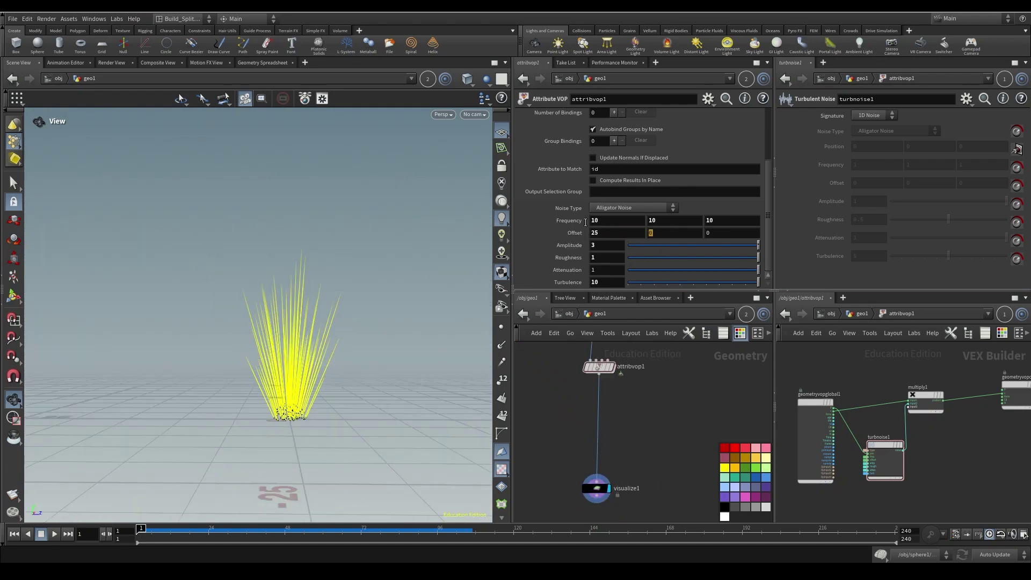
text(10)
key(Tab)
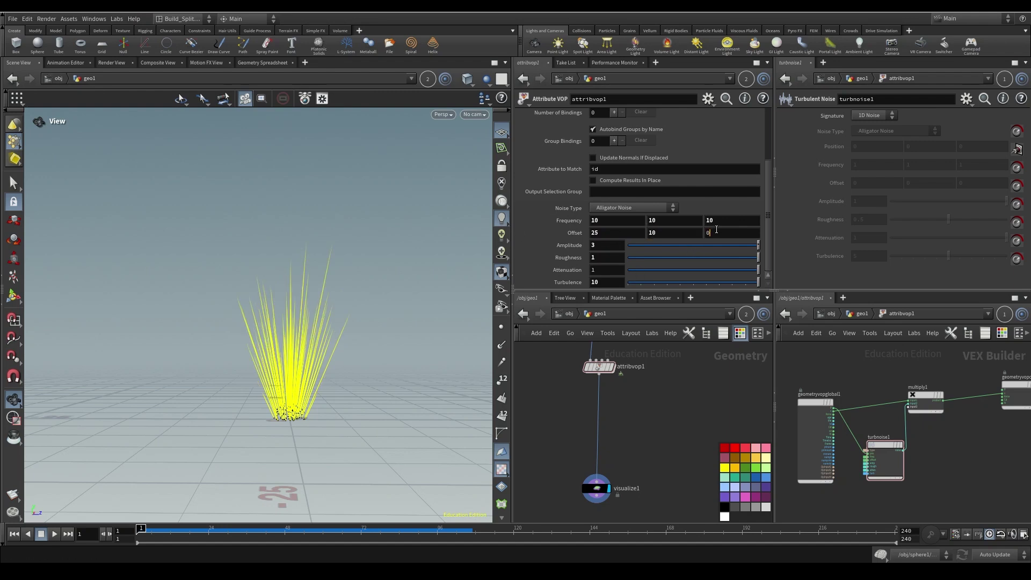
text(13)
mouse_move(258, 328)
mouse_down()
mouse_move(260, 403)
mouse_move(258, 329)
mouse_up()
drag(411, 375, 451, 392)
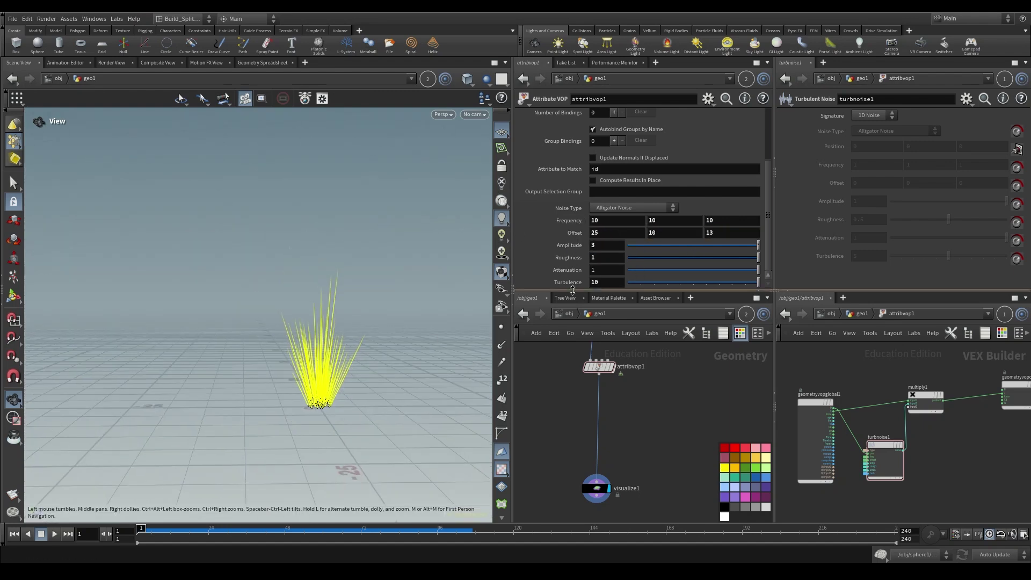
drag(332, 340, 332, 284)
middle_drag(659, 435, 663, 374)
drag(277, 239, 286, 294)
- Insert a Null between attribvop1 and visualize1 and name it OUT_Forces
middle_drag(631, 442, 653, 507)
key(Tab)
text(null)
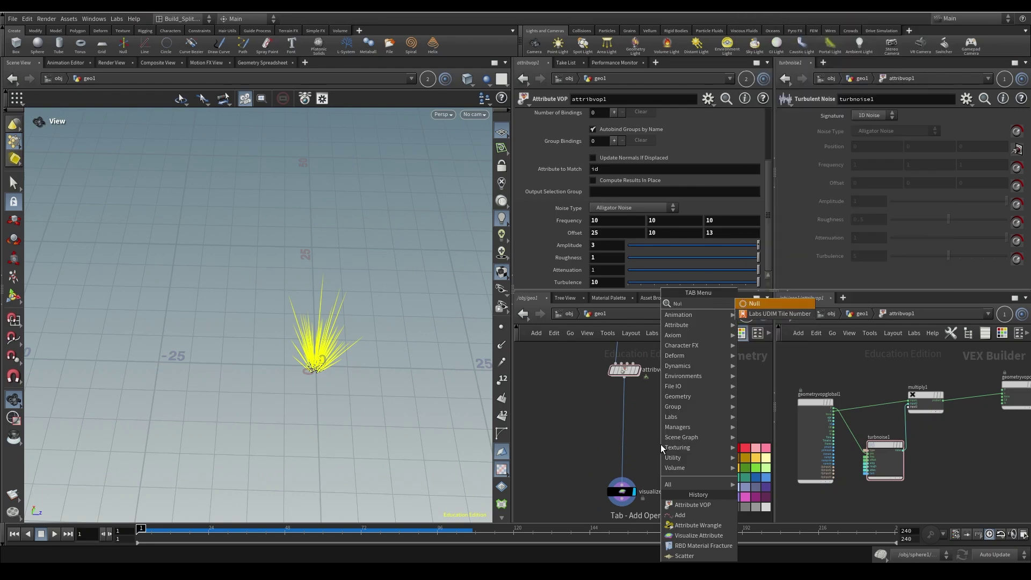
key(Return)
click(660, 455)
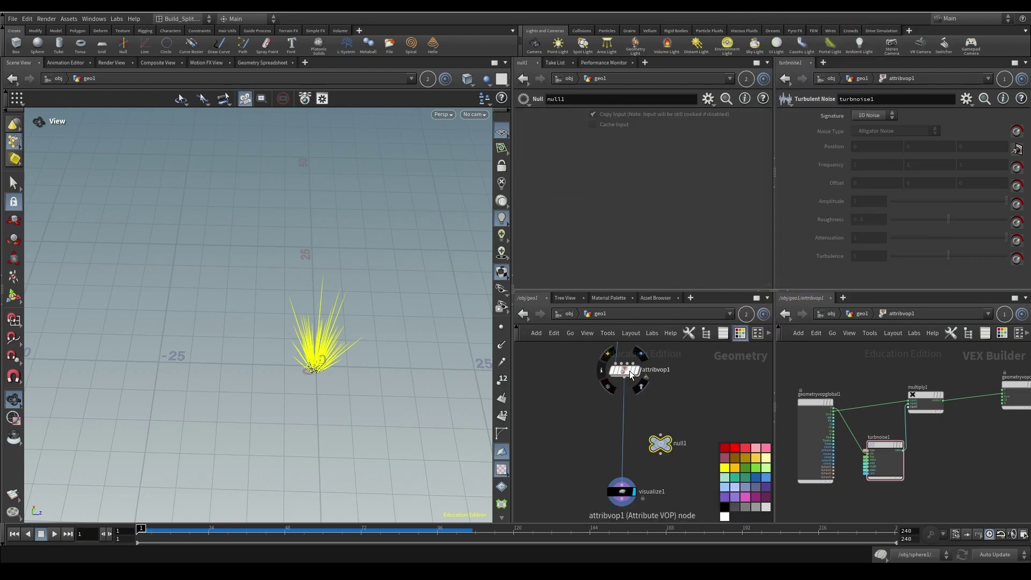
drag(665, 448, 627, 436)
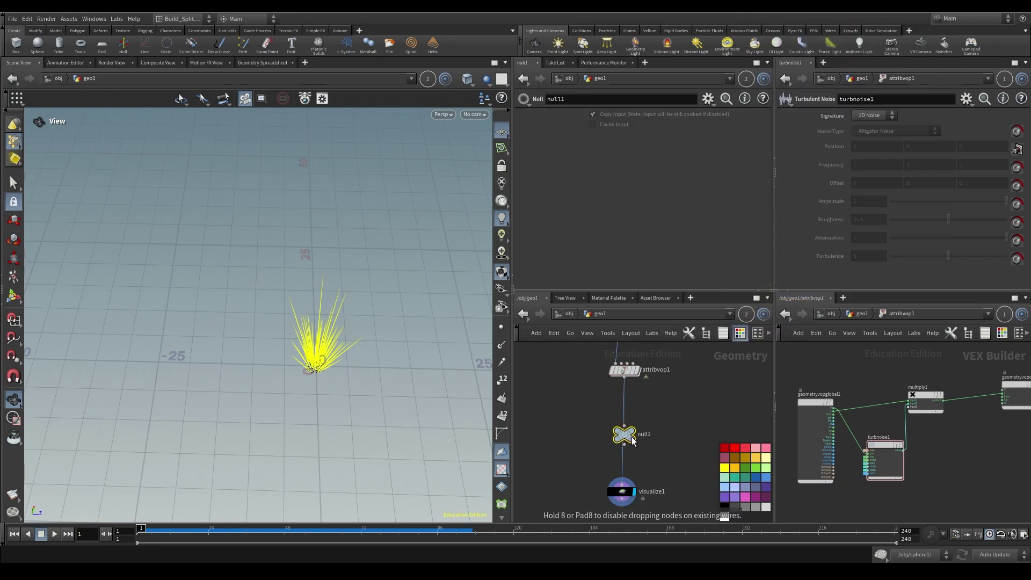
key(F2)
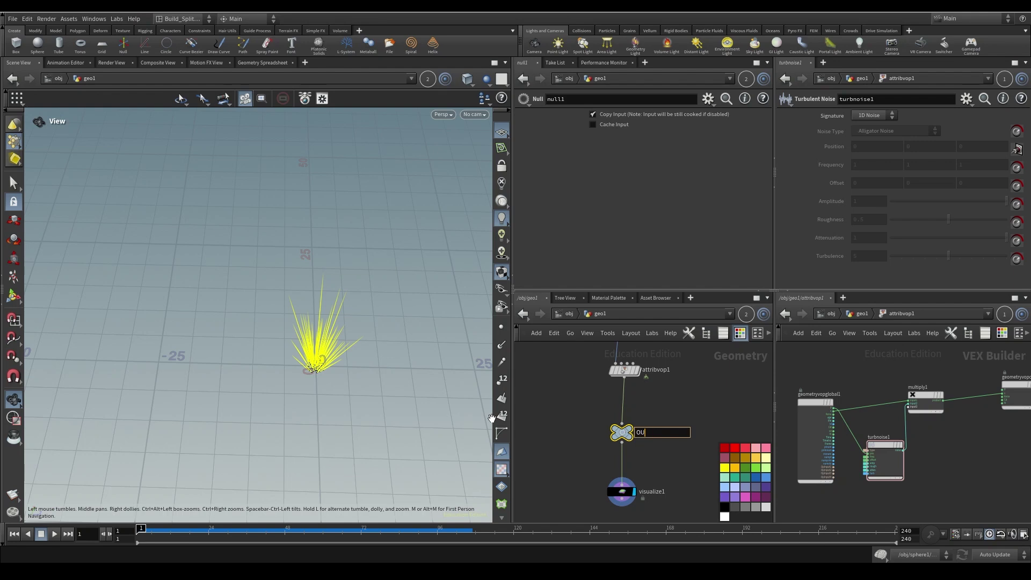
key(Return)
- Display rbdmaterialfracture1 and add an RBD Configure node wired below it
middle_drag(622, 501, 637, 447)
scroll(612, 456, down, 5)
scroll(635, 408, up, 5)
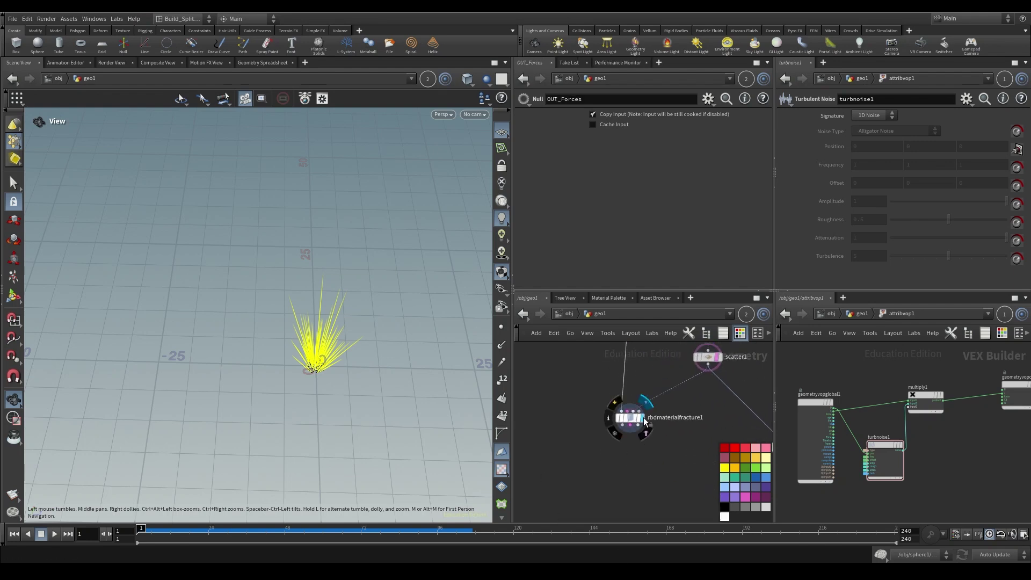
click(630, 417)
scroll(353, 369, up, 3)
key(Tab)
text(rbd)
key(Down)
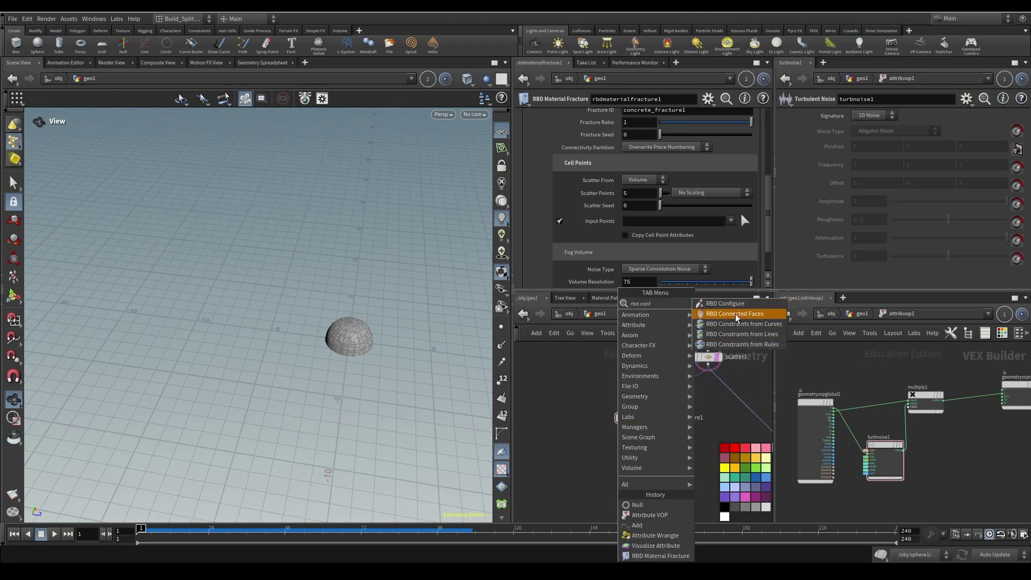
key(Return)
click(630, 477)
- Display the rbdconfigure1 node and move it slightly further below the fracture node
drag(324, 426, 337, 368)
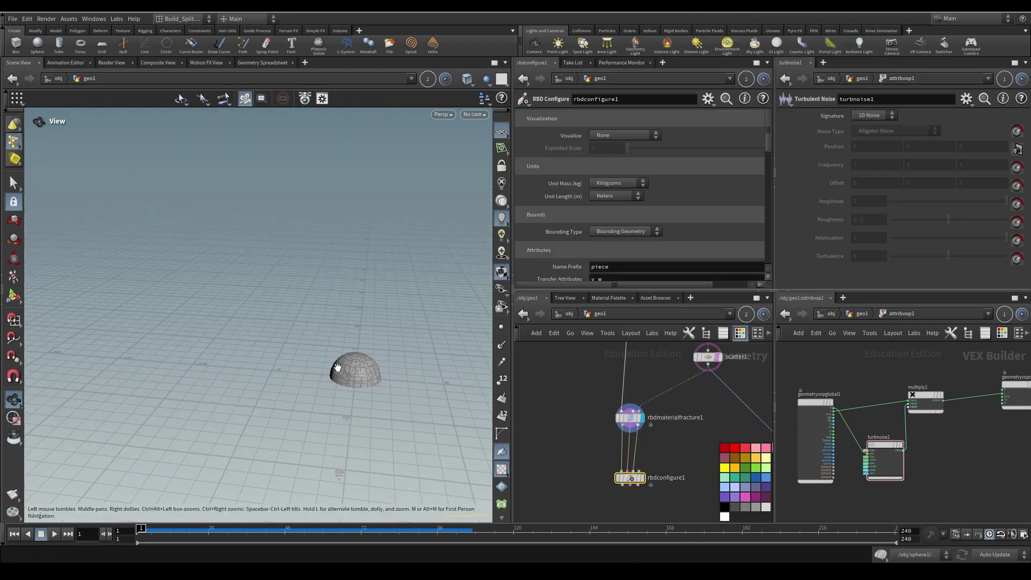
middle_drag(357, 332, 294, 298)
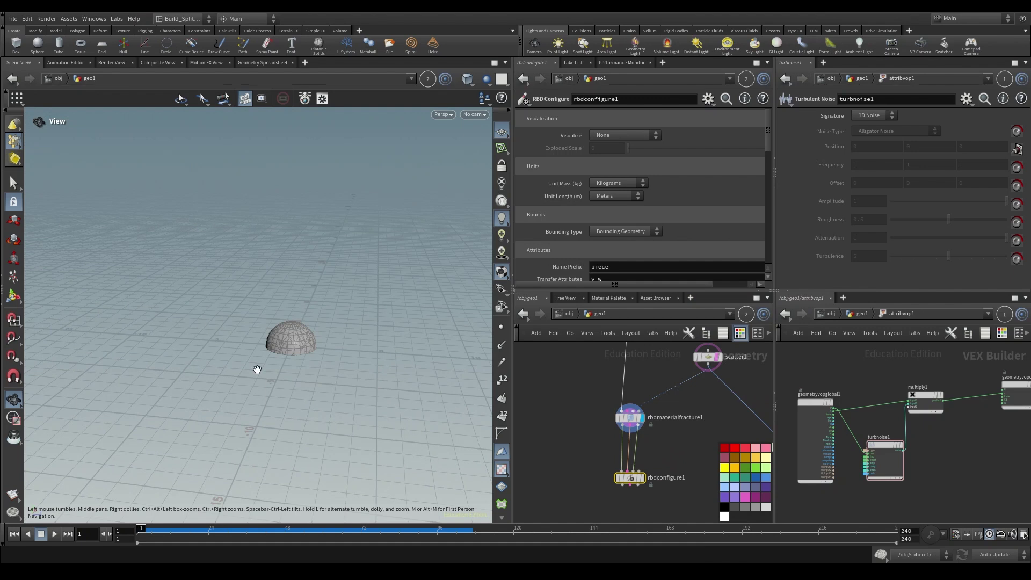
click(641, 478)
drag(633, 478, 633, 492)
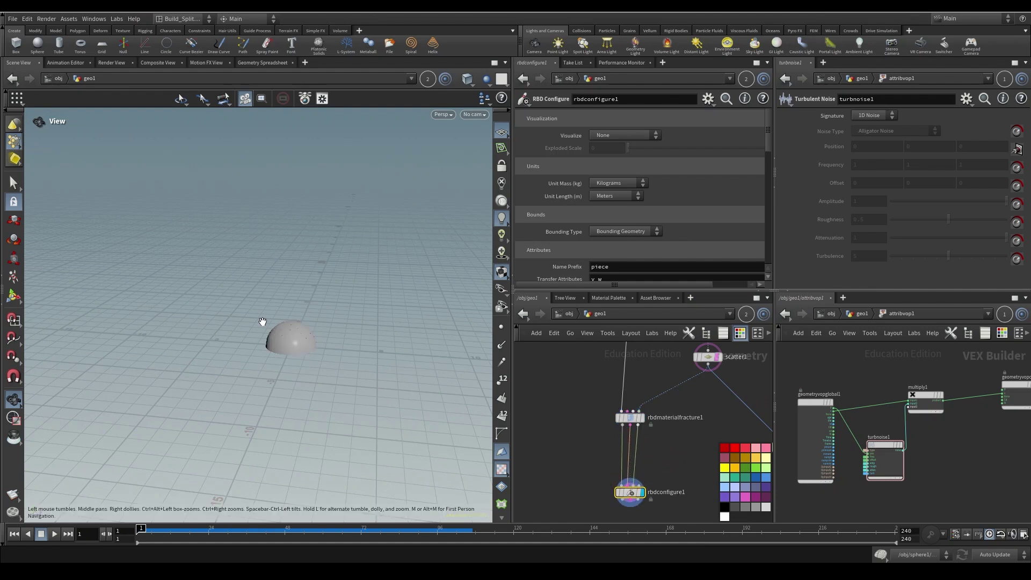
- Add a Null wired below rbdconfigure1 and name it OUT_Low_Res
middle_drag(657, 468, 660, 391)
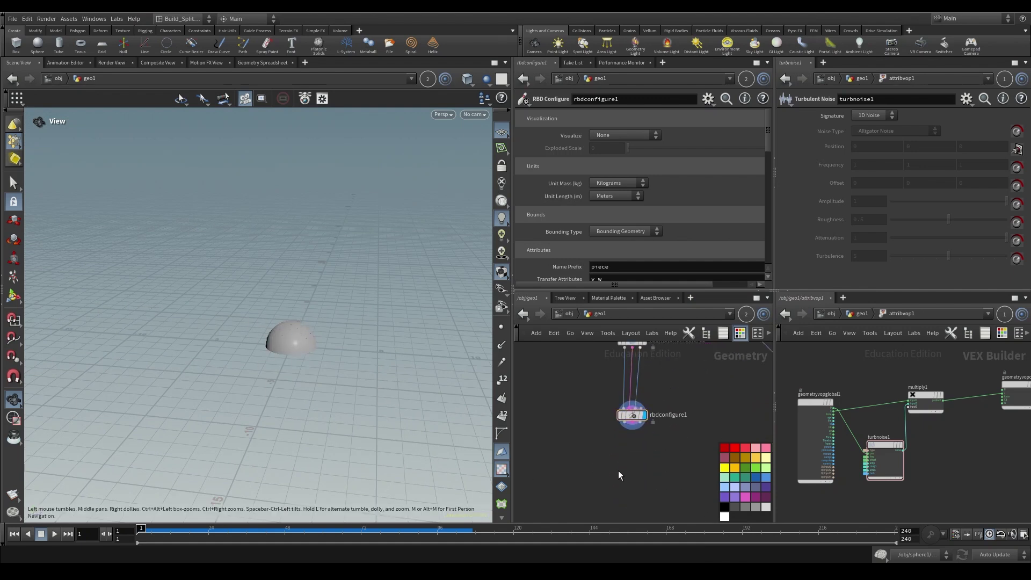
middle_drag(653, 479, 629, 511)
key(Tab)
text(null)
key(Return)
middle_drag(630, 509, 626, 458)
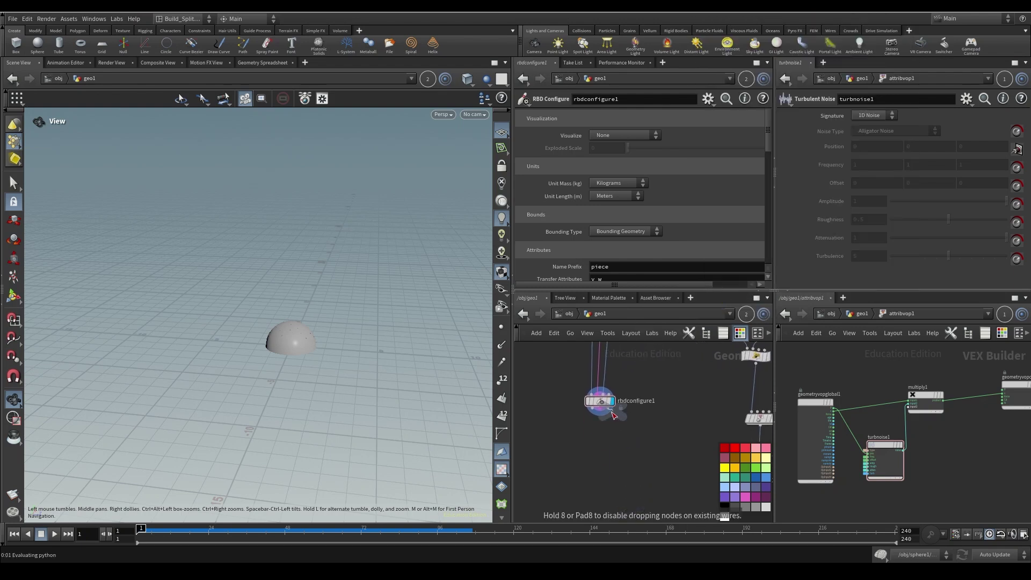
click(625, 489)
double_click(636, 477)
text(OUT_Low_Res)
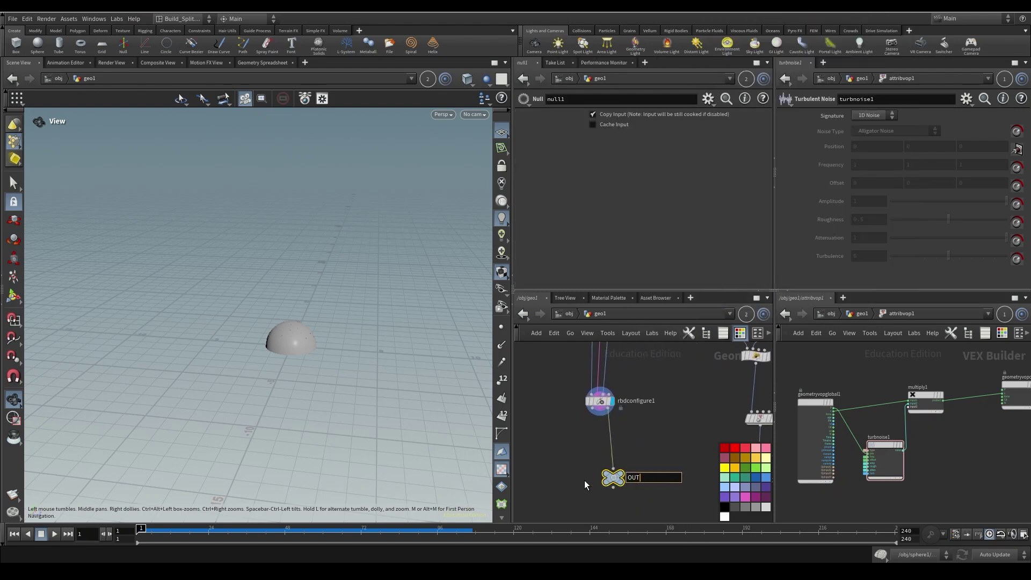
key(Return)
- Review rbdmaterialfracture1's cell point settings
middle_drag(630, 370, 659, 443)
click(637, 399)
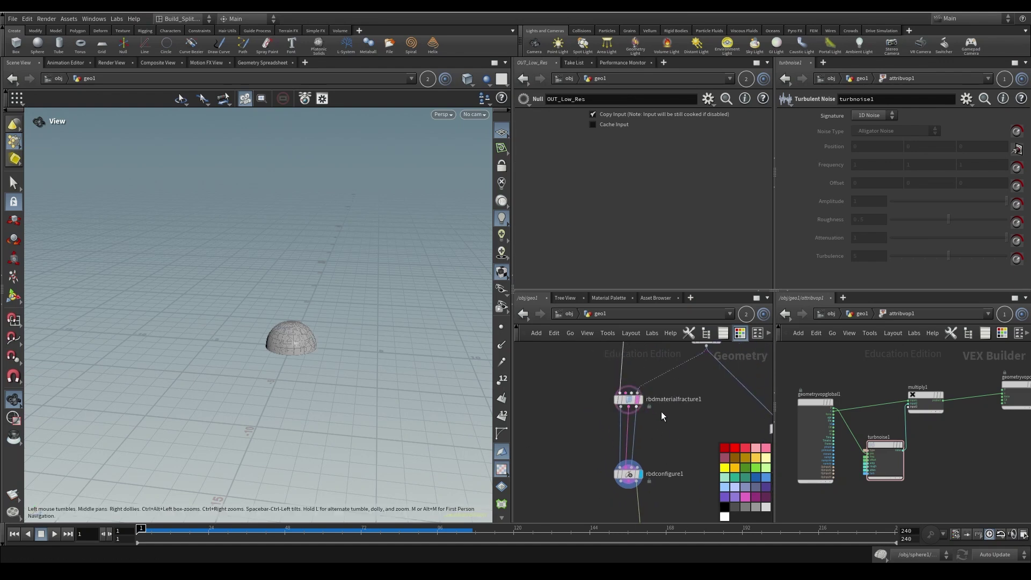
click(628, 399)
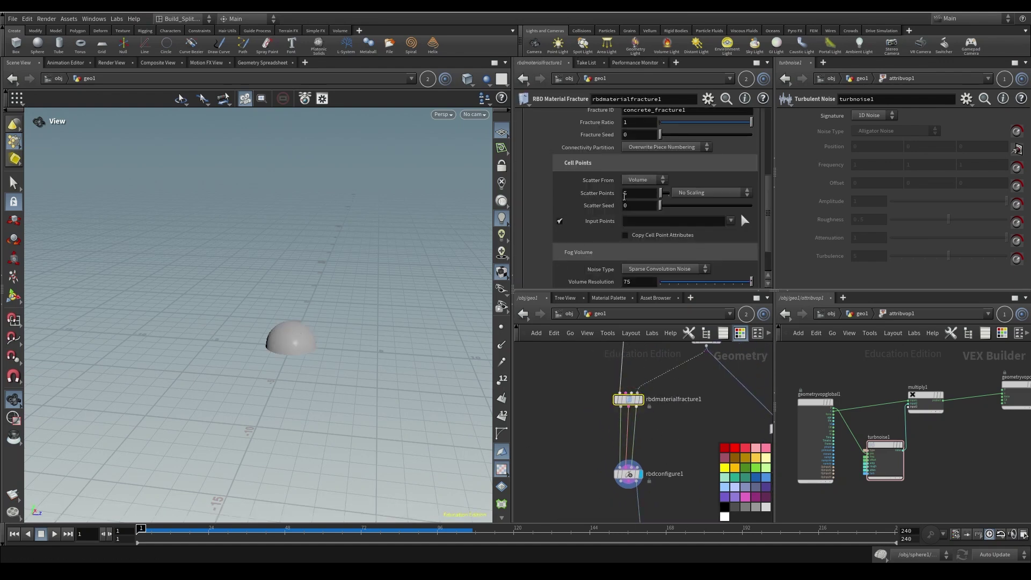
- Color the OUT_Low_Res and OUT_Forces null nodes green
middle_drag(655, 486, 630, 410)
drag(631, 411, 624, 466)
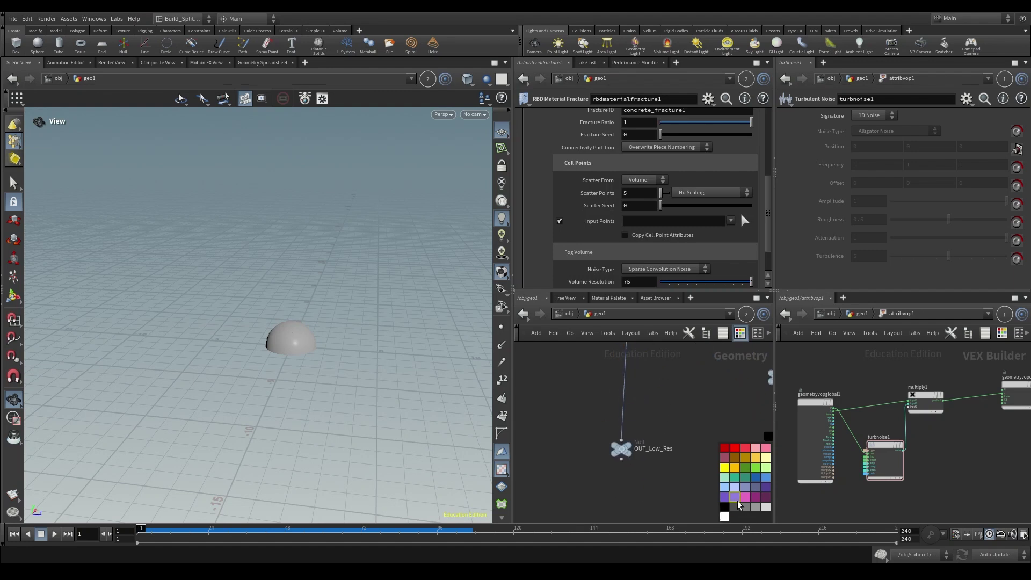
click(621, 449)
key(c)
key(c)
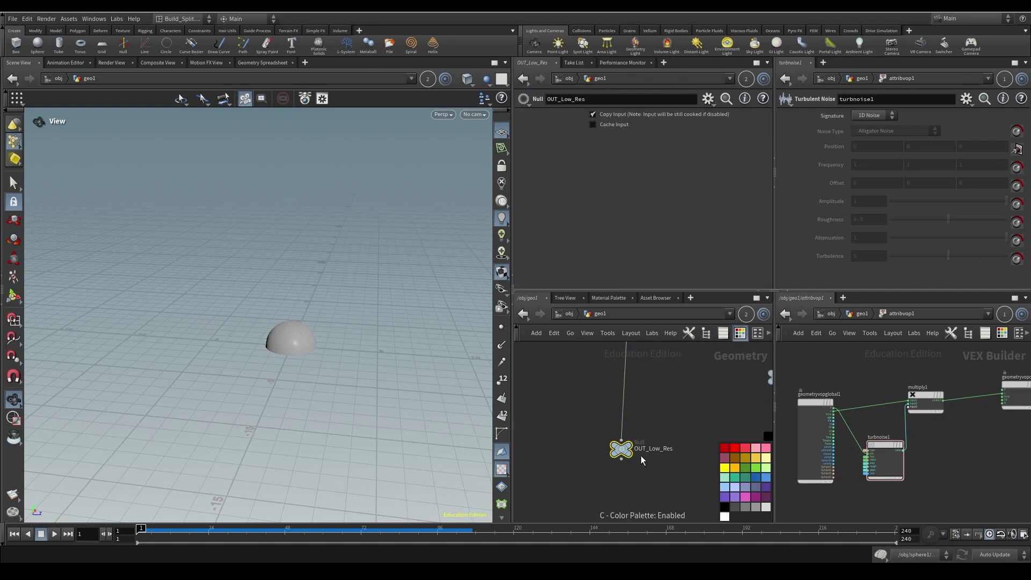
click(746, 468)
middle_drag(627, 424, 487, 452)
click(640, 405)
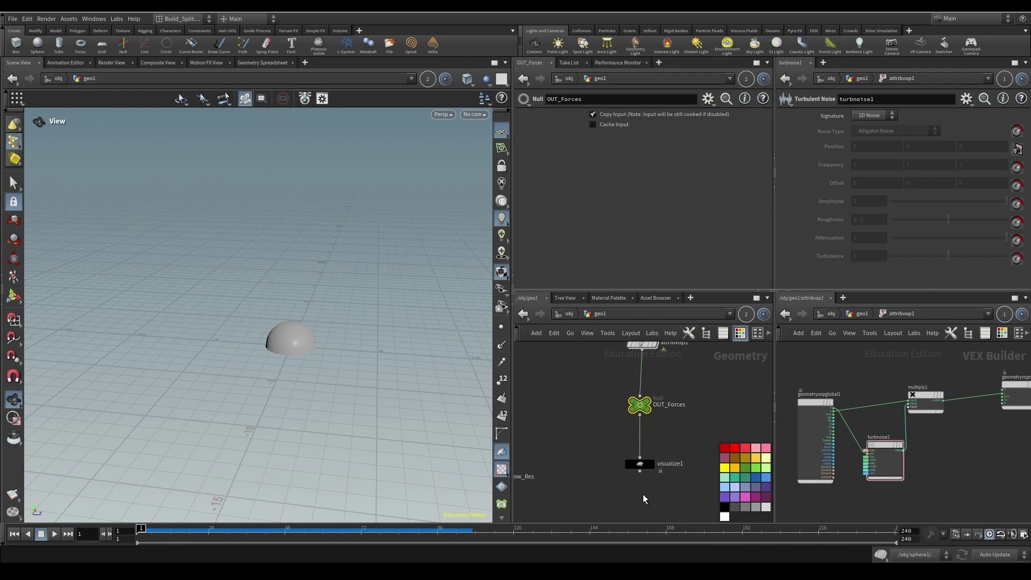
- Add a DOP Network in the empty space below the OUT_Low_Res and visualize1 nodes
middle_drag(558, 516, 623, 408)
key(Tab)
text(dop)
key(Down)
key(Return)
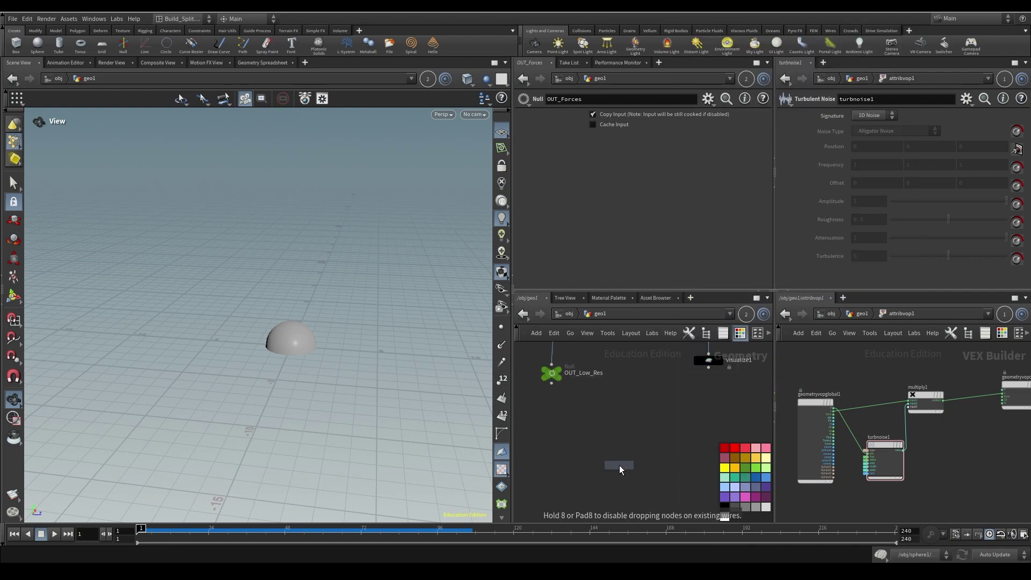
click(620, 465)
drag(620, 465, 602, 440)
- Go inside the DOP network and add a Rigid Body Solver above the output node
double_click(601, 437)
key(Tab)
text(rigid body solv)
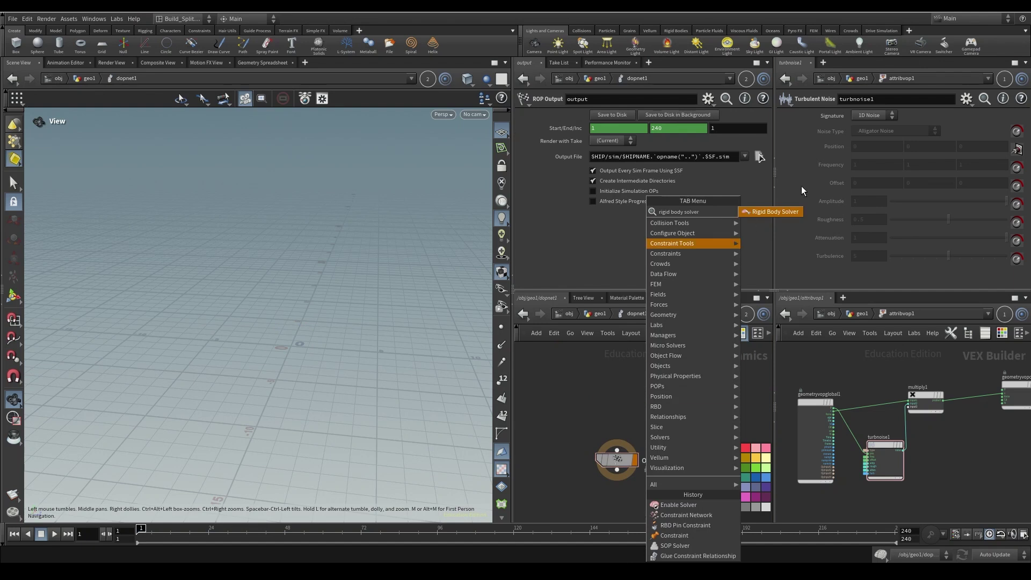
key(Return)
click(621, 393)
- Add a Gravity Force and insert it between the rigid body solver and the output
key(Tab)
text(gravi)
key(Return)
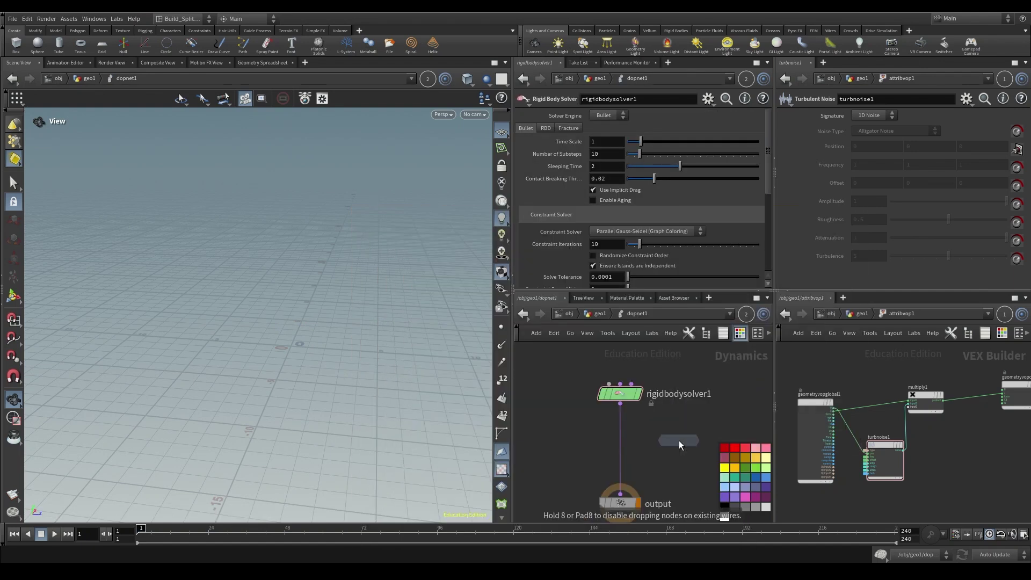
click(679, 441)
drag(679, 446, 617, 464)
- Add a Merge node and insert it between the rigid body solver and the gravity node
middle_drag(634, 410, 653, 374)
key(Tab)
text(m)
key(Return)
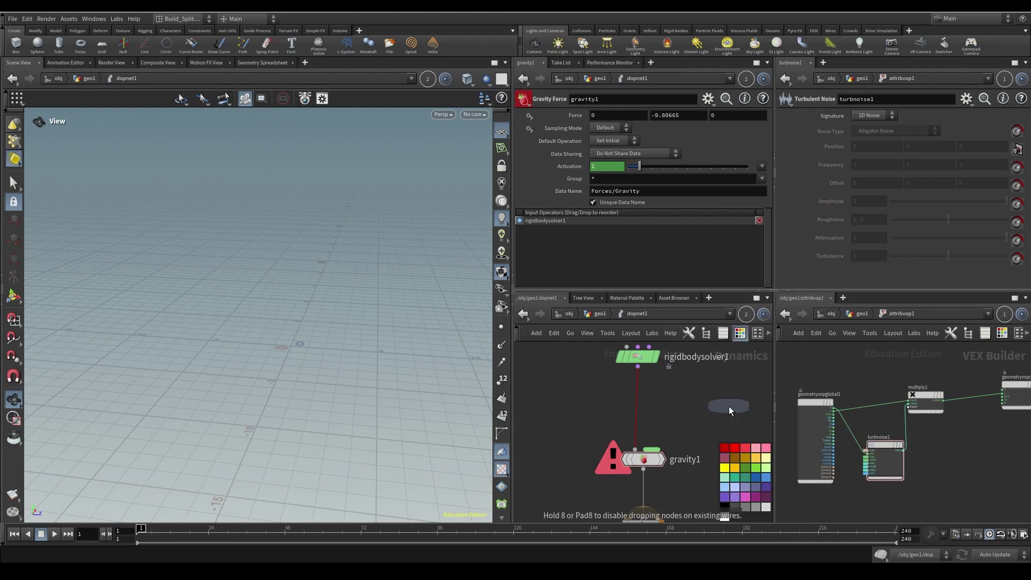
click(644, 414)
- Add a Ground Plane, wire it into the merge, and reverse the merge's input order so the ground plane comes first
key(Tab)
text(groundplane)
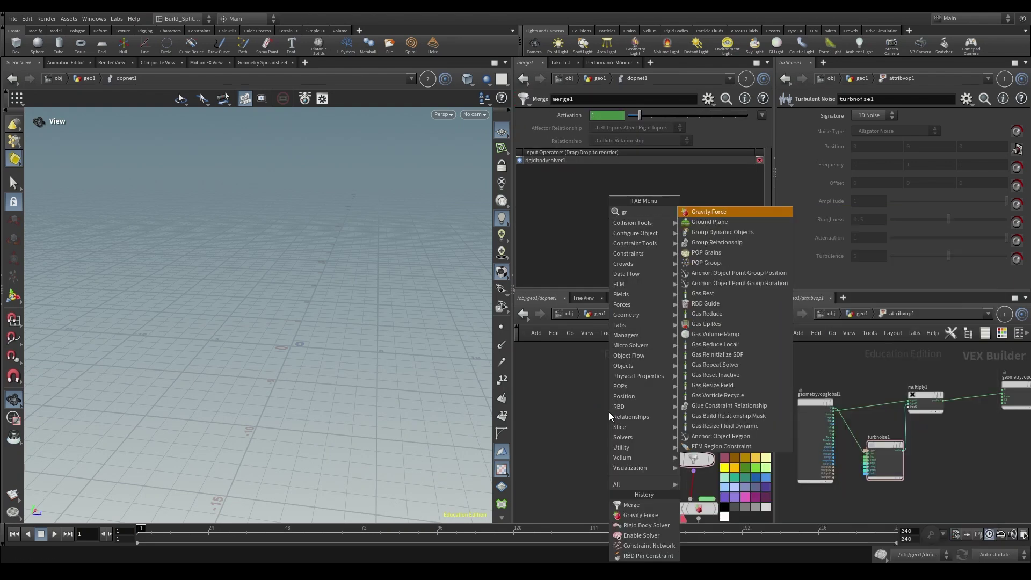
key(Return)
click(595, 420)
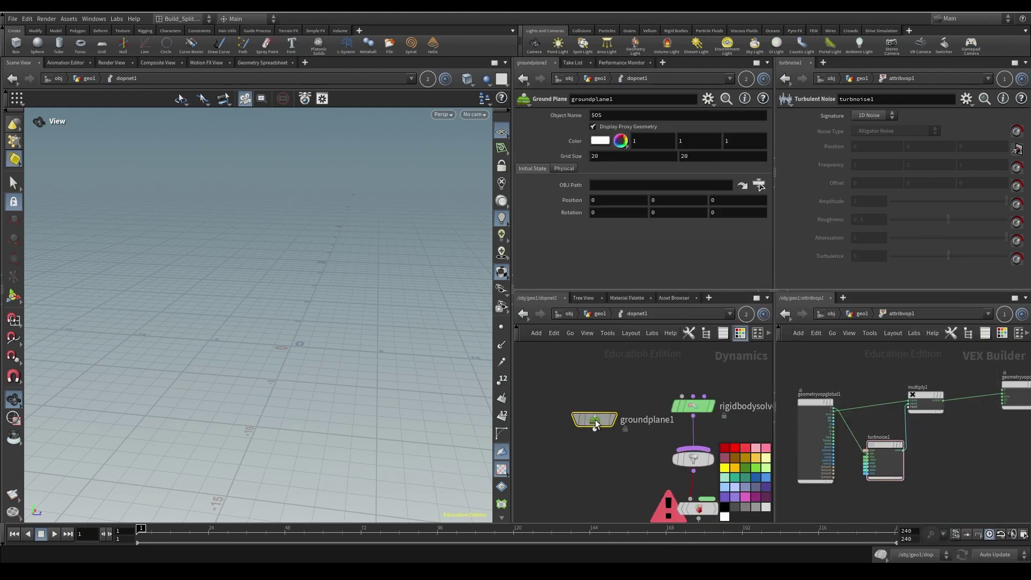
drag(595, 429, 693, 449)
click(694, 459)
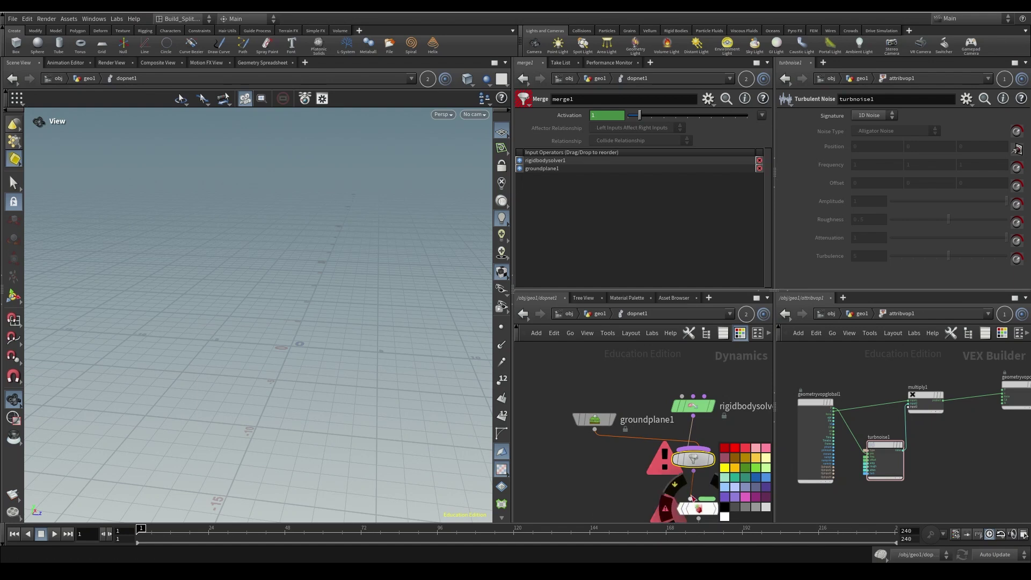
key(shift+r)
- Add an RBD Packed Object above the ground plane and wire it into the rigid body solver's first input
middle_drag(632, 357, 623, 405)
key(Tab)
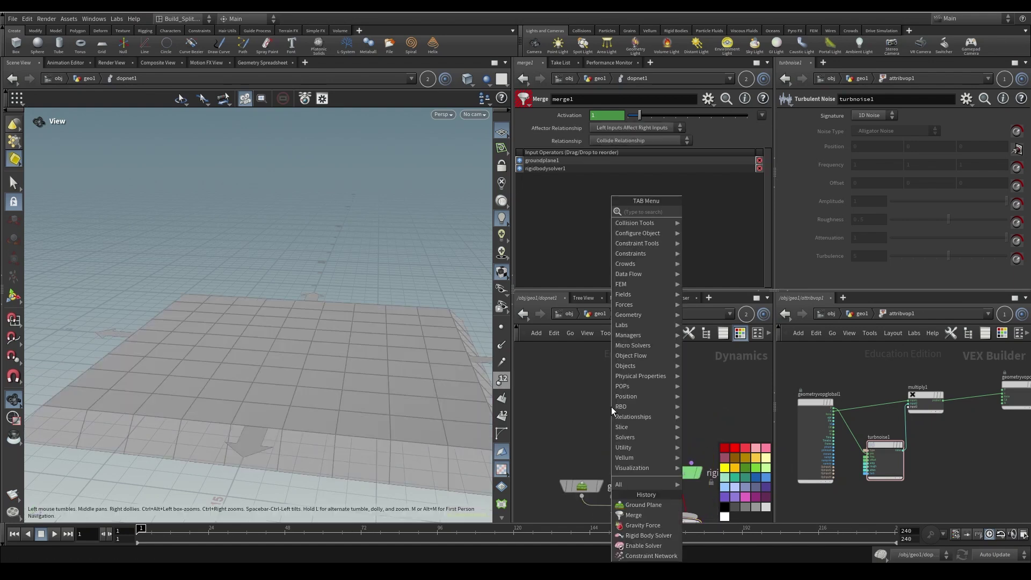
text(rbd pack)
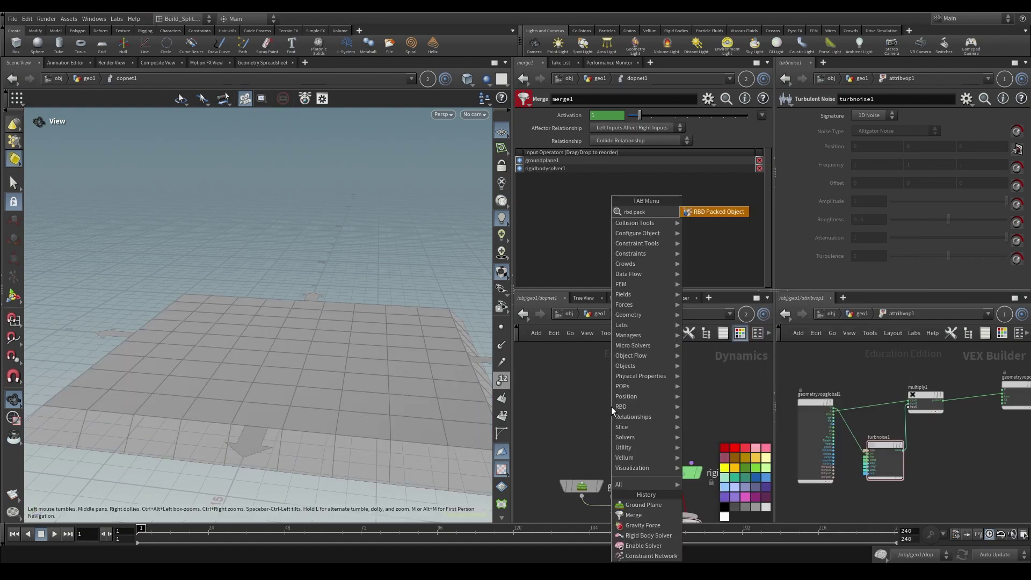
key(Return)
drag(595, 383, 669, 463)
- Set the RBD Packed Object's SOP Path to /obj/geo1/OUT_Low_Res
click(752, 140)
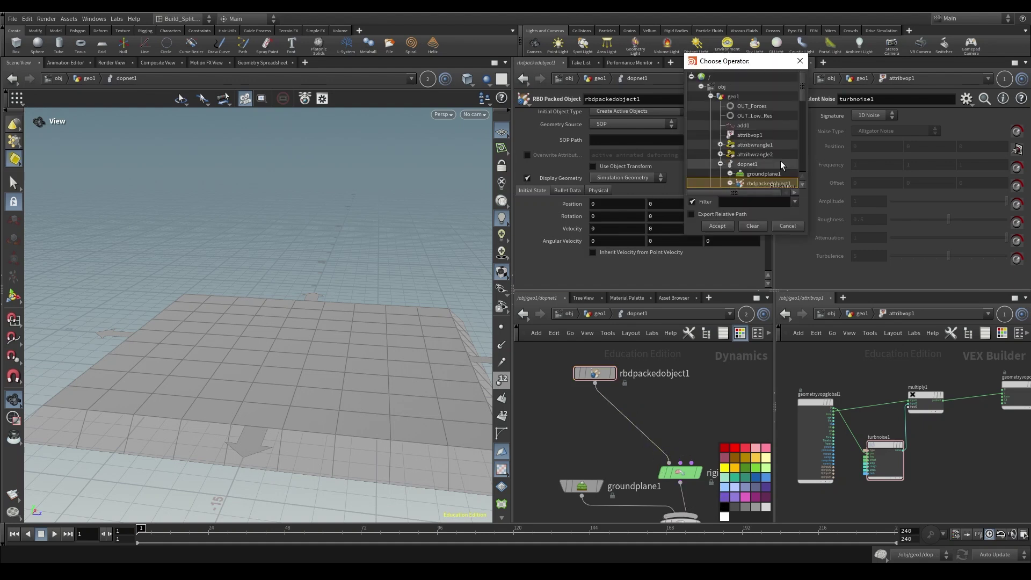
click(790, 116)
click(717, 226)
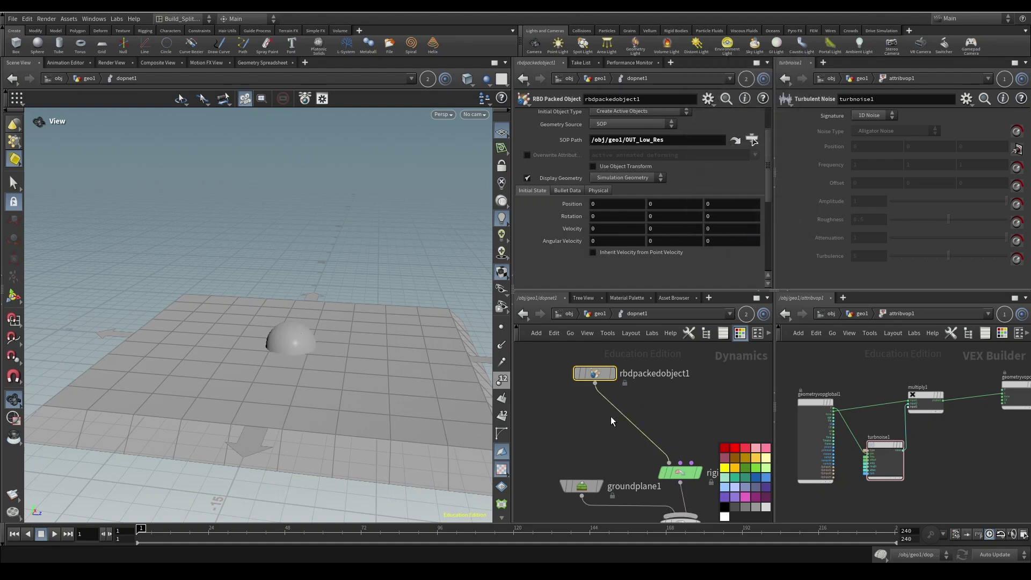
- Play the simulation, examine how the hemisphere breaks on the ground plane, and return to the first frame
click(595, 383)
drag(571, 406, 565, 411)
drag(295, 376, 264, 393)
right_drag(263, 393, 377, 265)
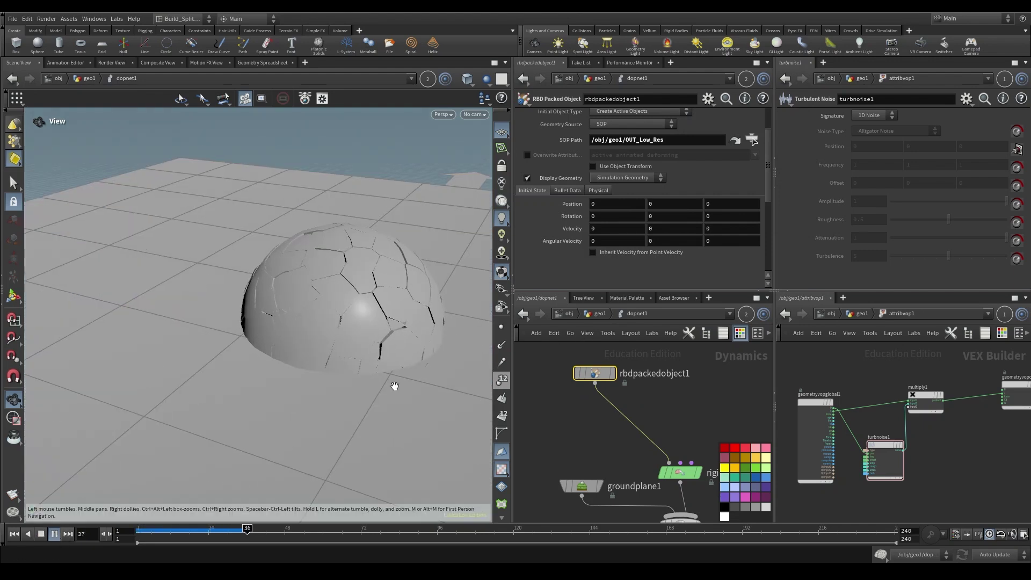
drag(169, 533, 137, 534)
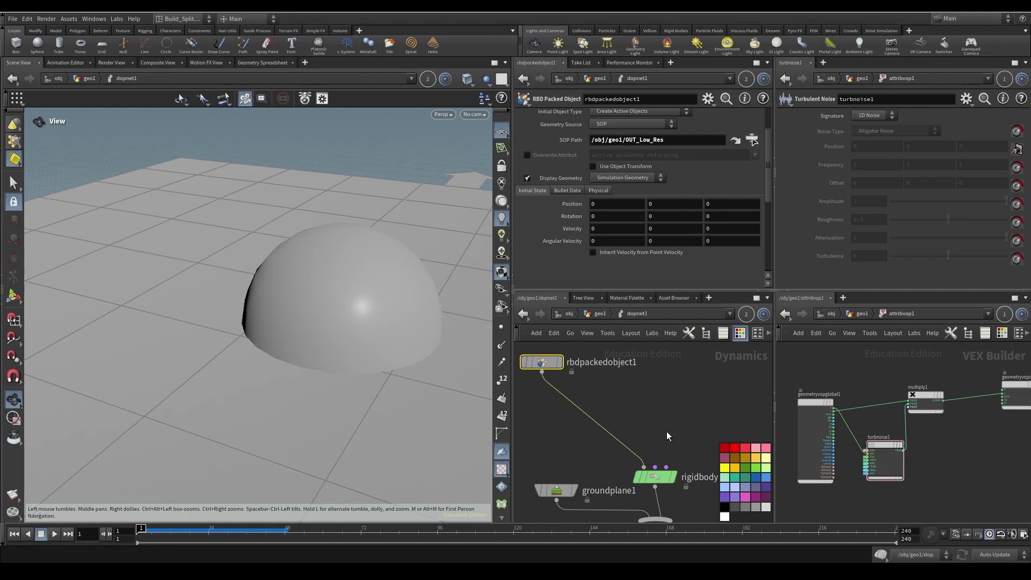
scroll(671, 418, down, 2)
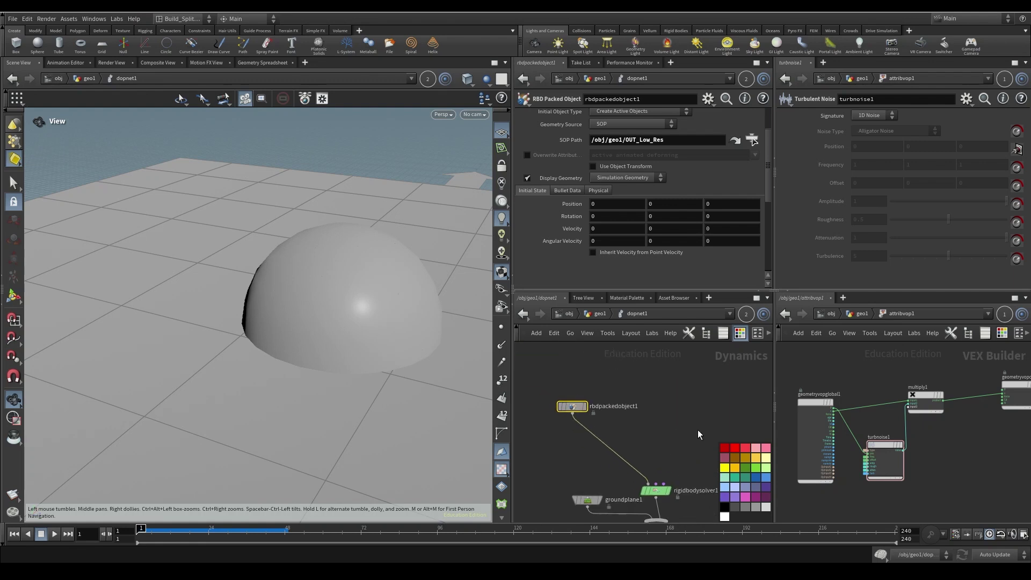
middle_drag(698, 434, 699, 349)
click(183, 532)
drag(185, 534, 135, 531)
drag(353, 316, 242, 263)
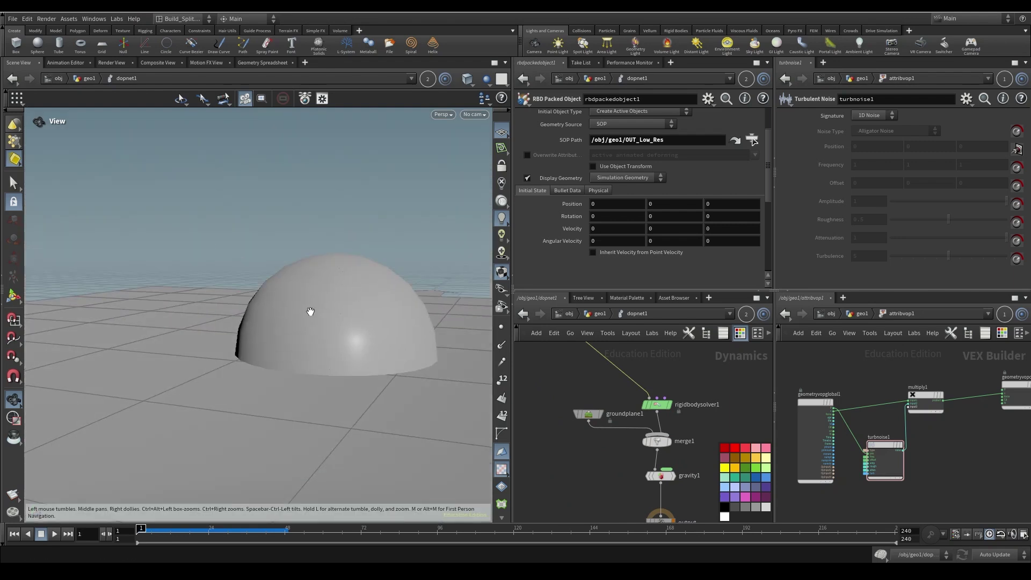
drag(300, 283, 205, 278)
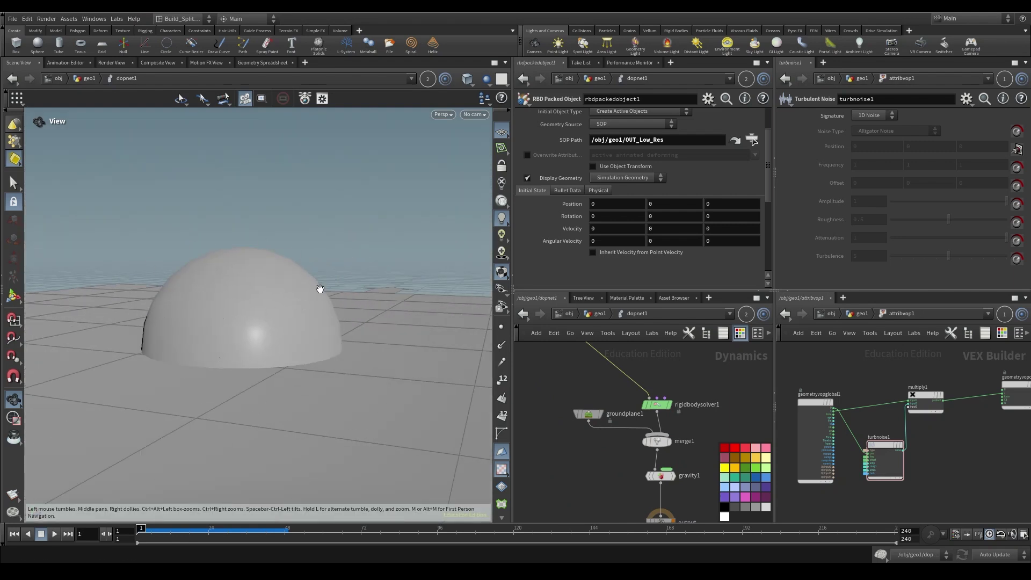
- Add a POP VOP above the rigid body solver and wire it into the solver's middle input
middle_drag(676, 382, 673, 446)
middle_drag(610, 355, 600, 376)
key(Tab)
text(pop)
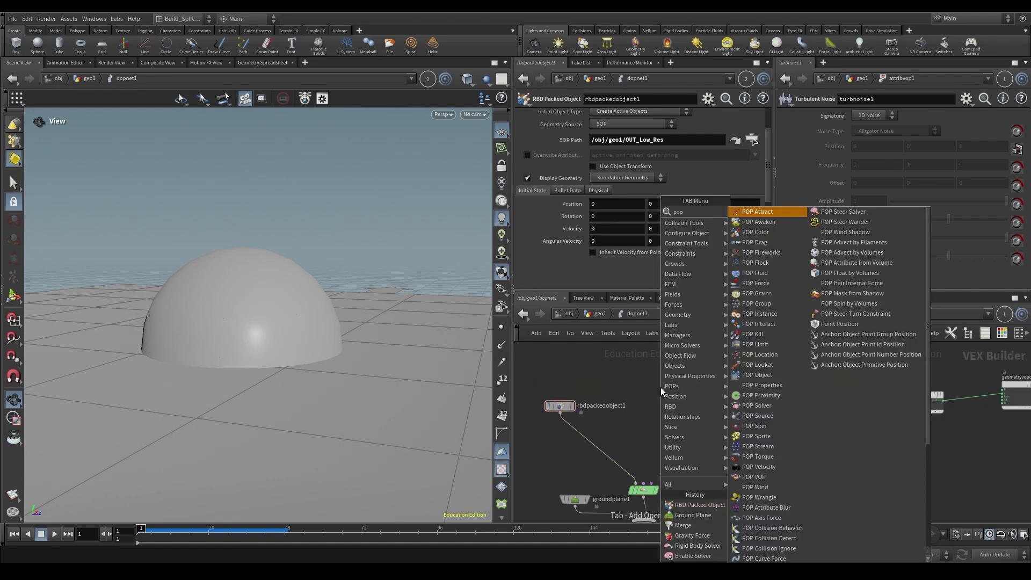
text( vop)
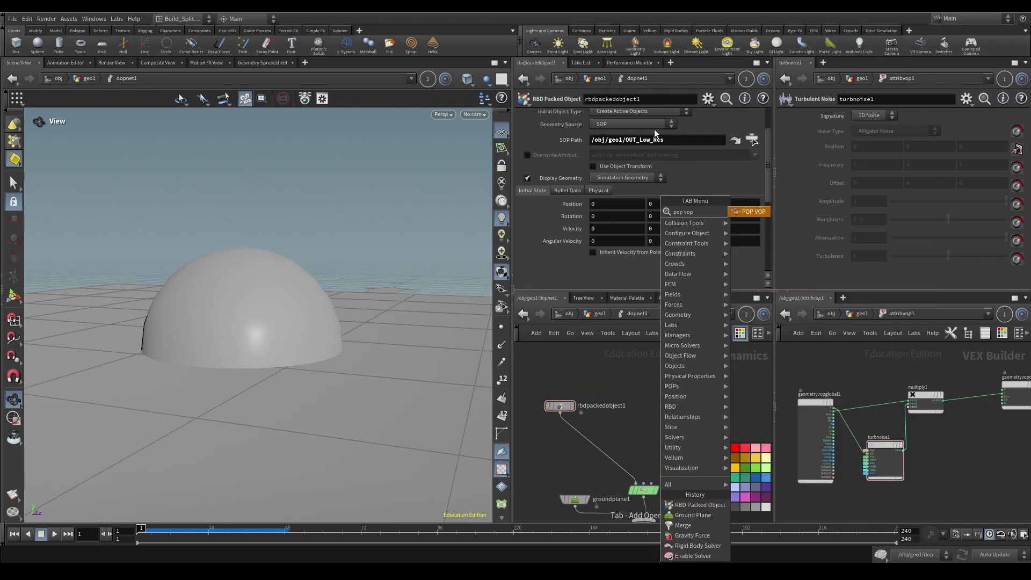
click(759, 216)
click(659, 382)
drag(654, 376, 645, 484)
drag(659, 370, 649, 357)
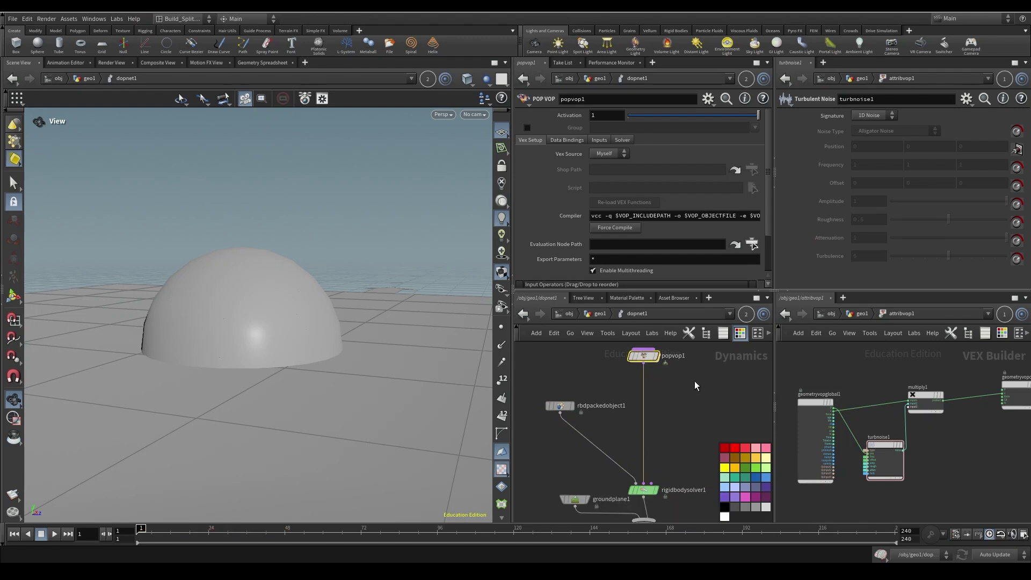
- Go inside the POP VOP and move its global parameters and output nodes further apart
click(560, 406)
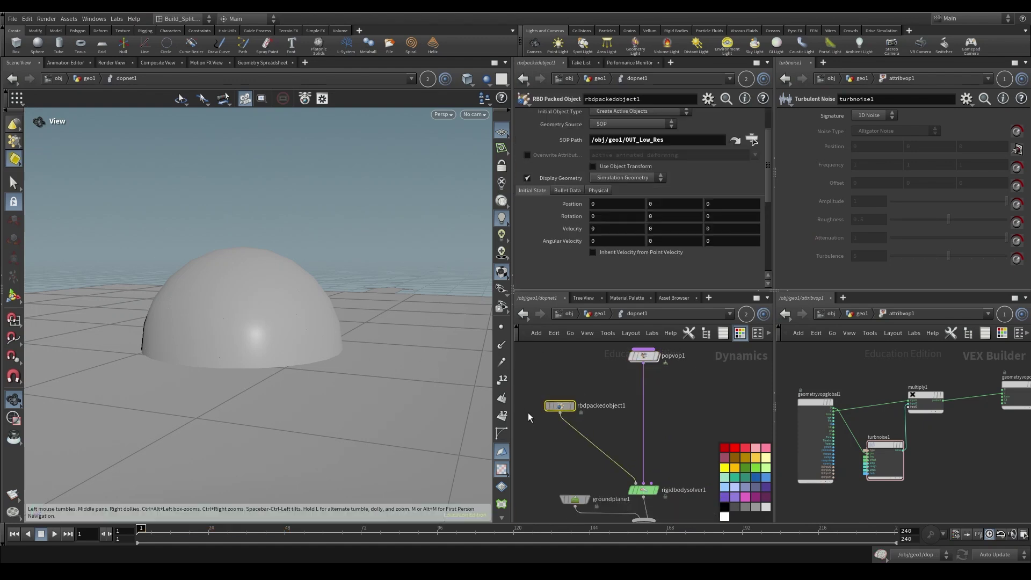
middle_drag(624, 449, 693, 416)
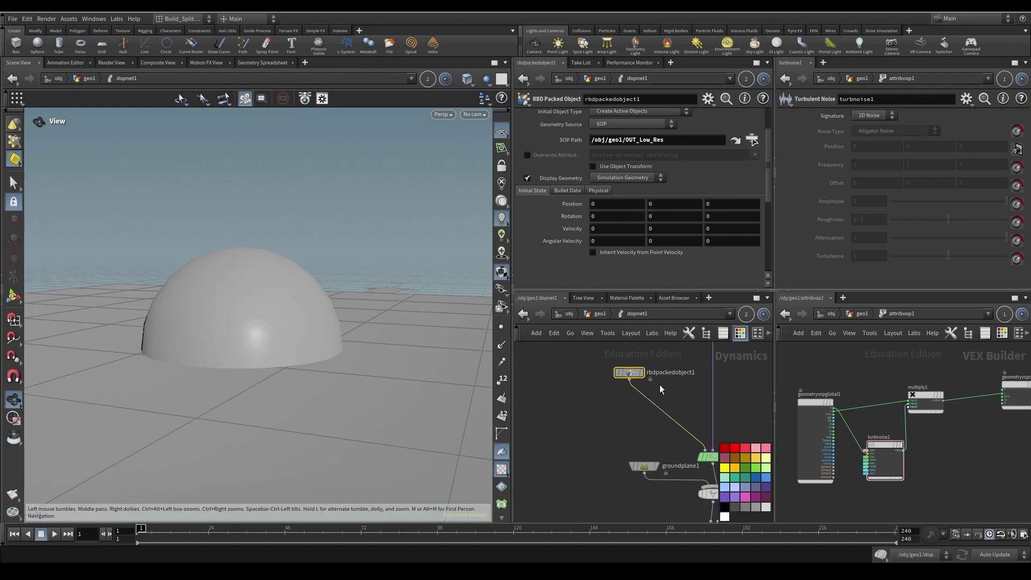
middle_drag(713, 369, 681, 410)
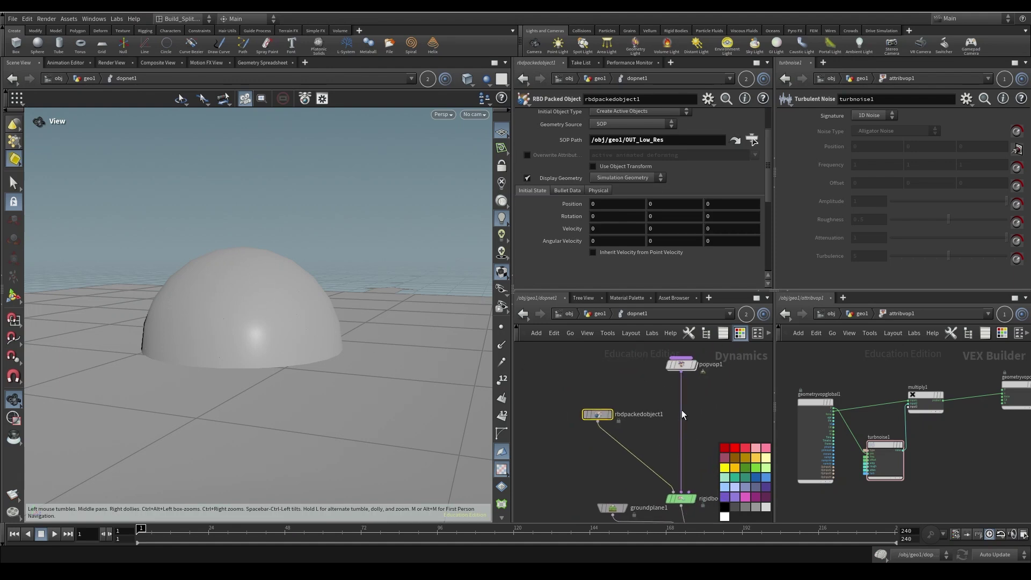
click(689, 365)
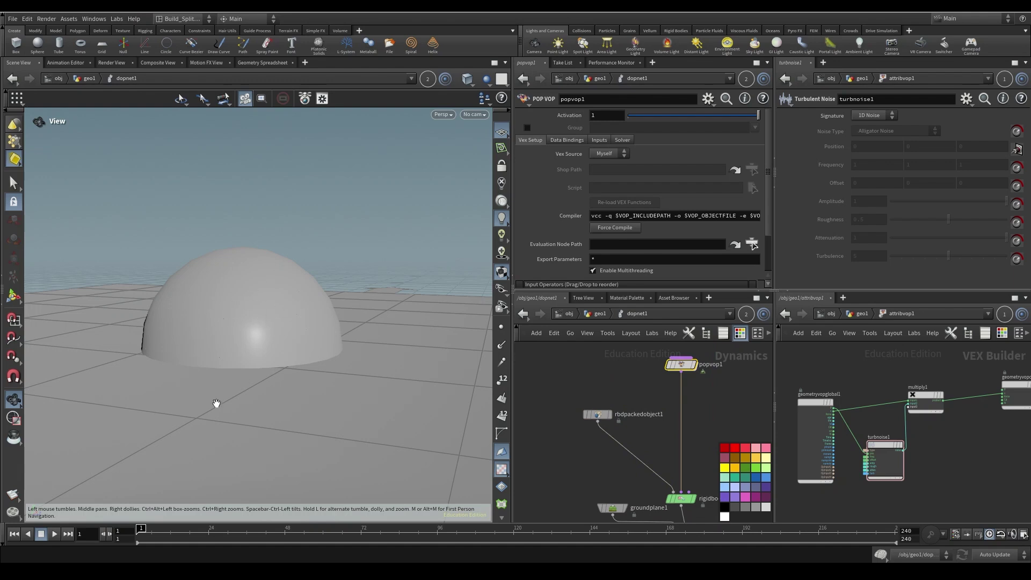
middle_drag(703, 429, 693, 282)
double_click(651, 415)
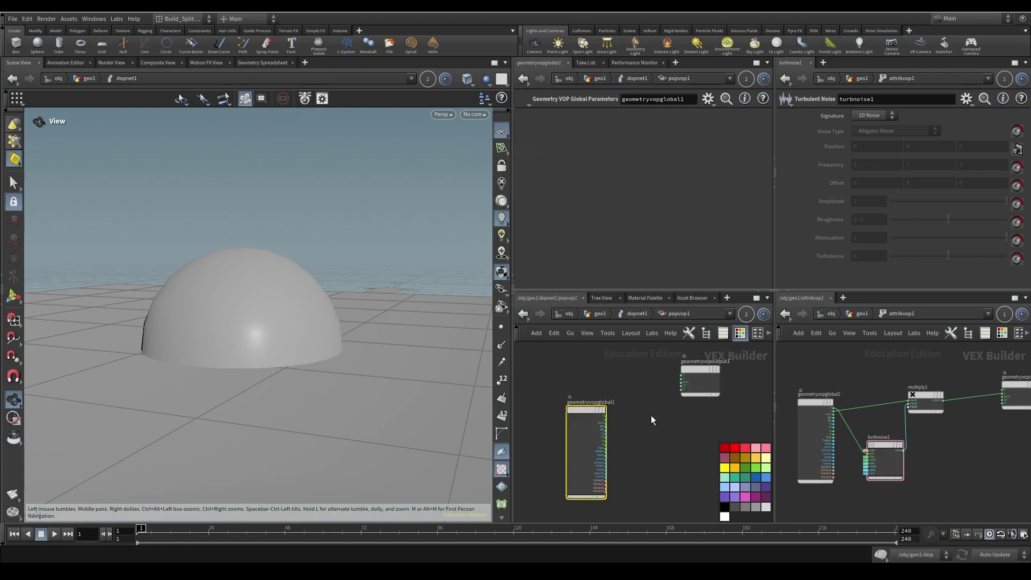
drag(651, 359, 730, 369)
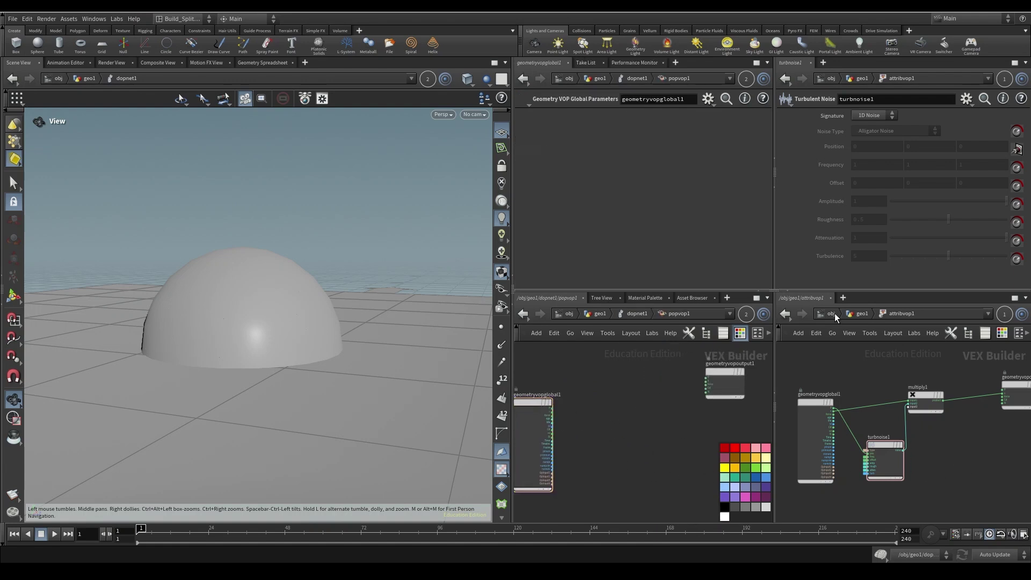
- In the second network view, go up to the geo1 level and select the OUT_Forces null
key(u)
scroll(922, 489, up, 8)
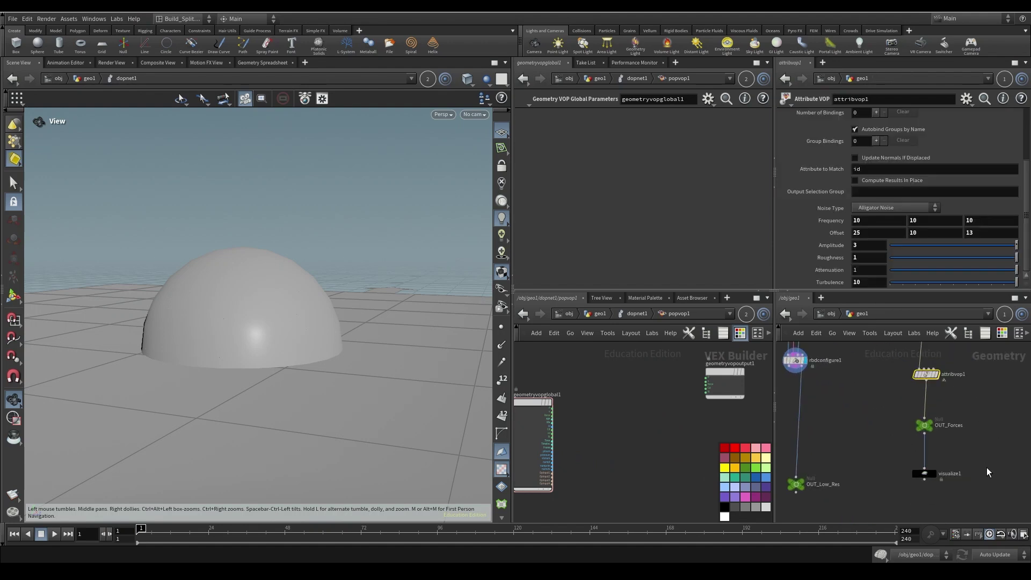
click(917, 420)
middle_drag(540, 426, 644, 397)
drag(644, 397, 553, 375)
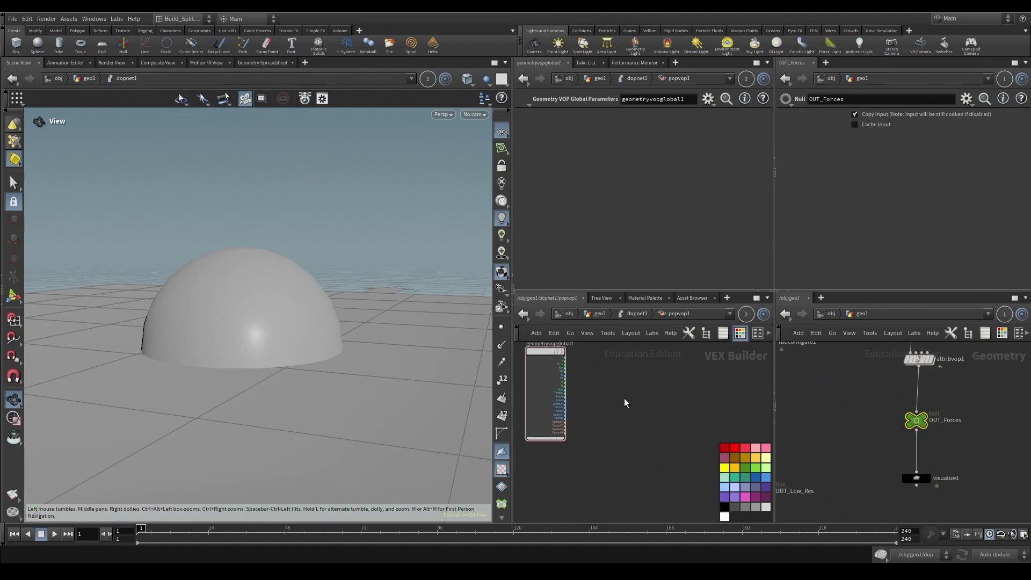
- Examine the OpInput outputs of the global parameters node inside the POP VOP, and return to the DOP network
key(u)
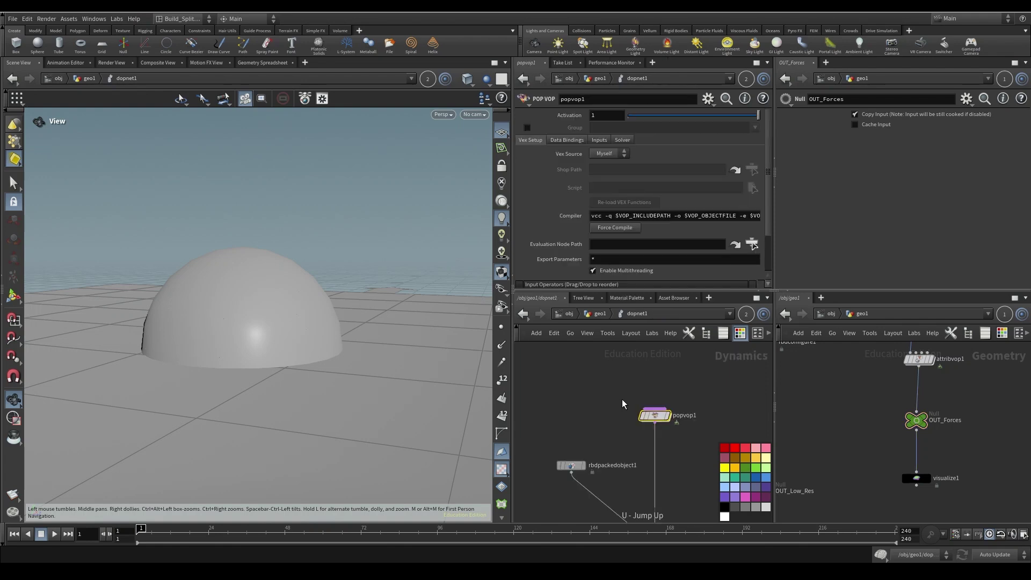
double_click(655, 417)
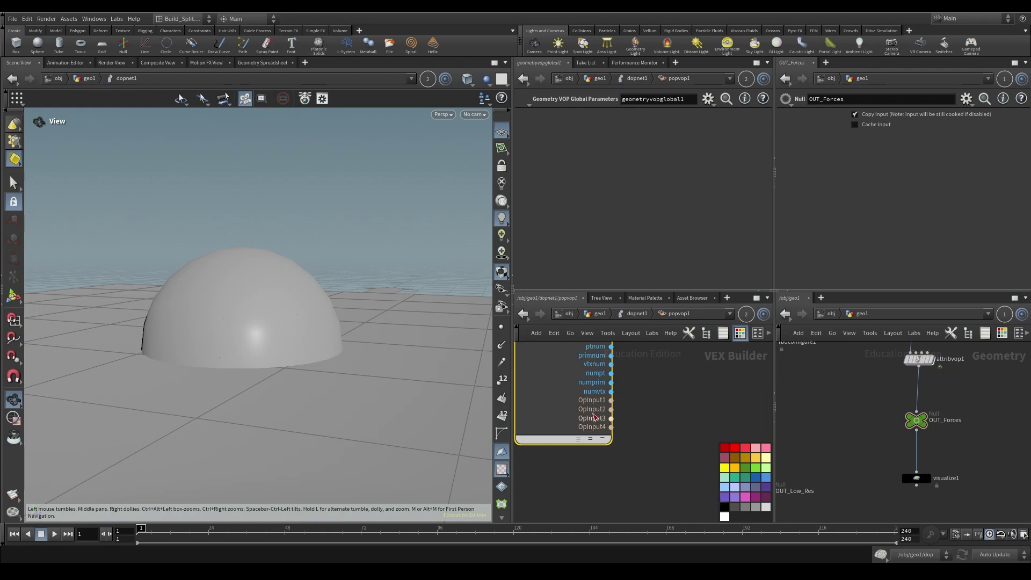
key(u)
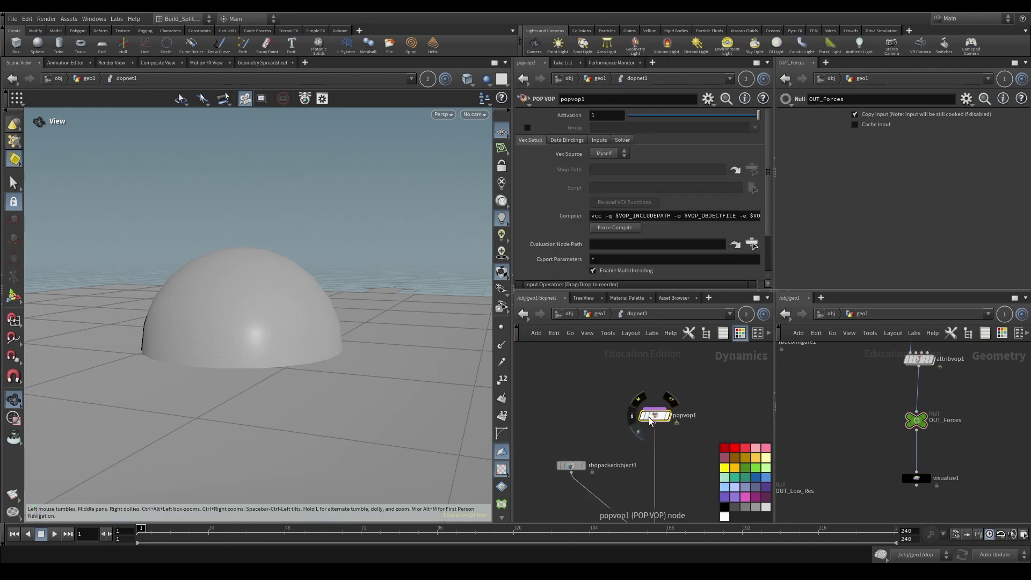
double_click(655, 416)
key(h)
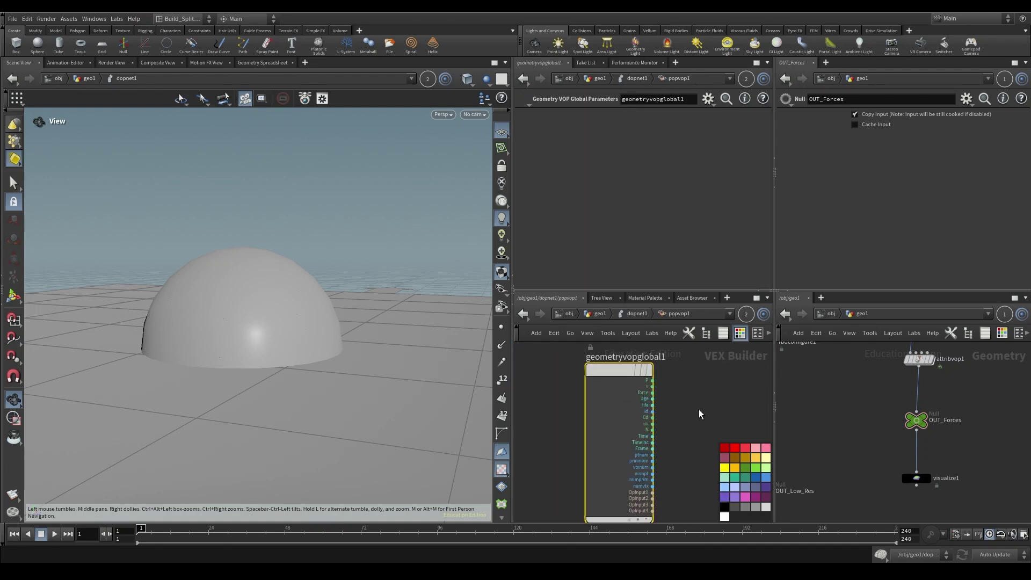
middle_drag(704, 404, 634, 412)
scroll(664, 409, down, 2)
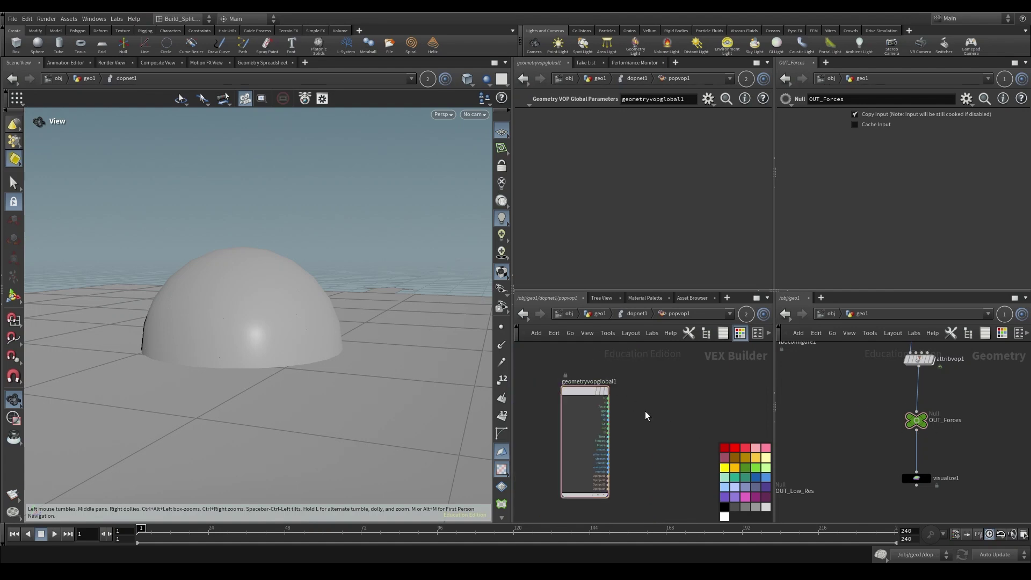
key(u)
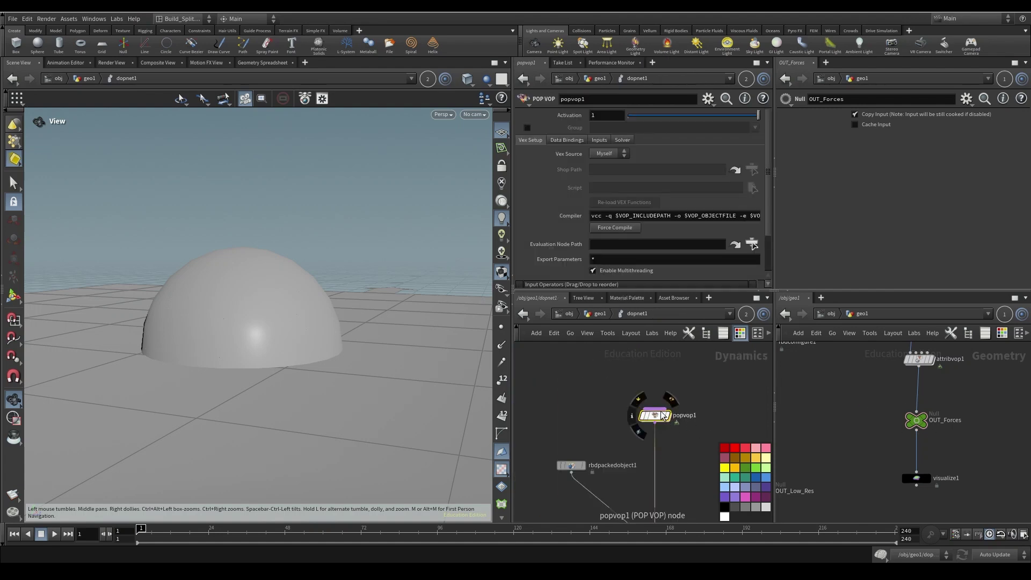
- Set the POP VOP's Input 1 to SOP with the OUT_Forces null as its SOP Path
click(599, 140)
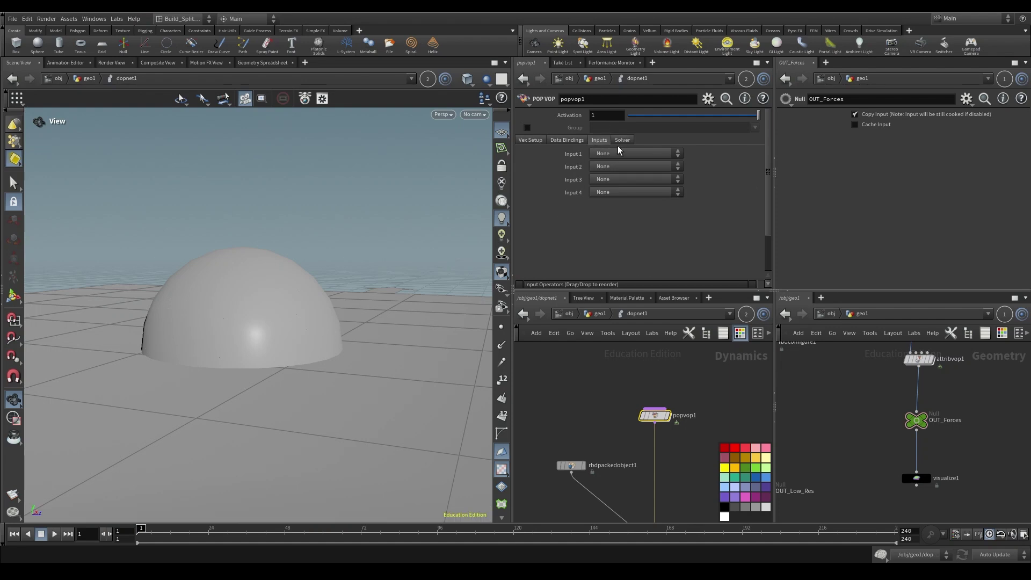
click(609, 154)
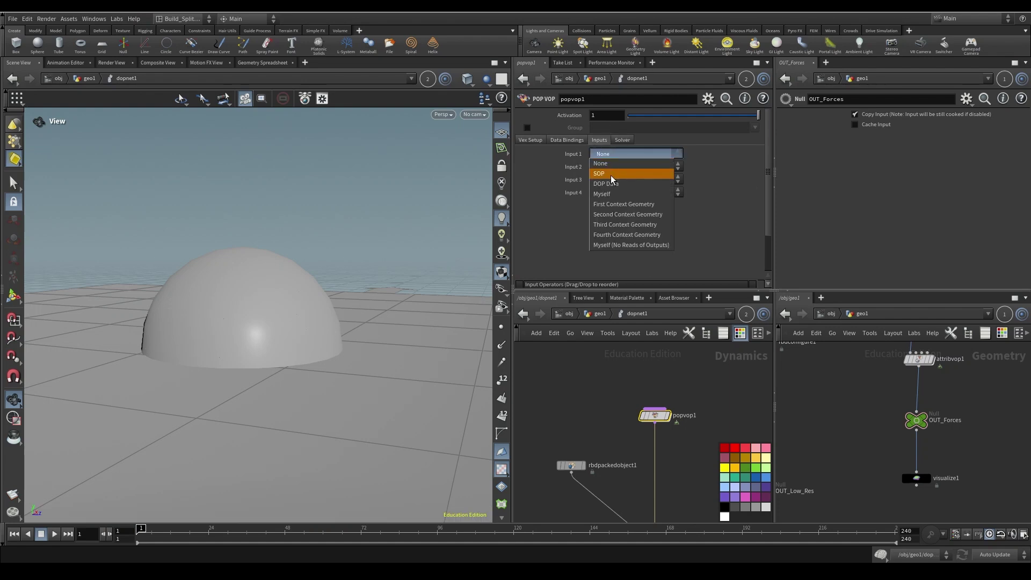
click(610, 174)
drag(917, 420, 623, 170)
click(755, 173)
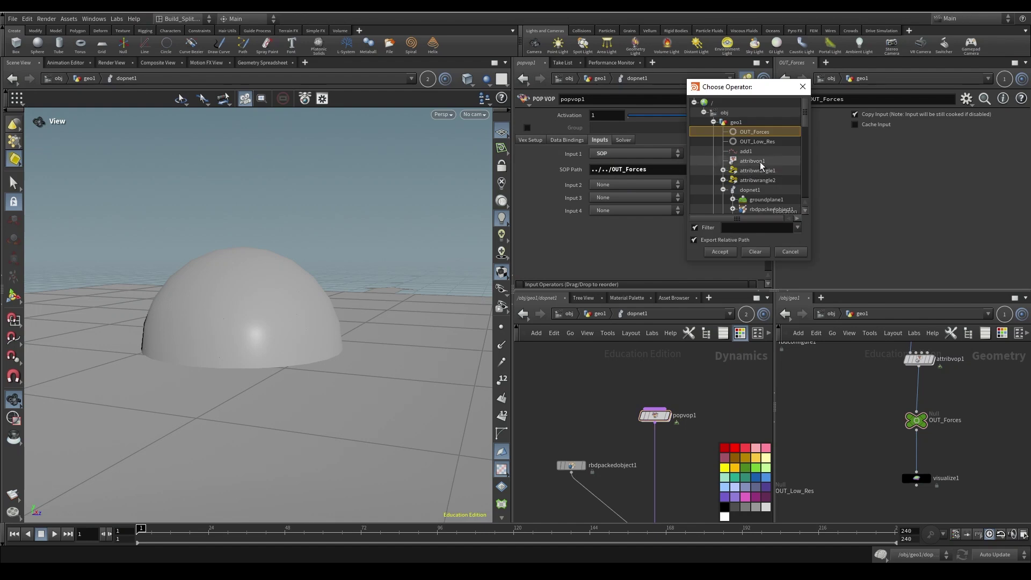
click(802, 86)
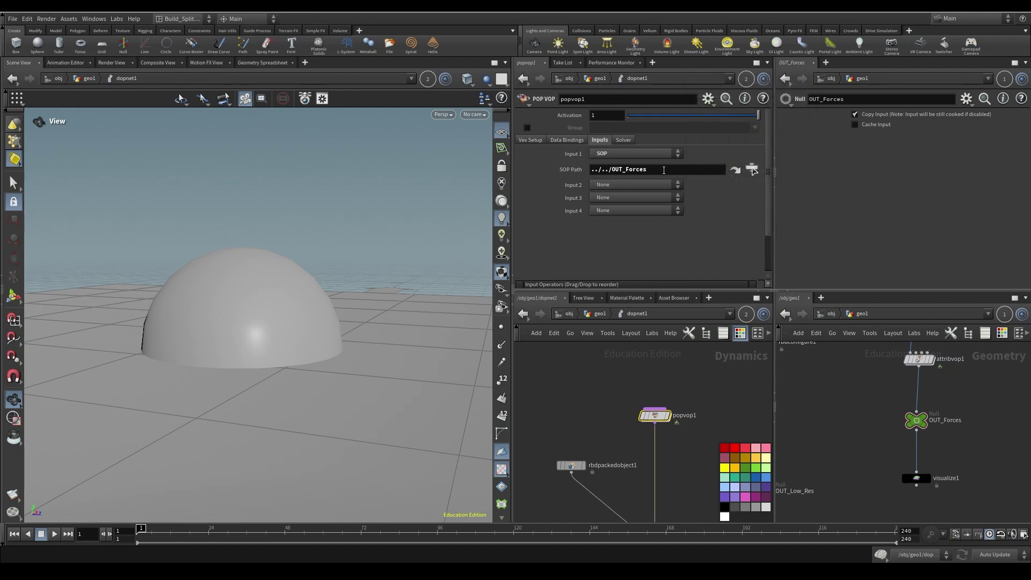
drag(663, 170, 333, 107)
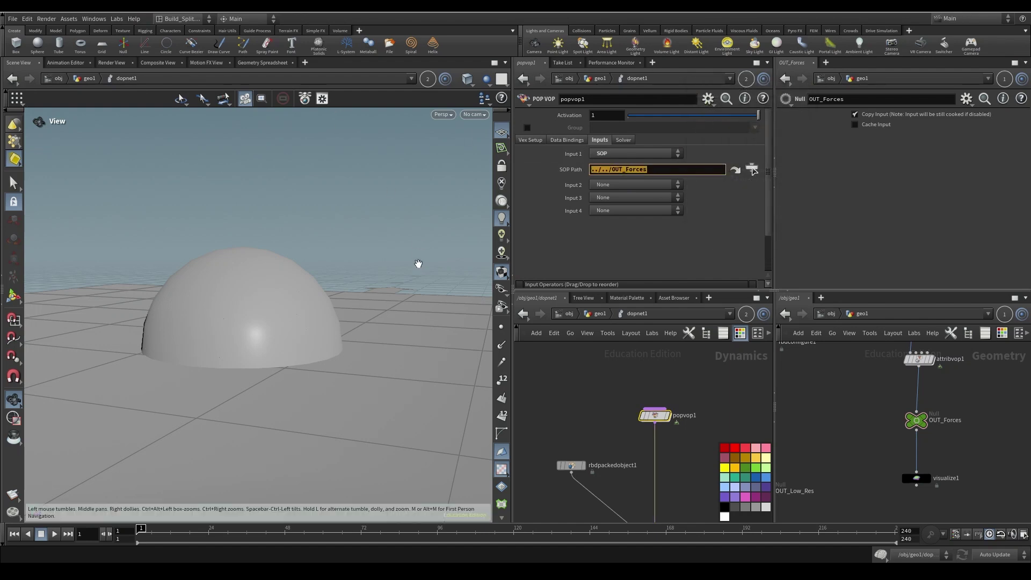
- Go inside the POP VOP and add a Point Cloud Open node beside the global parameters node
double_click(655, 417)
key(Tab)
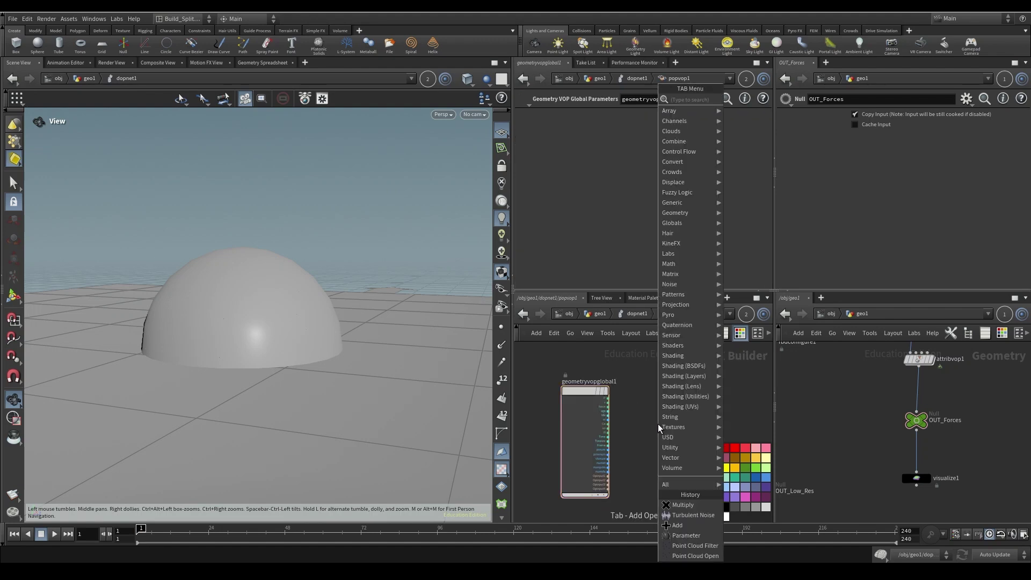
text(pc)
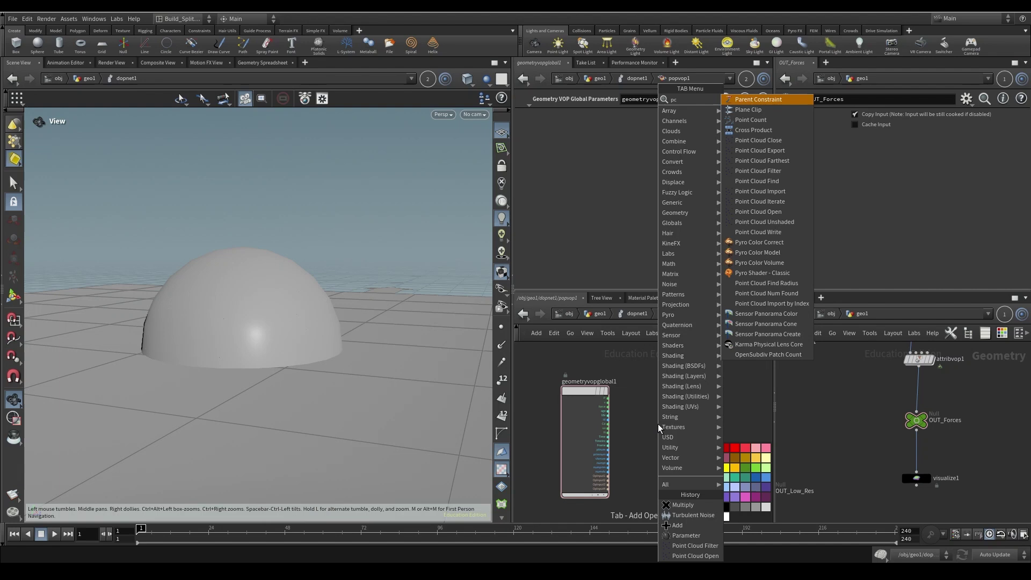
text( open)
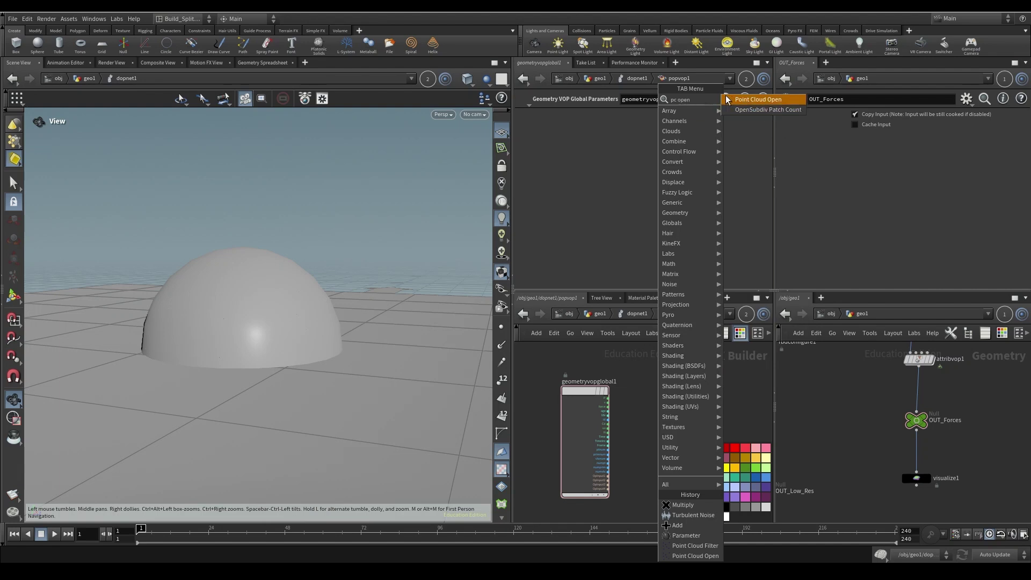
click(759, 106)
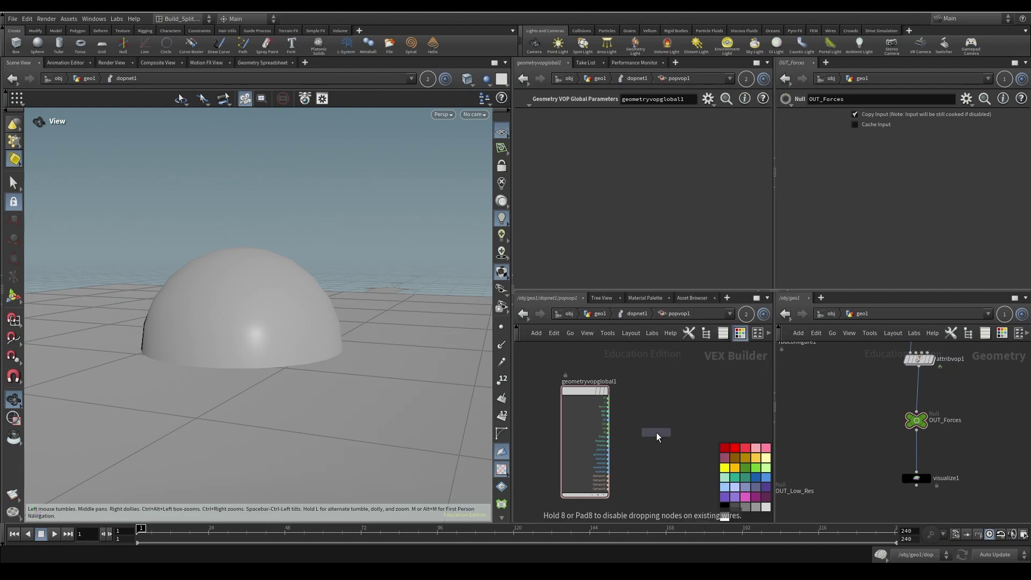
click(673, 401)
- Wire the global parameters' P and OpInput1 outputs into the Point Cloud Open node's P and file inputs
scroll(644, 395, up, 2)
drag(630, 390, 666, 462)
scroll(629, 470, up, 1)
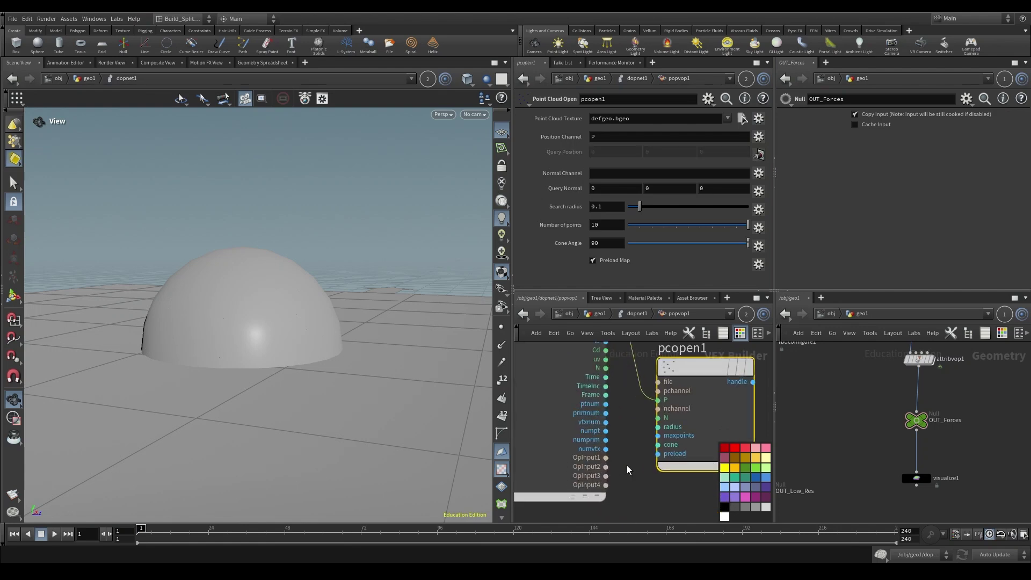
click(606, 457)
click(650, 418)
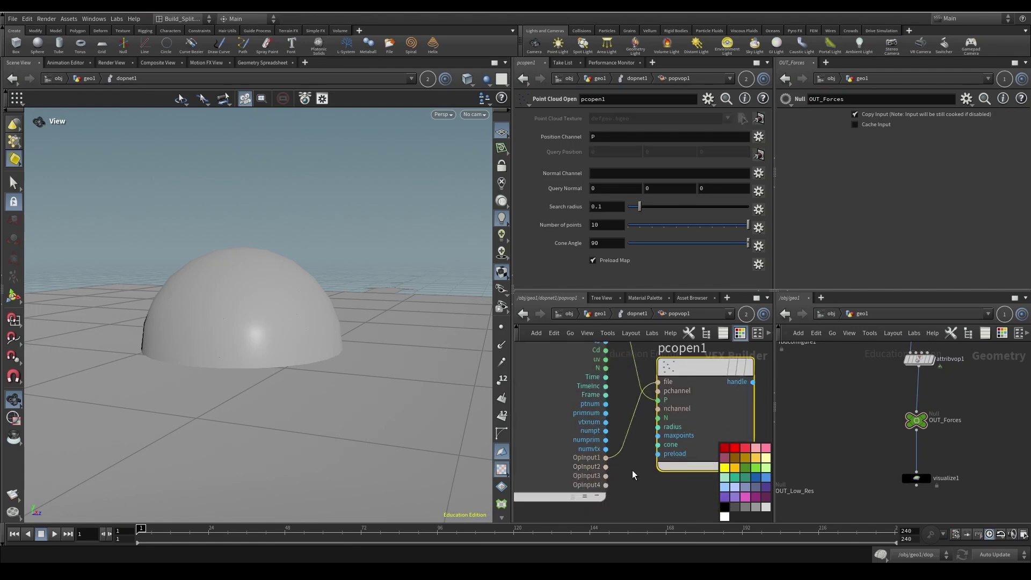
middle_drag(679, 406, 617, 439)
drag(629, 406, 686, 428)
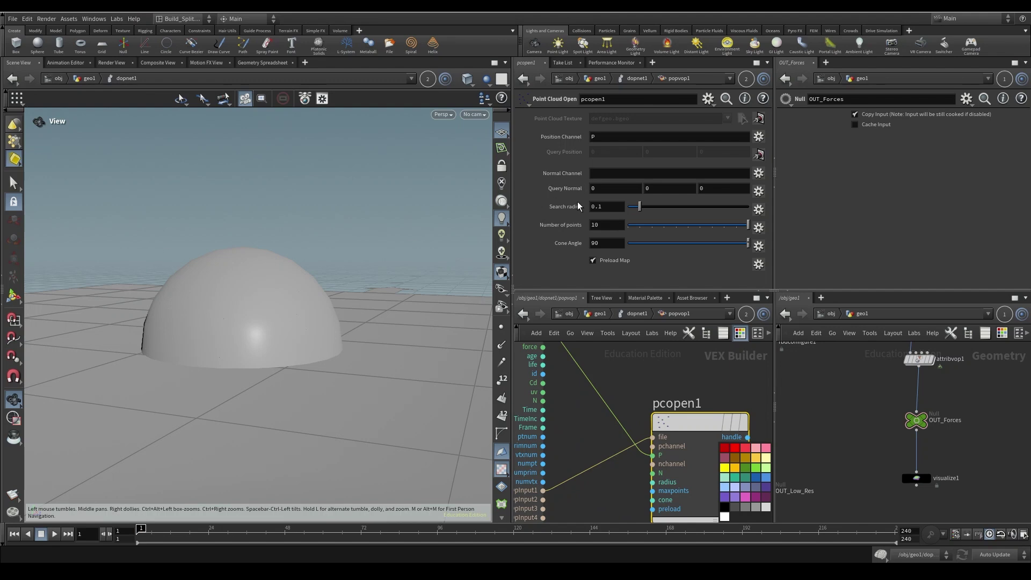
scroll(676, 384, down, 3)
middle_drag(746, 393, 690, 391)
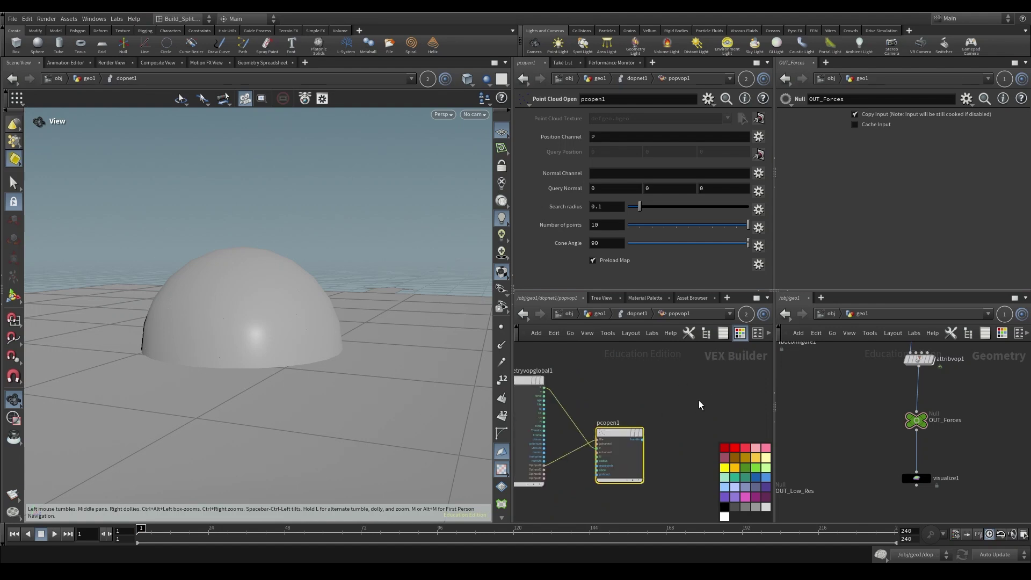
middle_drag(693, 429, 713, 421)
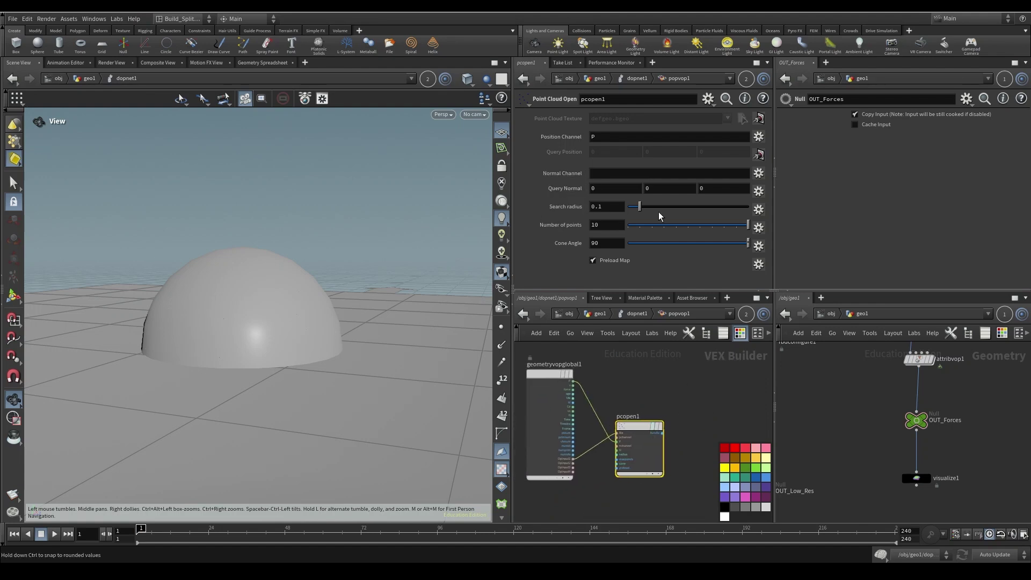
- Promote the Search radius and Number of points parameters of the Point Cloud Open node
click(759, 209)
click(766, 212)
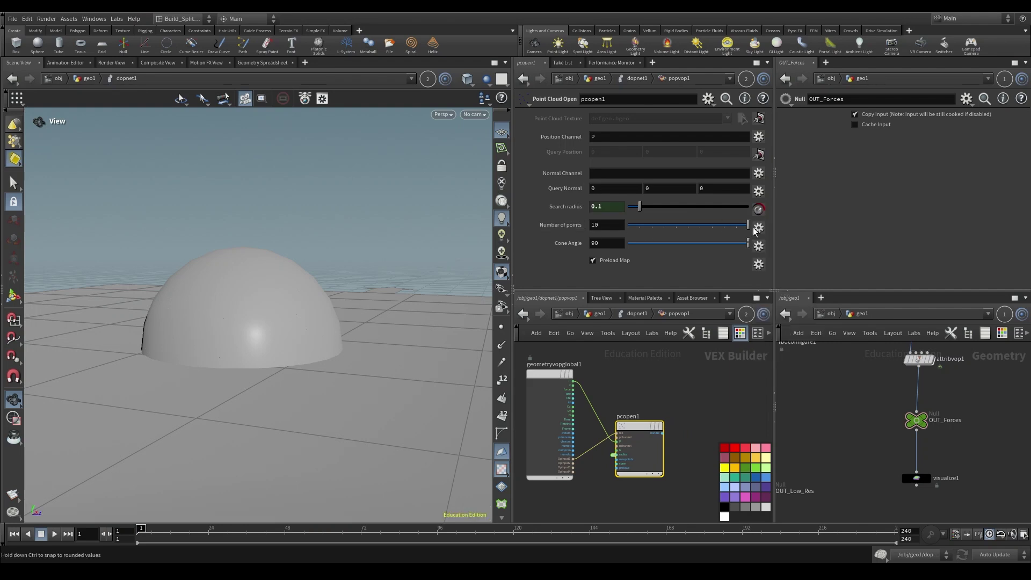
click(759, 227)
click(766, 231)
- Add a Point Cloud Filter node and feed it the Point Cloud Open node's handle
middle_drag(728, 412, 675, 410)
key(Tab)
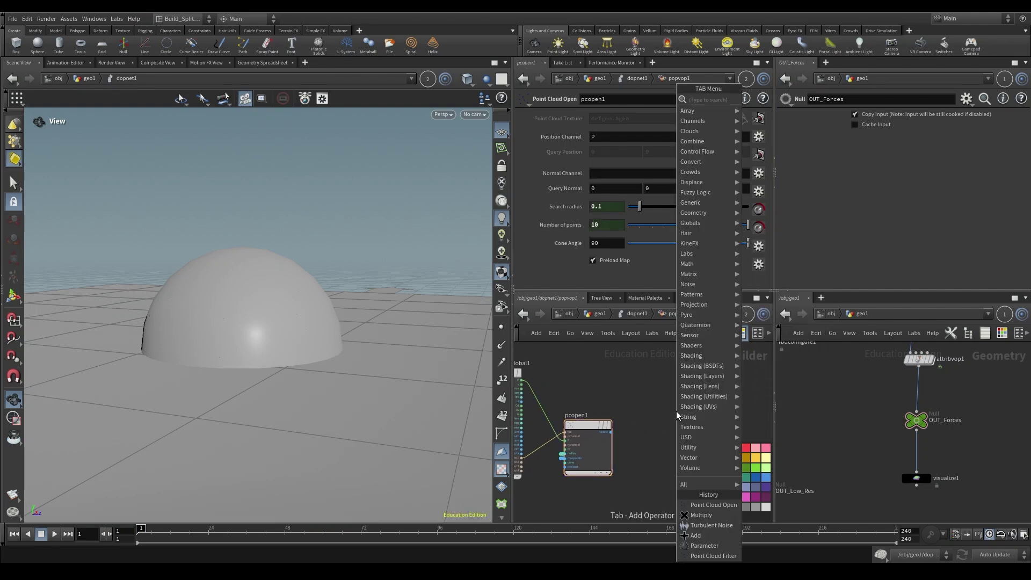
key(Escape)
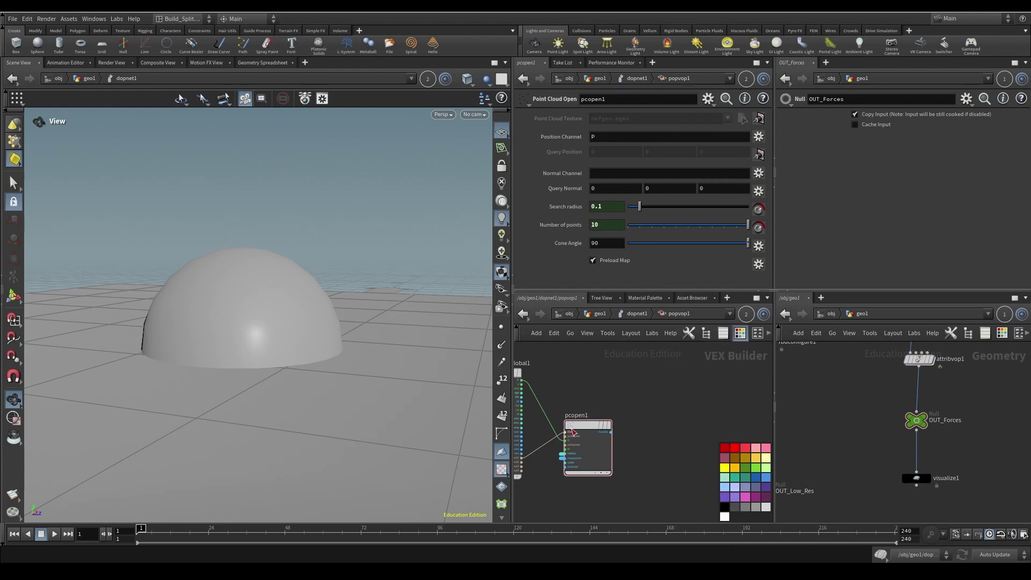
key(Tab)
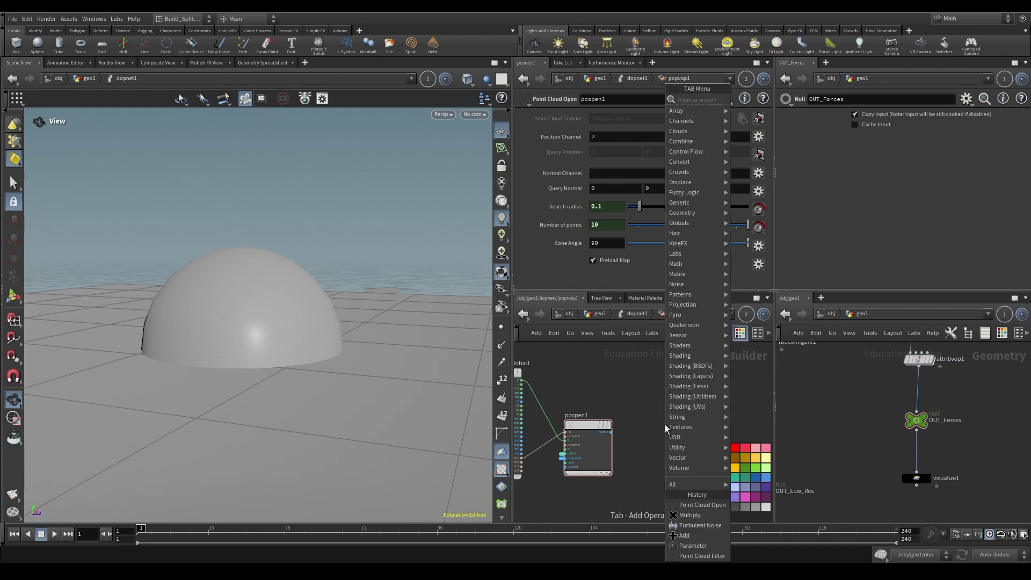
text(pc fi)
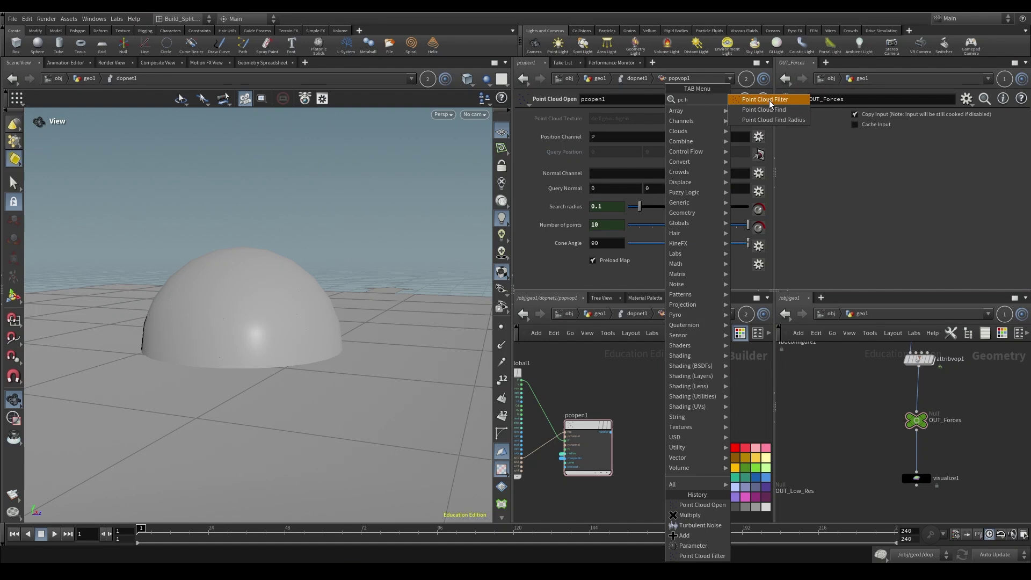
click(768, 100)
click(638, 437)
scroll(638, 436, up, 3)
drag(582, 428, 697, 420)
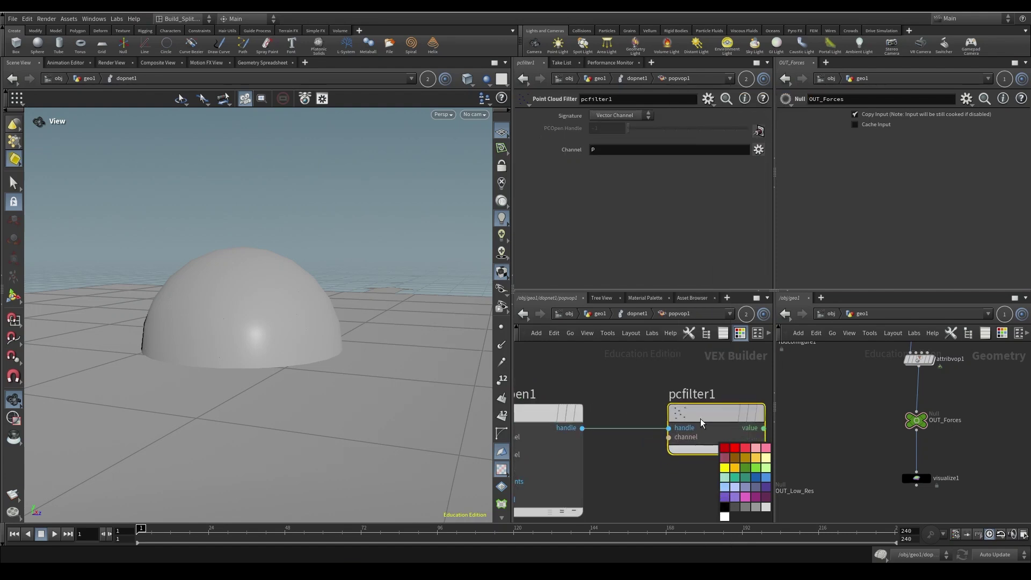
- Check the point attributes of the OUT_Forces null and set the Point Cloud Filter's Channel to v
click(608, 151)
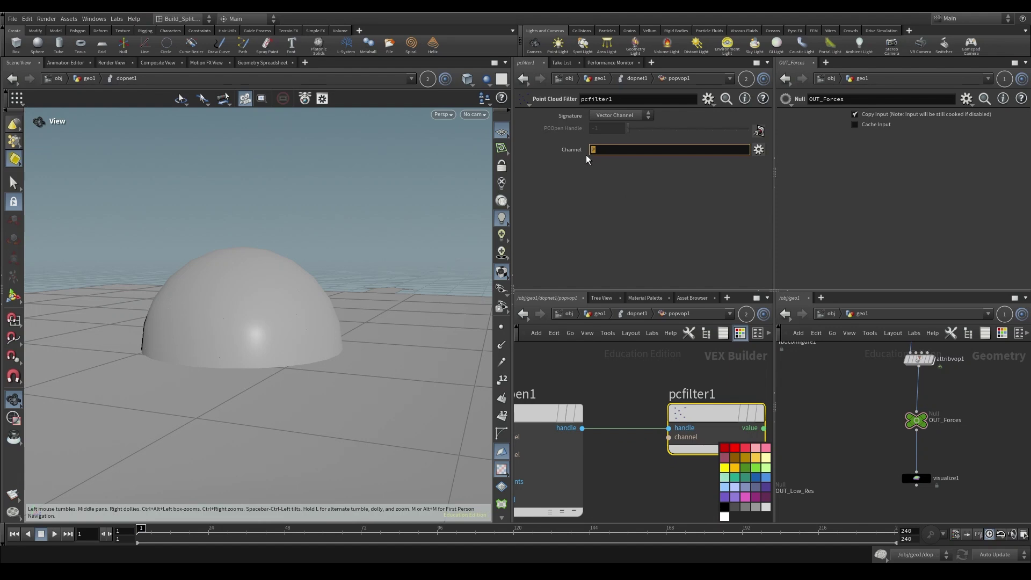
middle_click(903, 421)
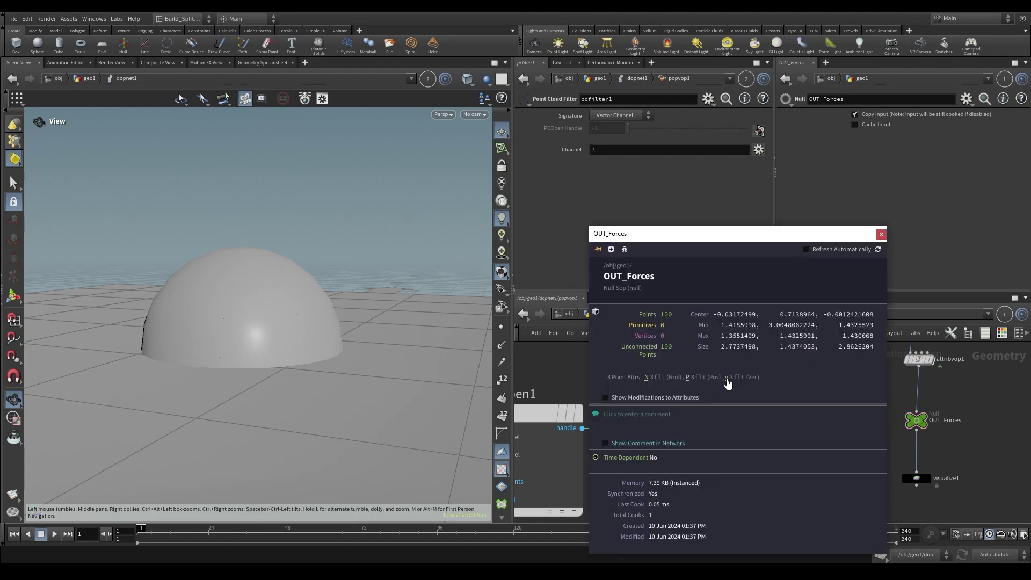
click(881, 234)
drag(598, 149, 482, 198)
text(v)
key(Return)
- Create an Add node that sums the Point Cloud Filter's value with the global parameters' v
click(623, 389)
scroll(642, 375, down, 4)
middle_drag(643, 375, 650, 417)
key(Tab)
text(a)
key(Escape)
click(755, 408)
scroll(548, 341, up, 3)
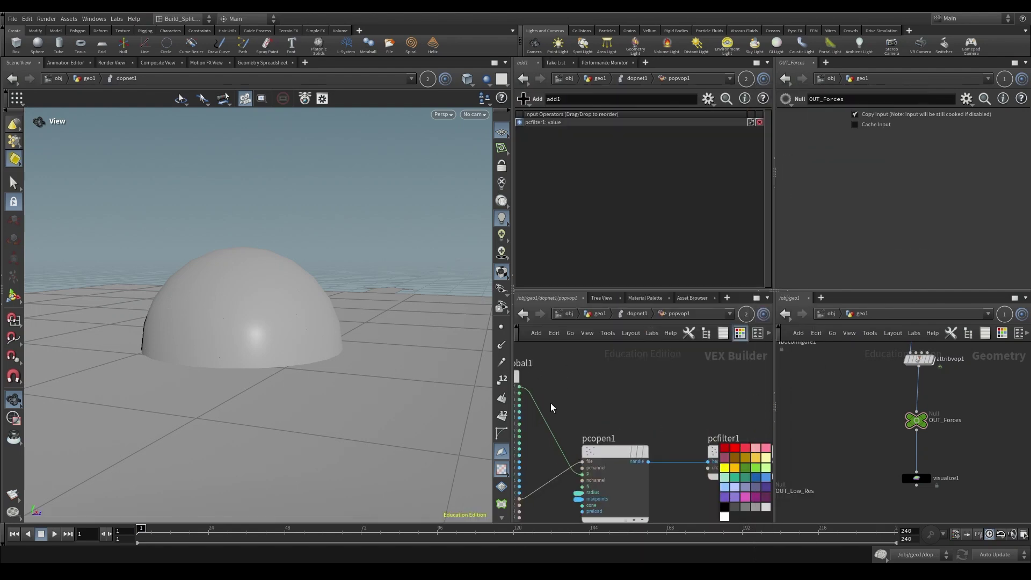
click(562, 396)
middle_drag(693, 408, 522, 389)
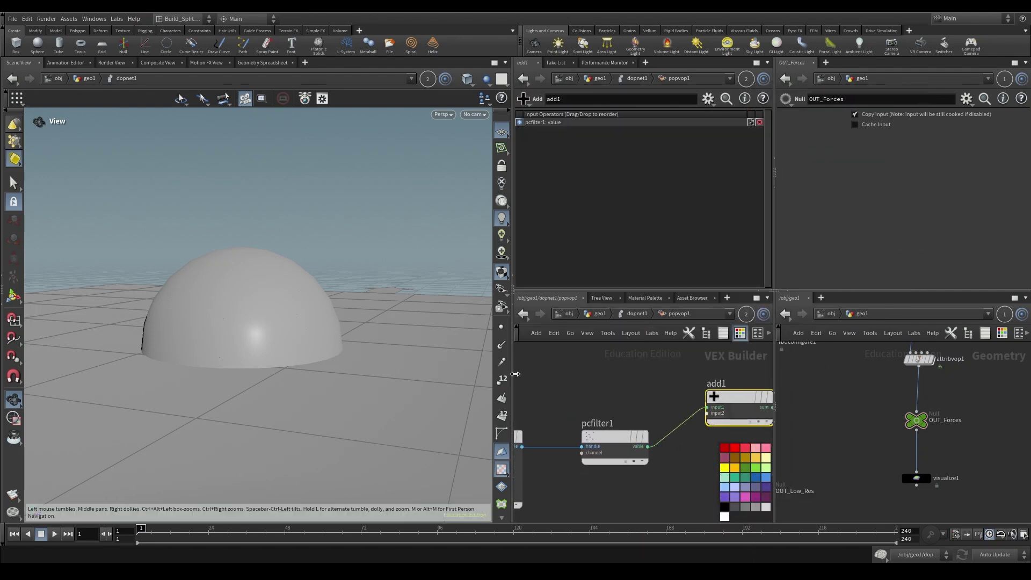
click(705, 415)
- Connect the Add node's sum to the output node's v, tidy the node layout, and return to the DOP network
middle_drag(667, 451, 491, 465)
drag(682, 394, 743, 421)
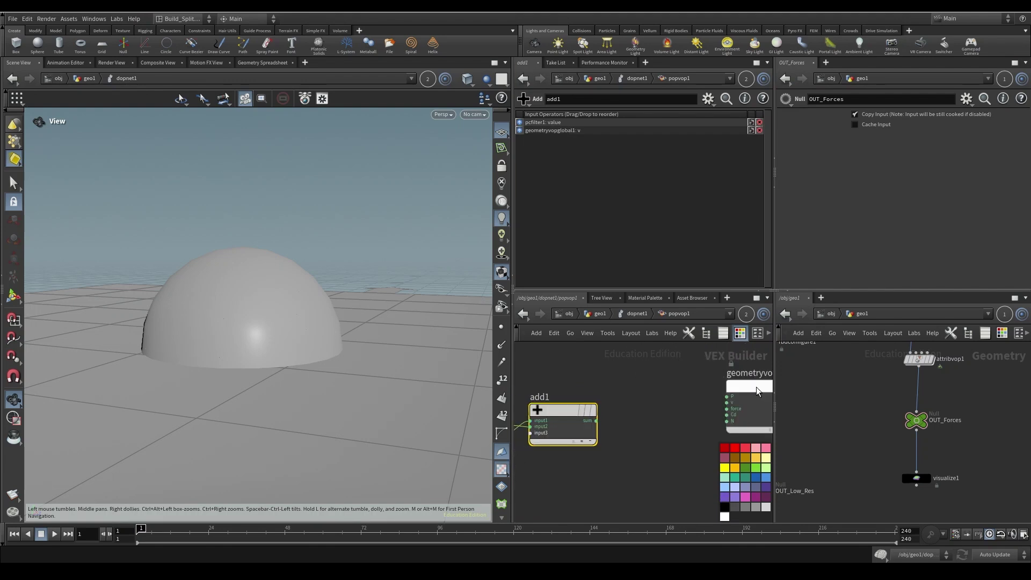
click(597, 421)
click(726, 403)
middle_drag(656, 475, 755, 476)
drag(669, 413, 668, 393)
middle_drag(639, 461, 720, 452)
scroll(617, 438, down, 1)
middle_drag(518, 416, 690, 403)
middle_drag(734, 370, 530, 370)
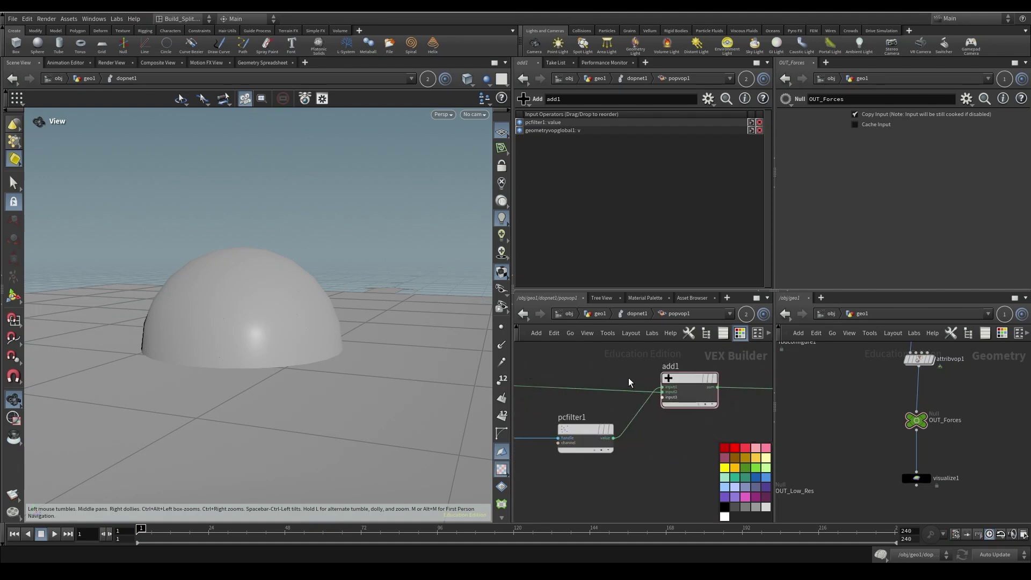
middle_drag(691, 424, 501, 467)
drag(667, 424, 692, 410)
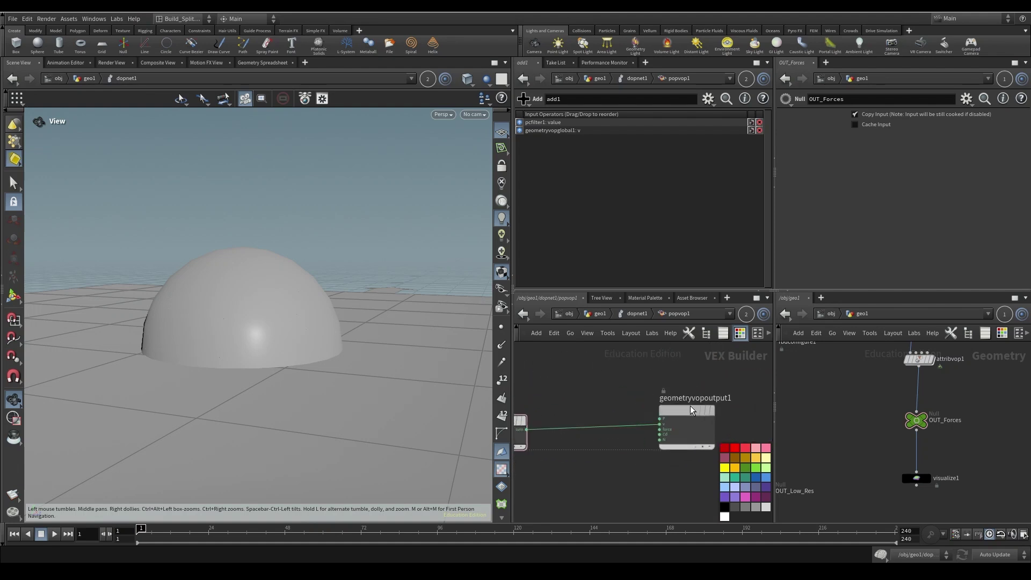
key(u)
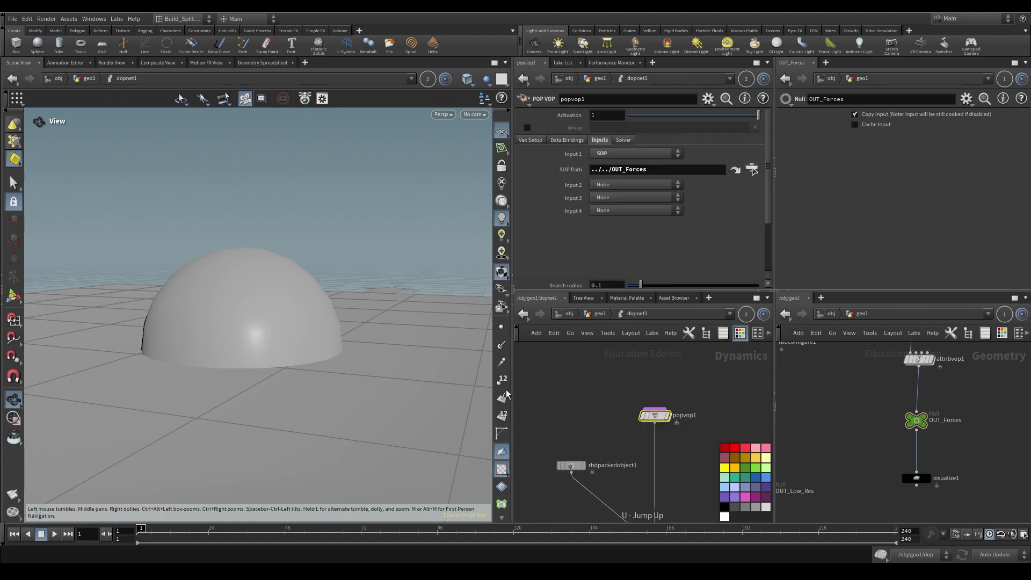
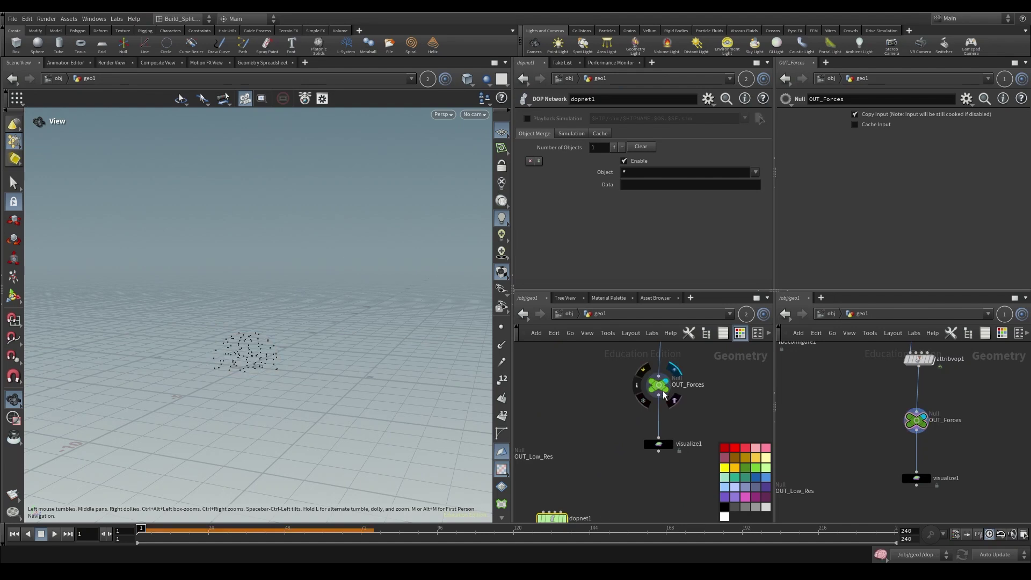
- Show point markers in the viewport to view the OUT_Forces points up close
right_drag(303, 335, 339, 285)
click(501, 326)
drag(344, 322, 373, 305)
- Set the viewport background's Color Scheme to Dark Grey and look over the force points
key(d)
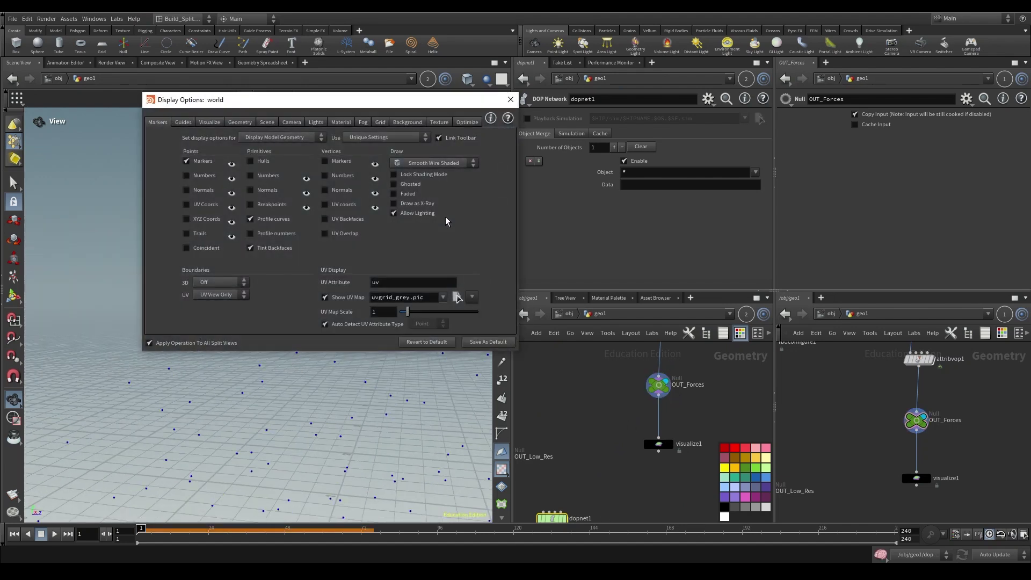
click(407, 122)
click(236, 139)
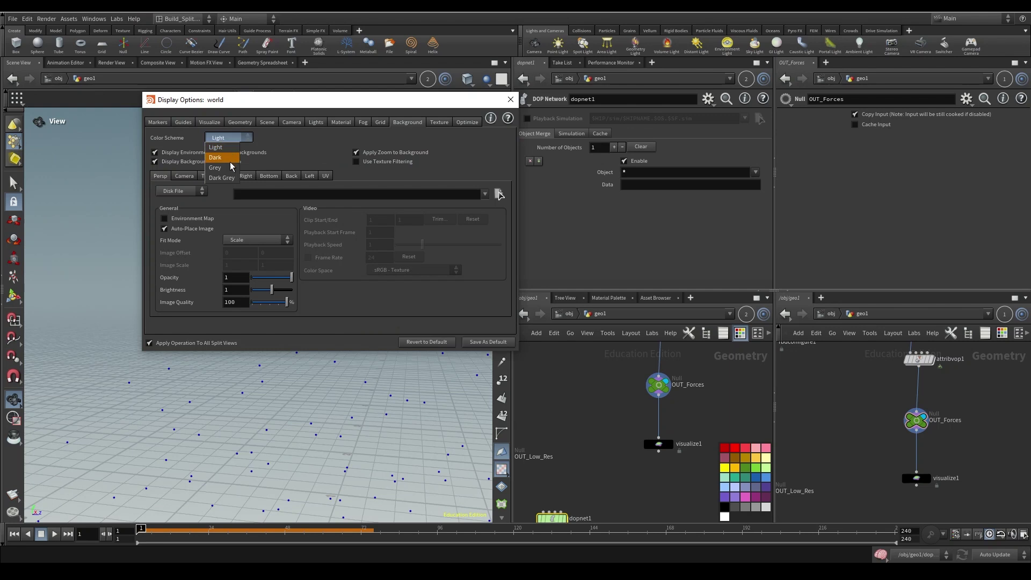
click(226, 166)
click(228, 138)
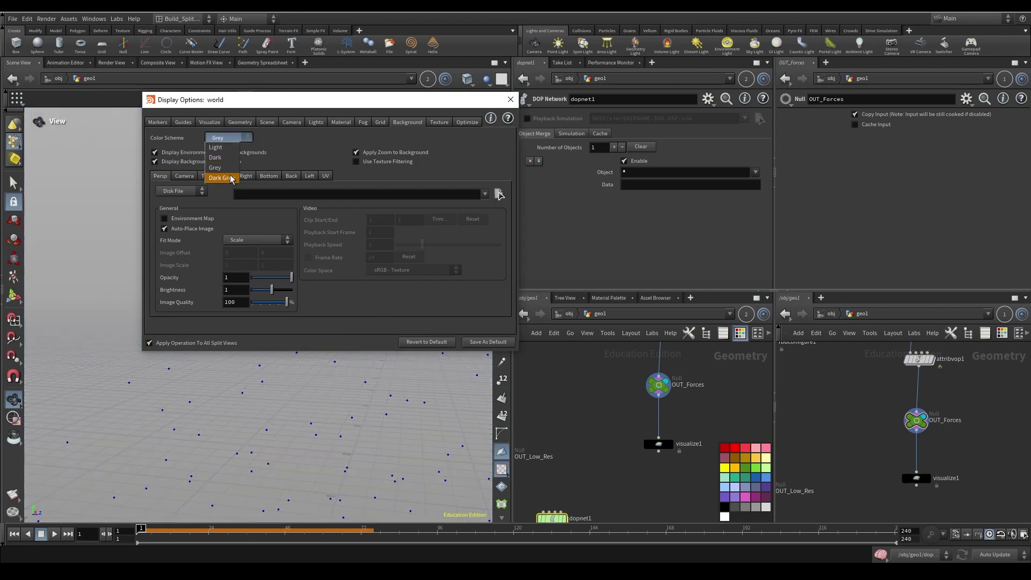
click(219, 175)
click(511, 100)
drag(334, 344, 292, 352)
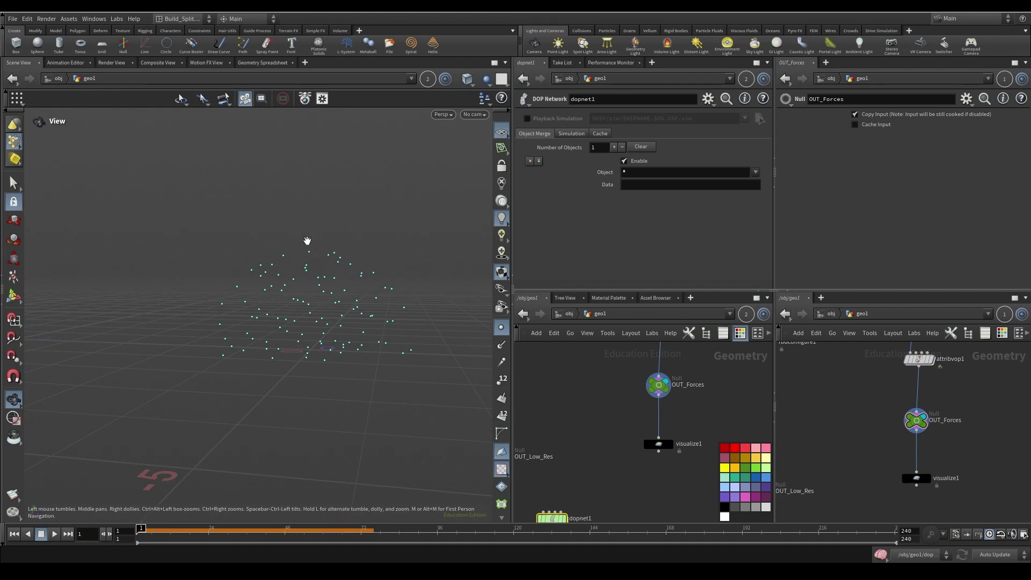
mouse_move(308, 258)
mouse_down()
mouse_move(315, 314)
mouse_move(281, 276)
mouse_move(301, 257)
mouse_up()
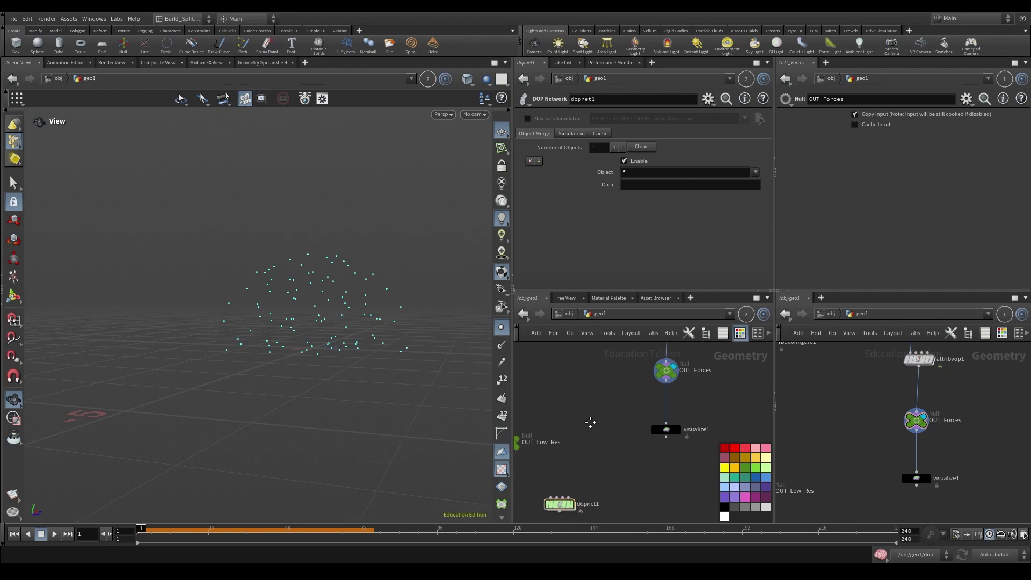
- Hide the point markers inside the dopnet1 network, then play the simulation and rewind it to the first frame
double_click(587, 433)
click(499, 332)
drag(311, 250, 340, 301)
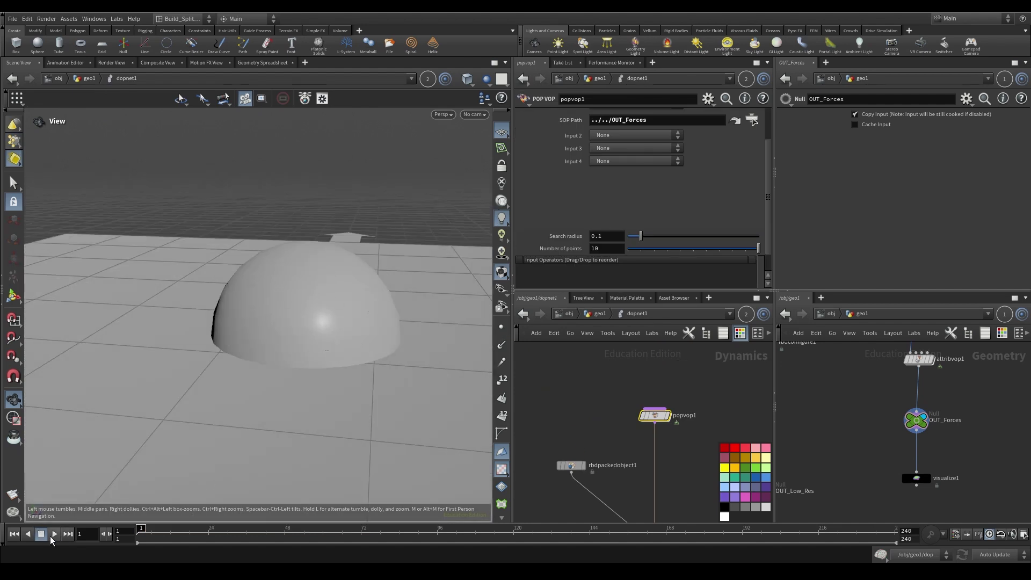
click(51, 535)
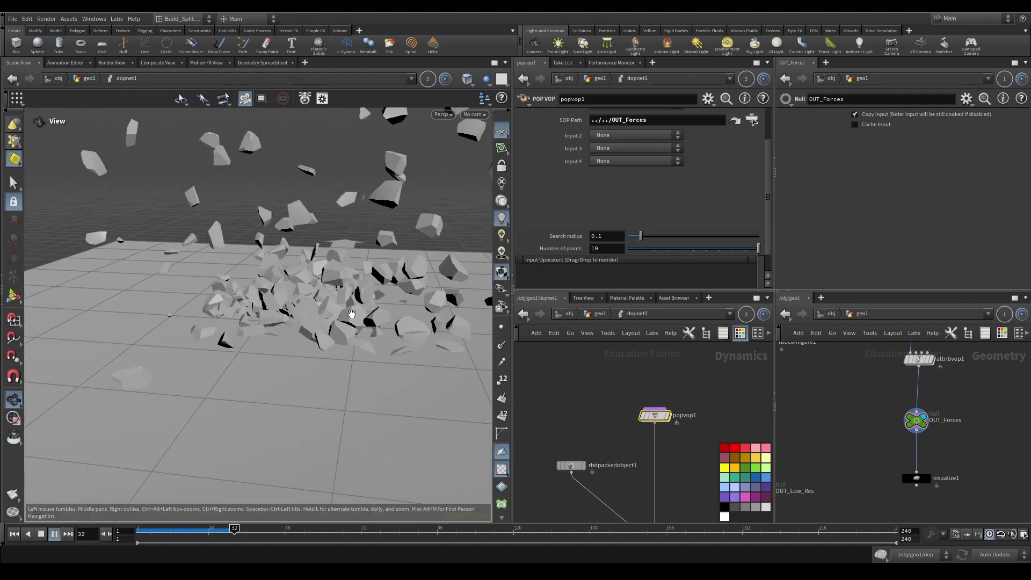
click(14, 534)
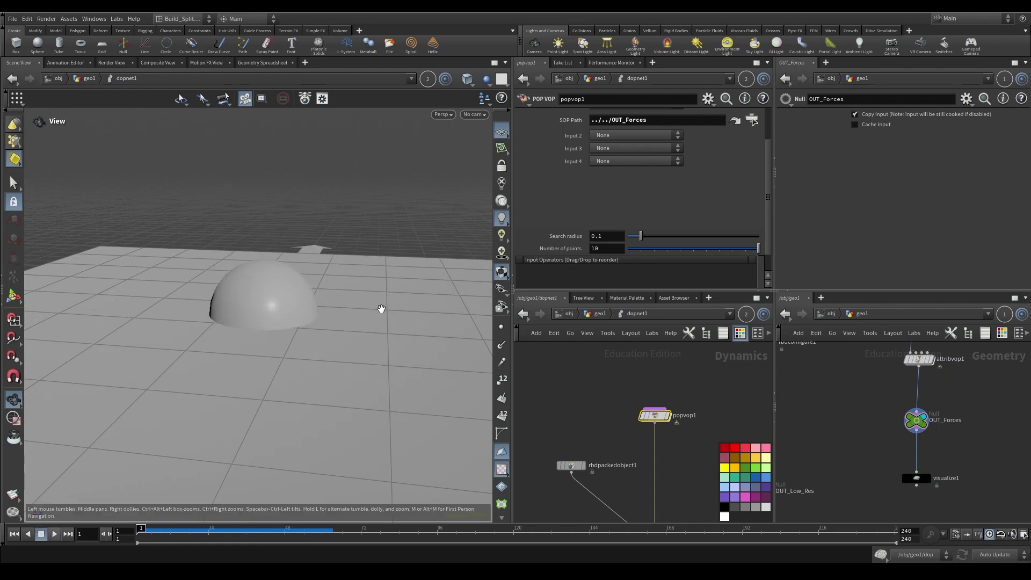
- Set the POP VOP's promoted Search radius to 10
double_click(653, 415)
key(u)
drag(609, 236, 414, 235)
text(10)
key(Return)
drag(362, 285, 319, 335)
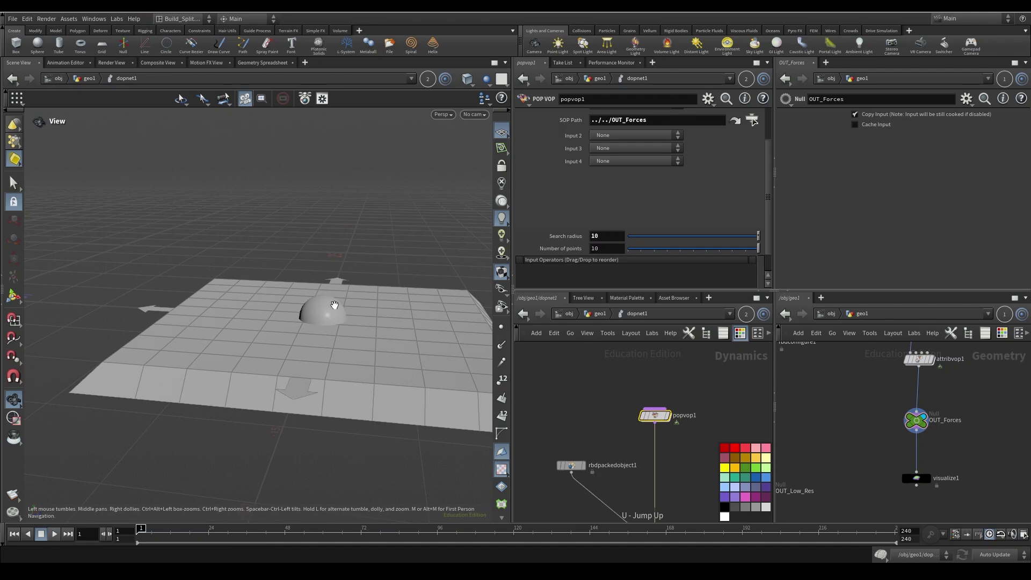
scroll(335, 305, up, 3)
- Set the POP VOP's Search radius to 2 and play the simulation
drag(607, 236, 432, 233)
text(2)
key(Return)
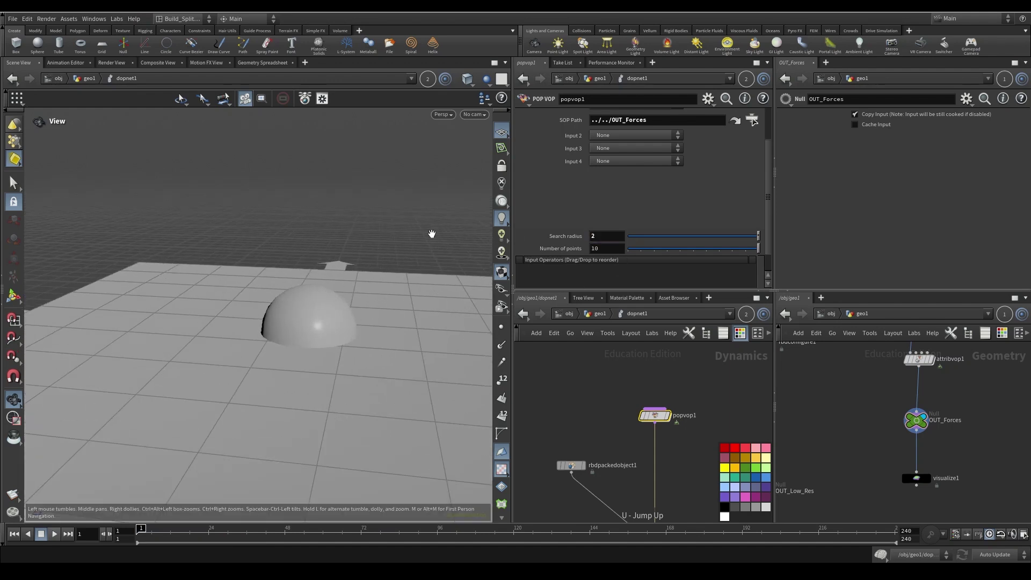
click(54, 533)
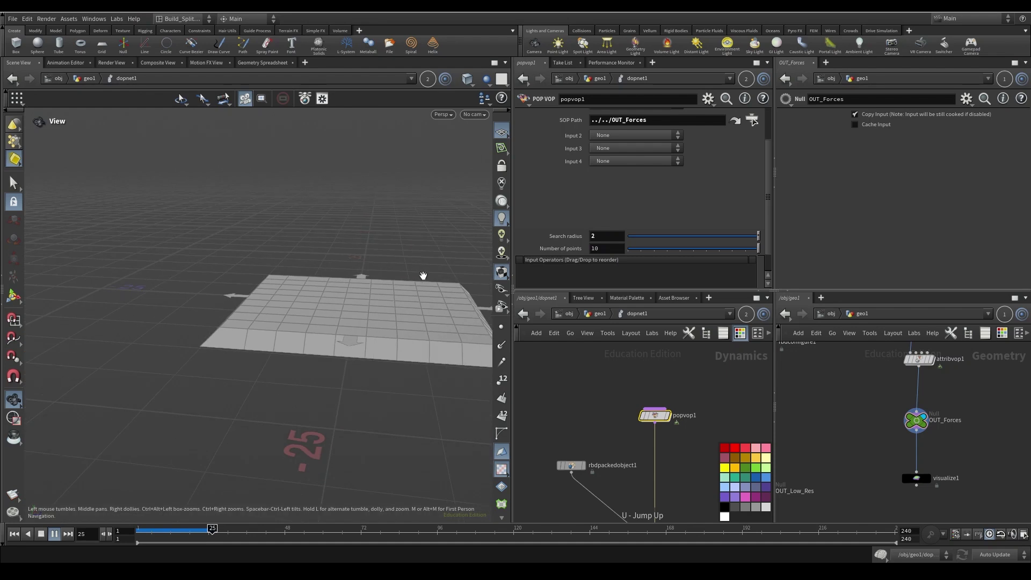
- Rewind the simulation to the first frame and switch the viewport to the Front view, framing the hemisphere and ground
drag(425, 249, 369, 311)
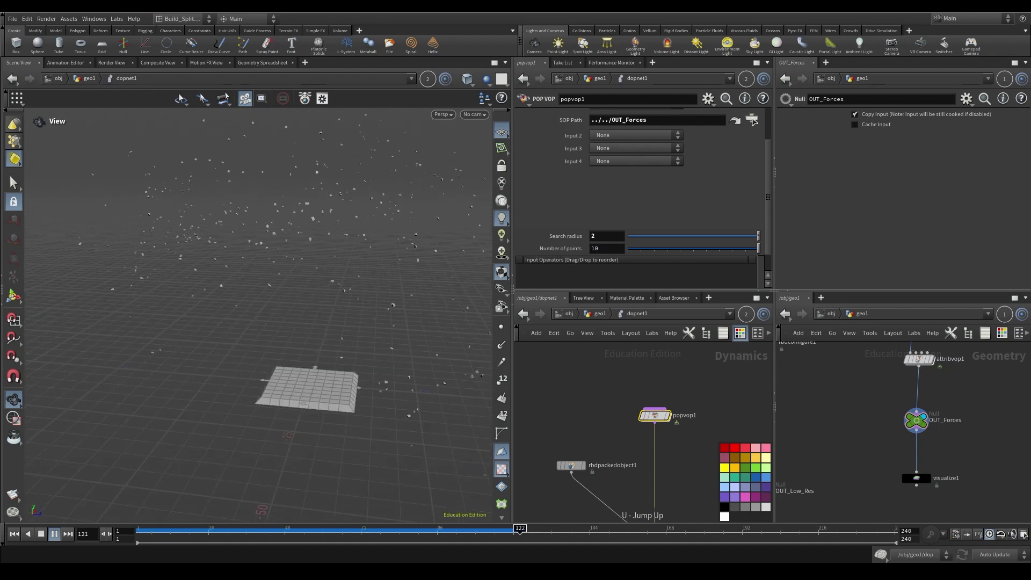
click(14, 534)
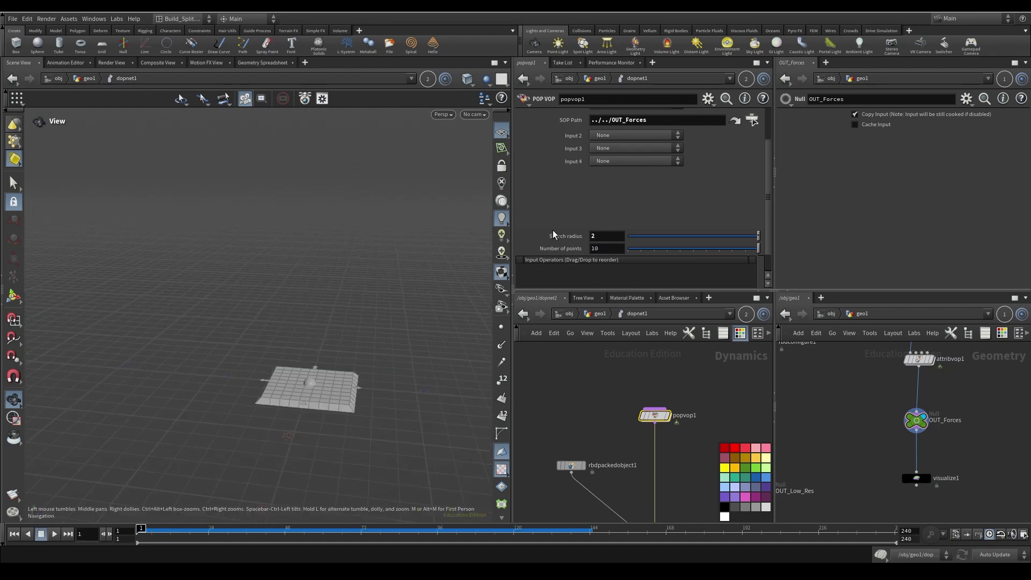
scroll(291, 330, up, 5)
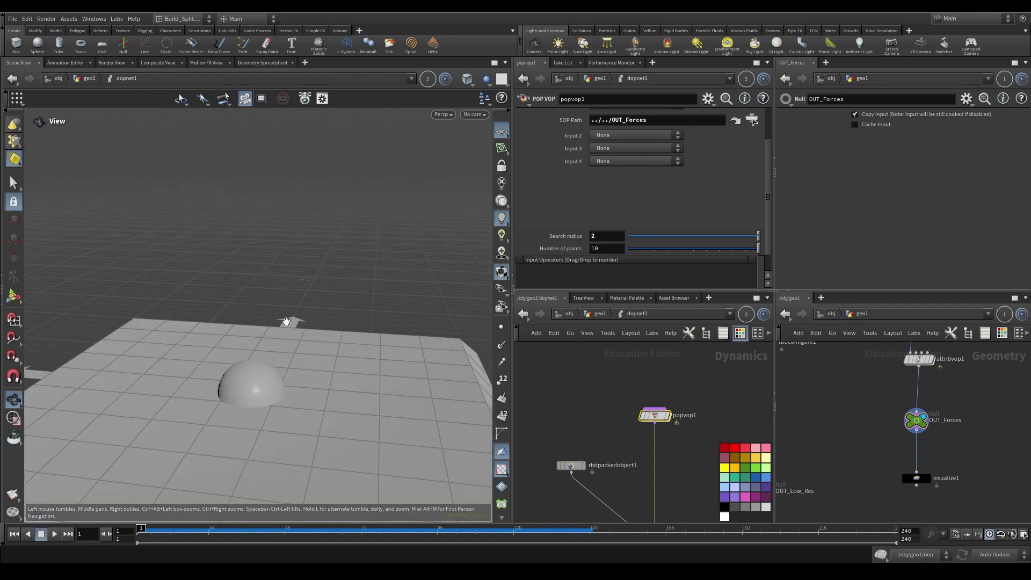
scroll(294, 363, down, 3)
click(443, 115)
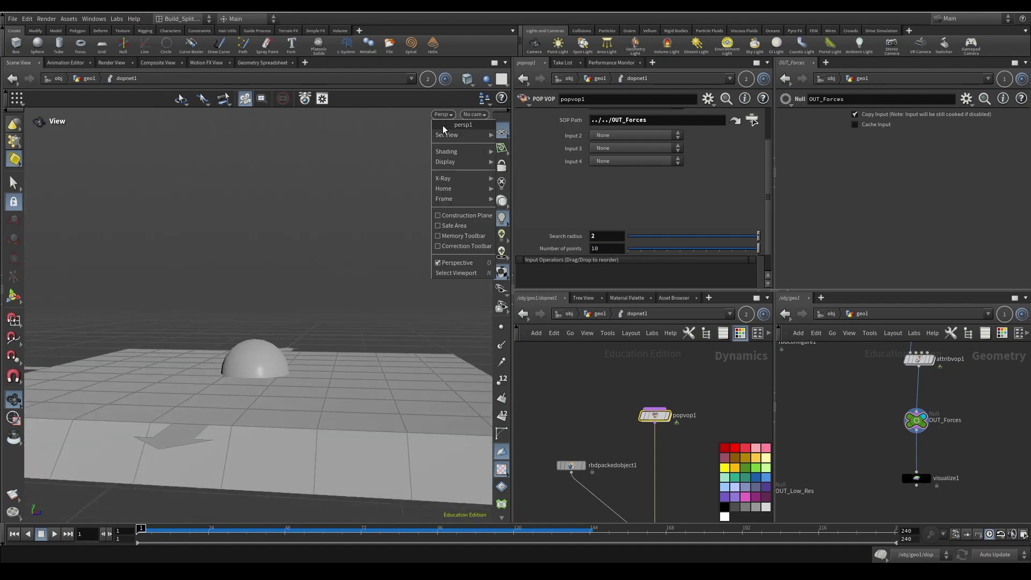
mouse_move(459, 135)
click(519, 156)
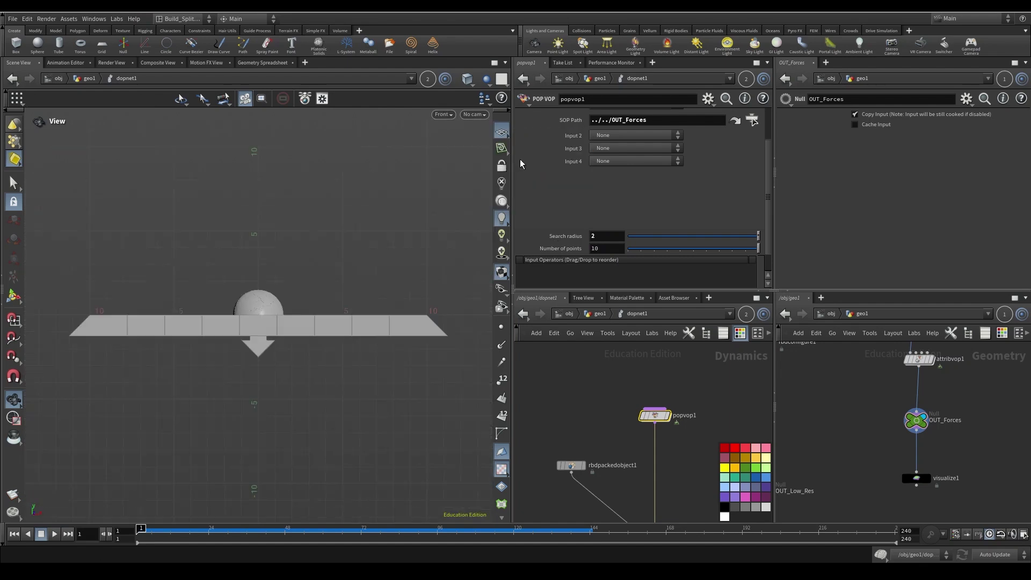
scroll(291, 301, up, 3)
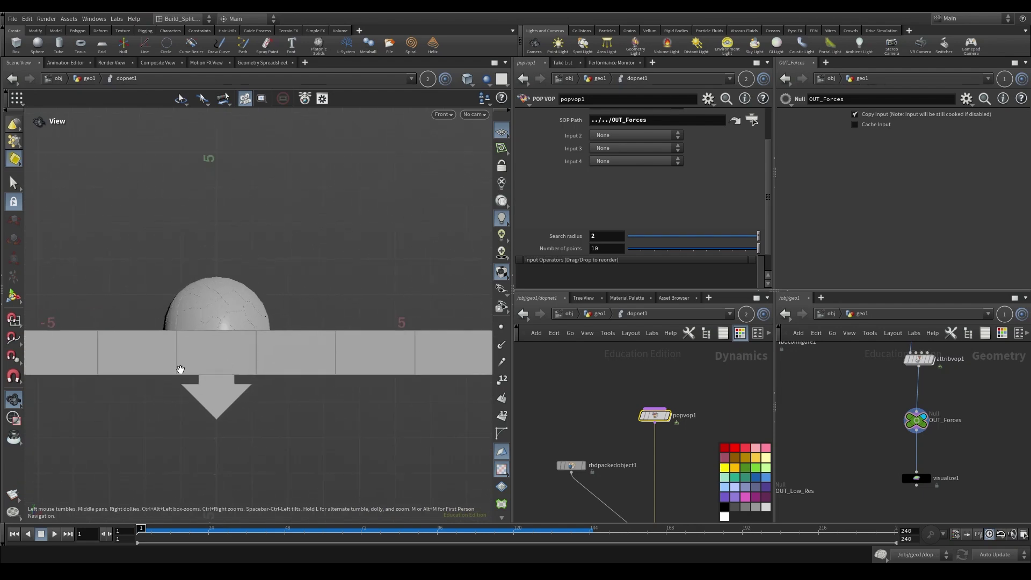
scroll(356, 358, up, 2)
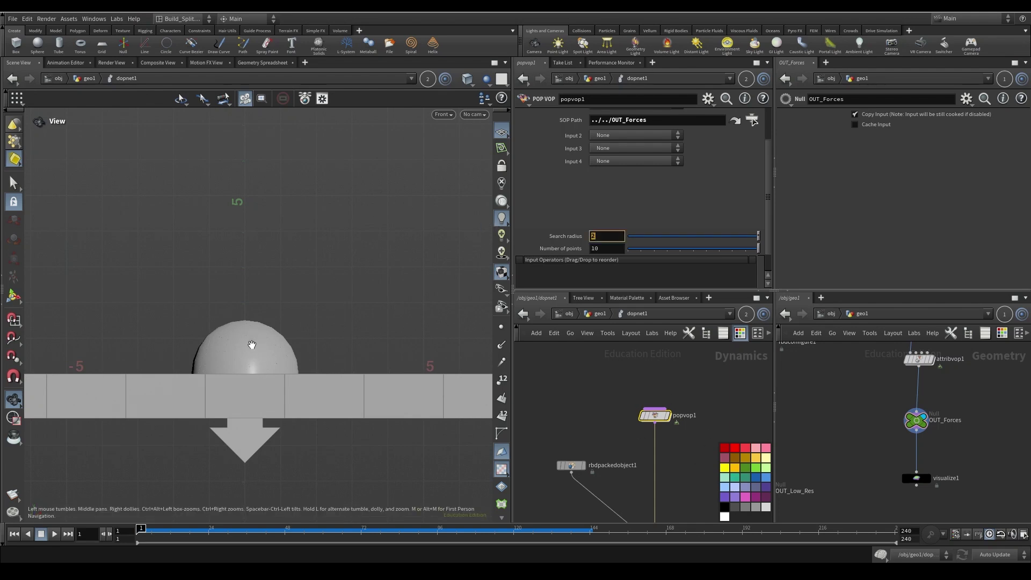
scroll(150, 290, down, 5)
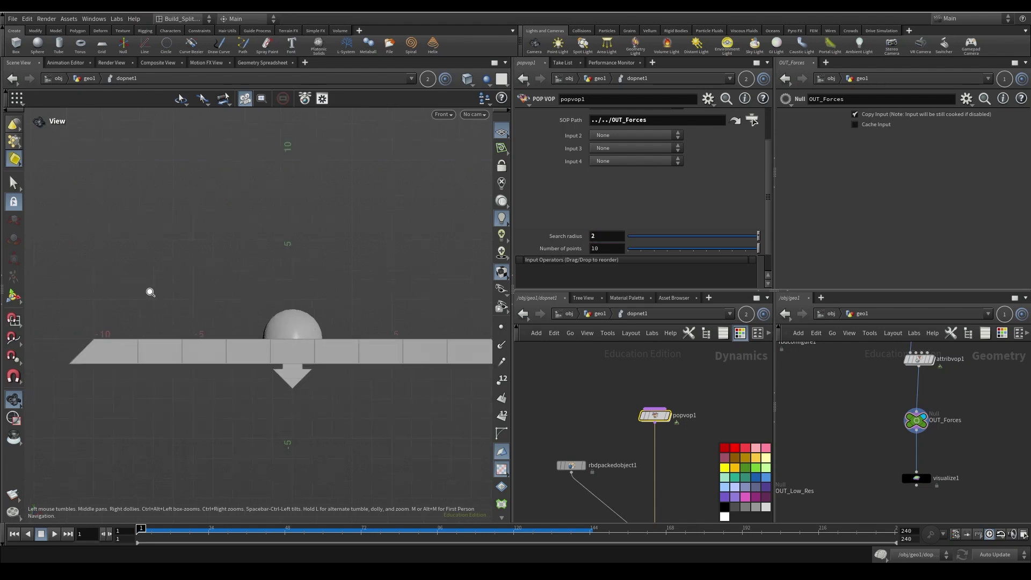
middle_drag(314, 280, 269, 385)
- Play the simulation in the Front view to check how high the pieces travel, and rewind it to the first frame
click(54, 534)
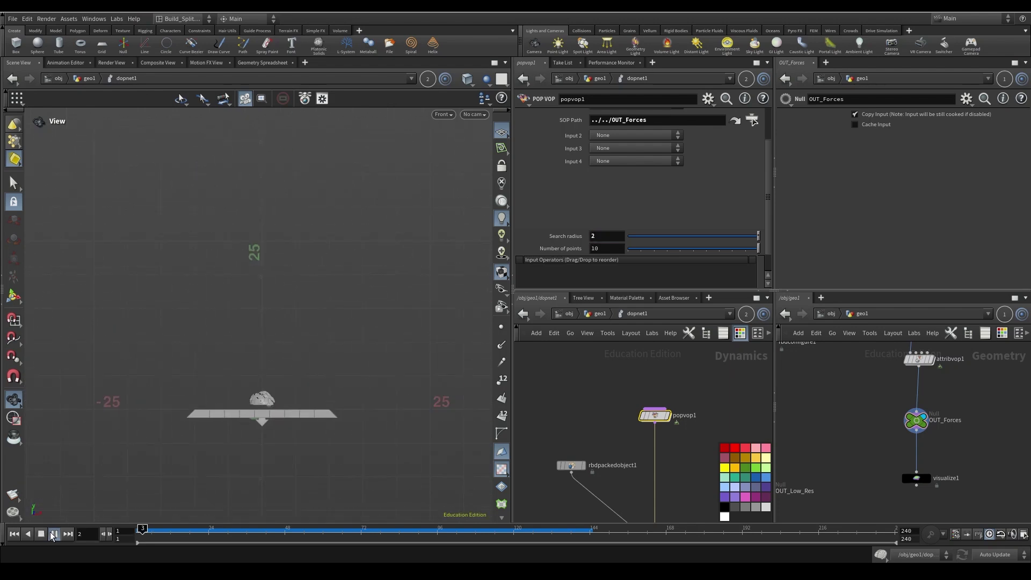
right_drag(340, 286, 208, 276)
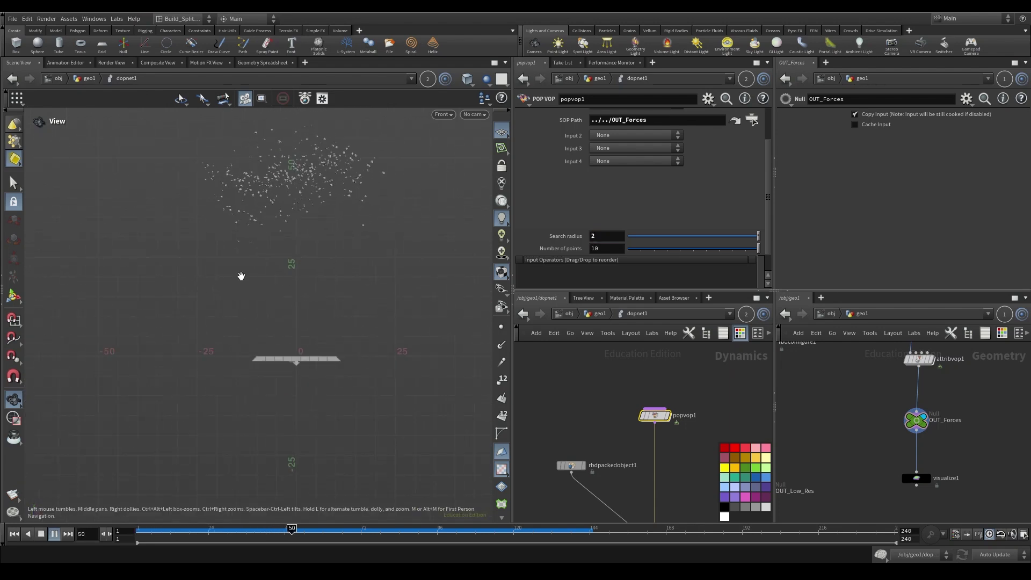
right_drag(272, 324, 396, 320)
right_drag(321, 329, 374, 281)
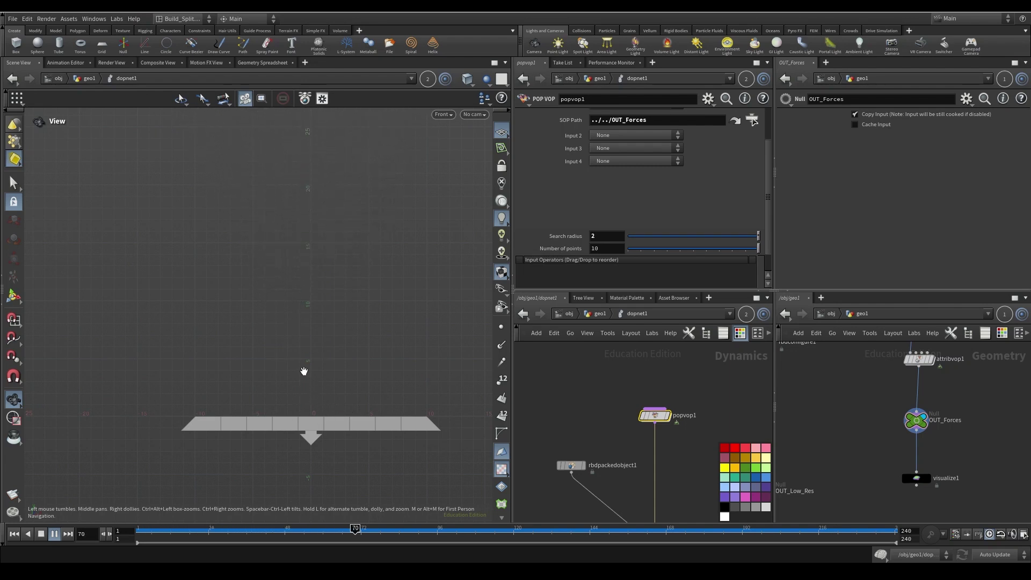
click(14, 534)
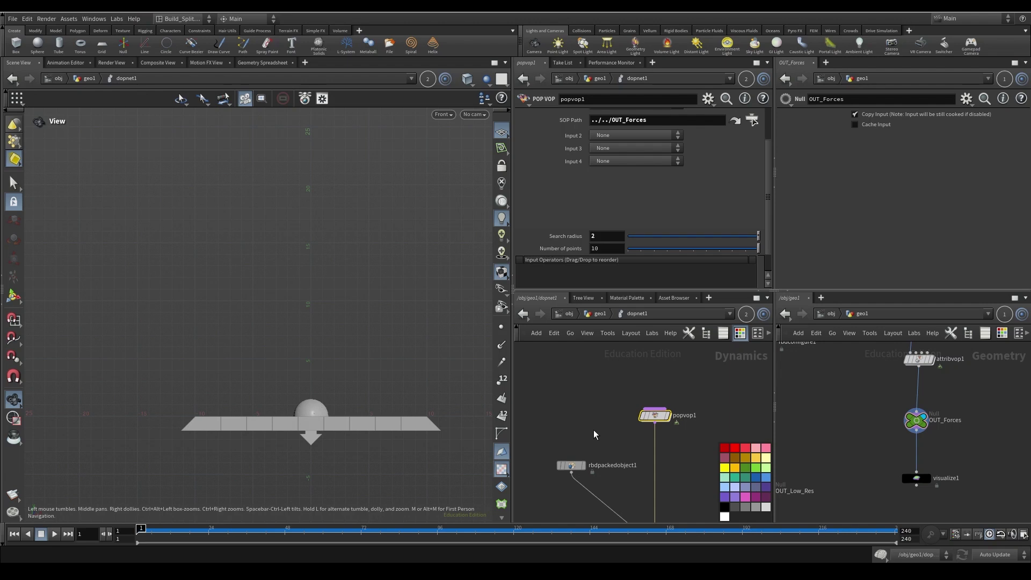
- Add an Enable Solver node and insert it on the wire between popvop1 and rigidbodysolver1
middle_drag(580, 388, 518, 353)
click(681, 425)
key(Tab)
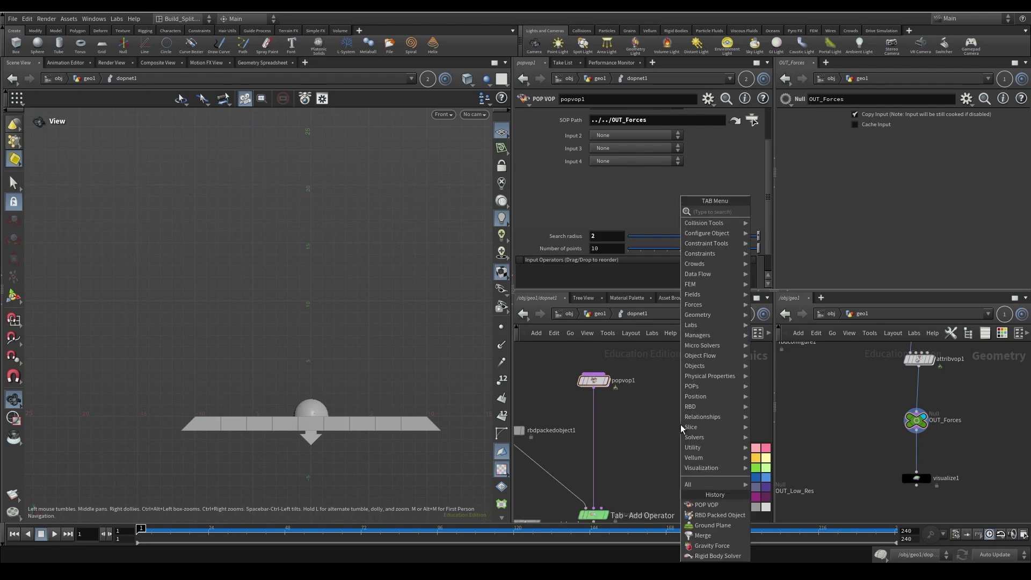
text(enable)
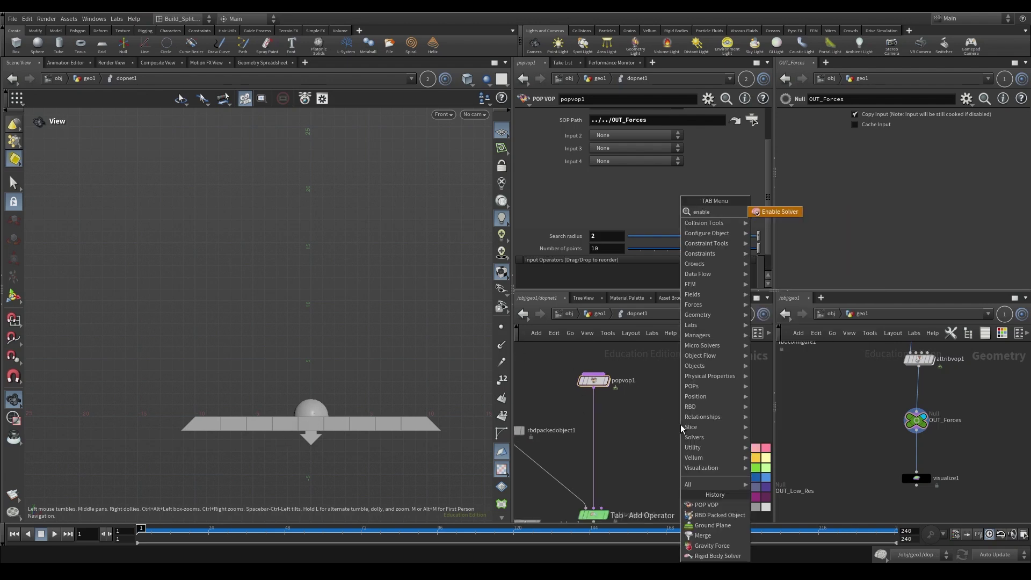
click(785, 214)
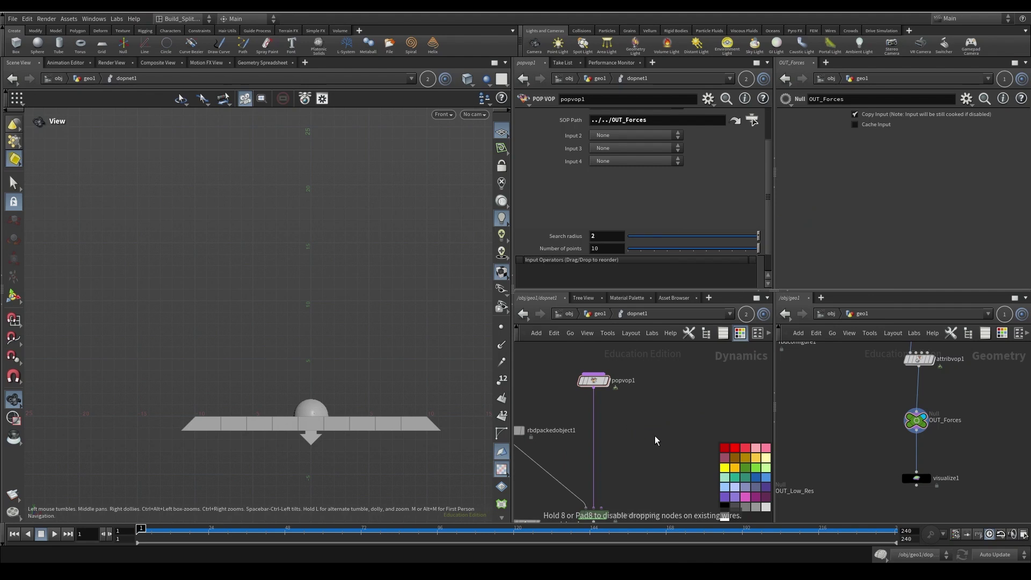
click(655, 438)
drag(623, 454, 579, 450)
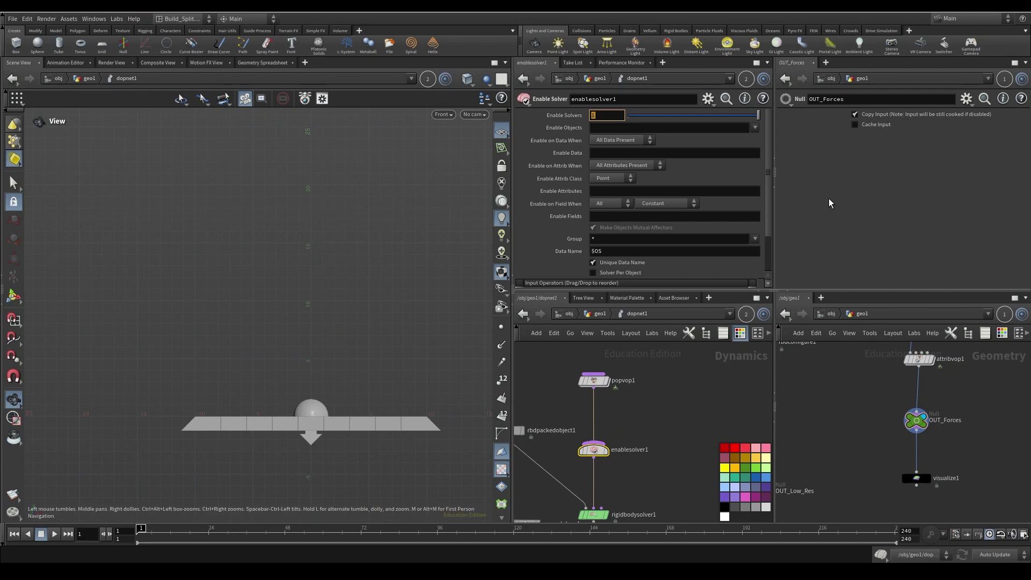
- Set the Enable Solver node's Enable Solvers parameter to the expression $F<3
text($F<)
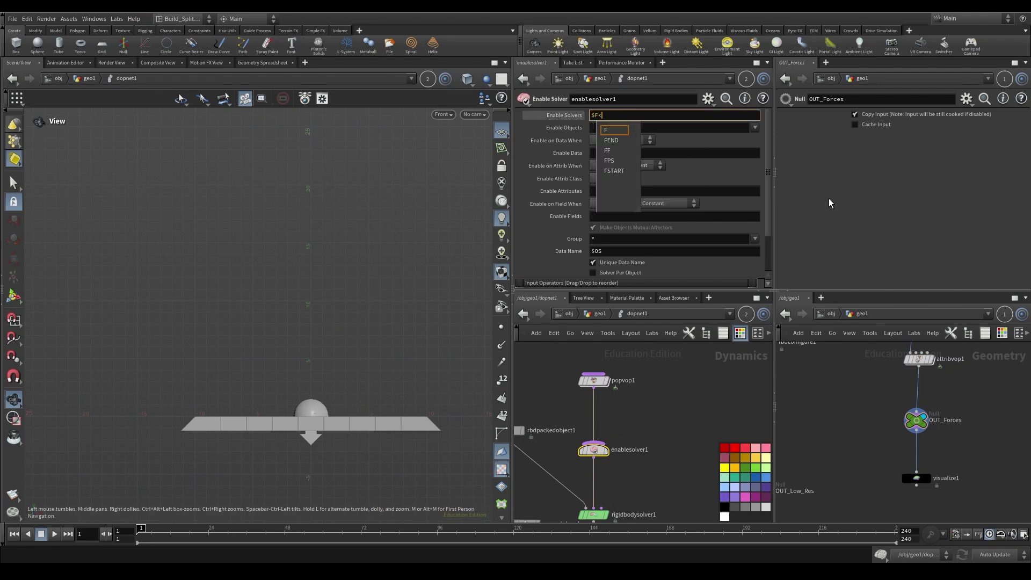
key(Escape)
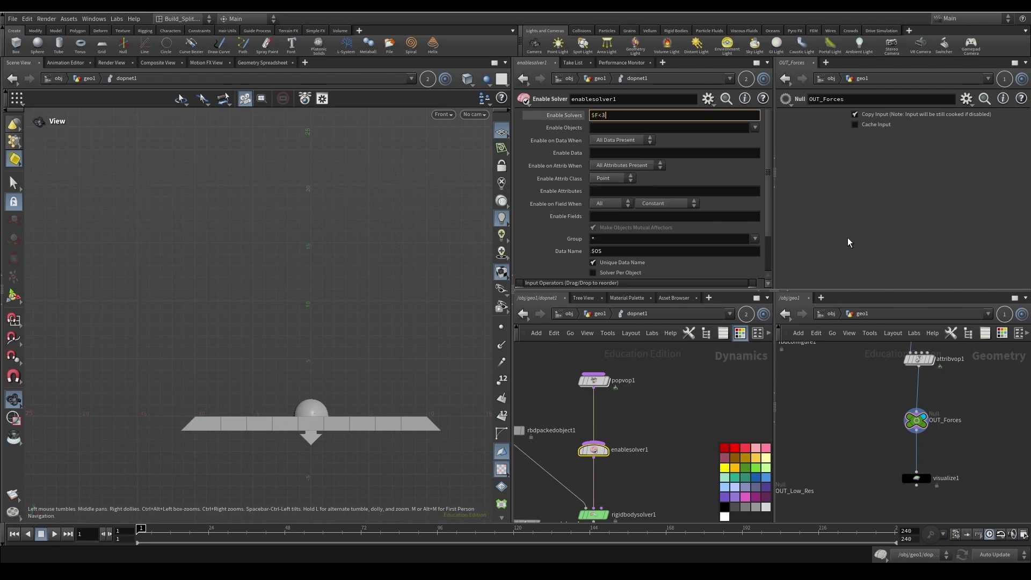
text(<3)
click(685, 440)
- Play the simulation, replay it in the Perspective view from a higher angle, and return to the first frame
click(54, 534)
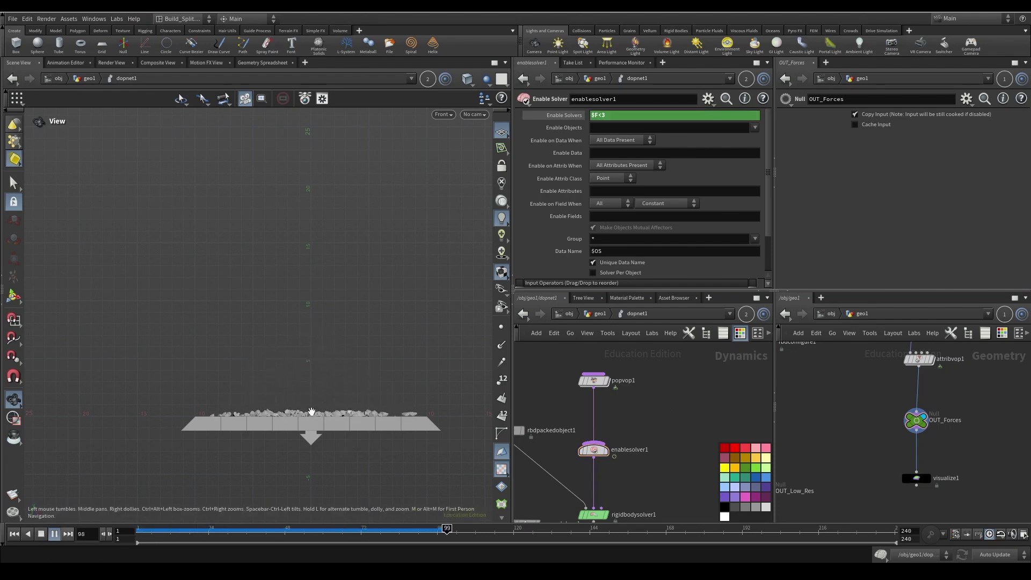
key(ctrl+Up)
click(443, 115)
click(543, 136)
drag(379, 438, 284, 416)
click(54, 534)
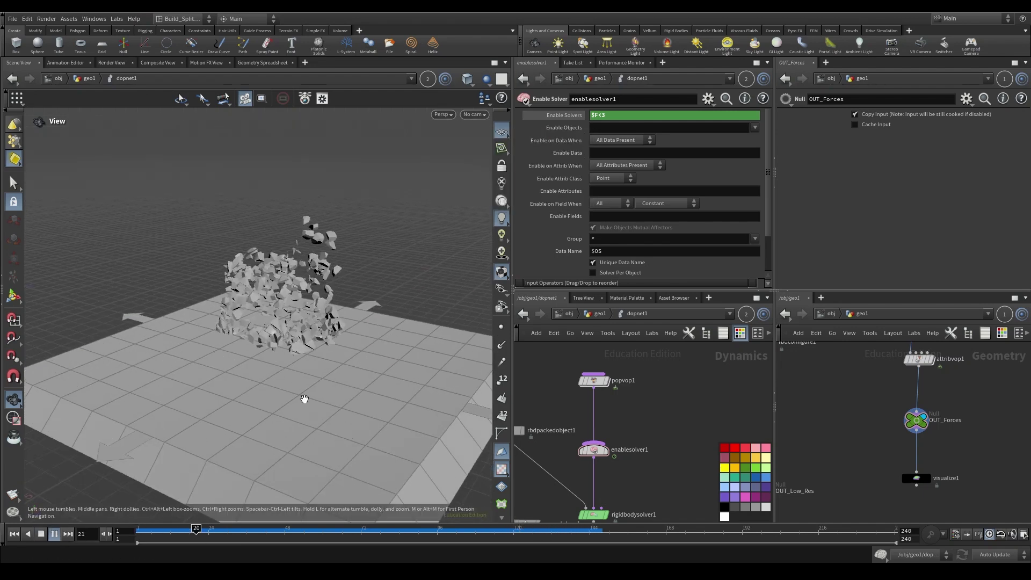
drag(302, 395, 297, 342)
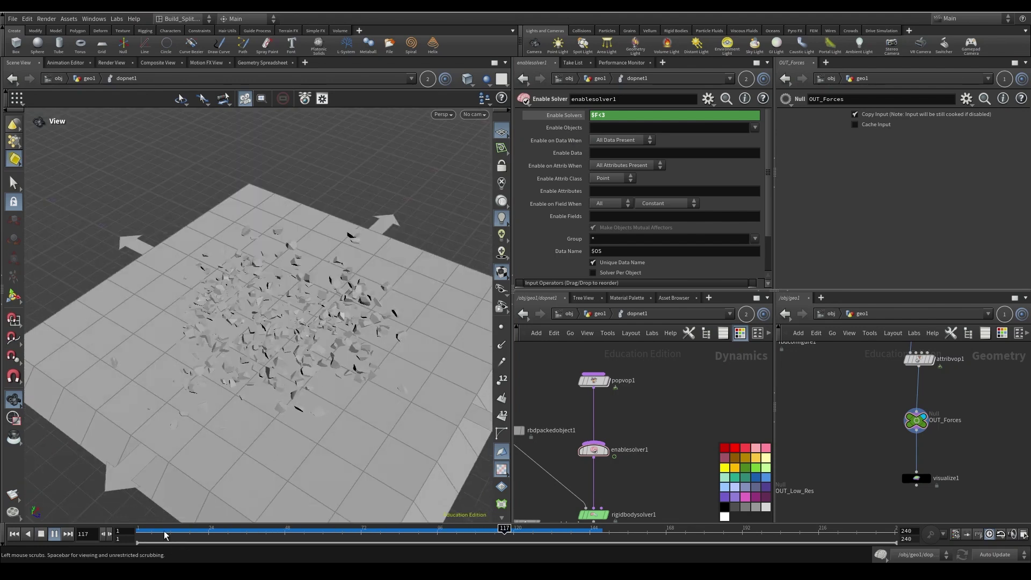
click(141, 531)
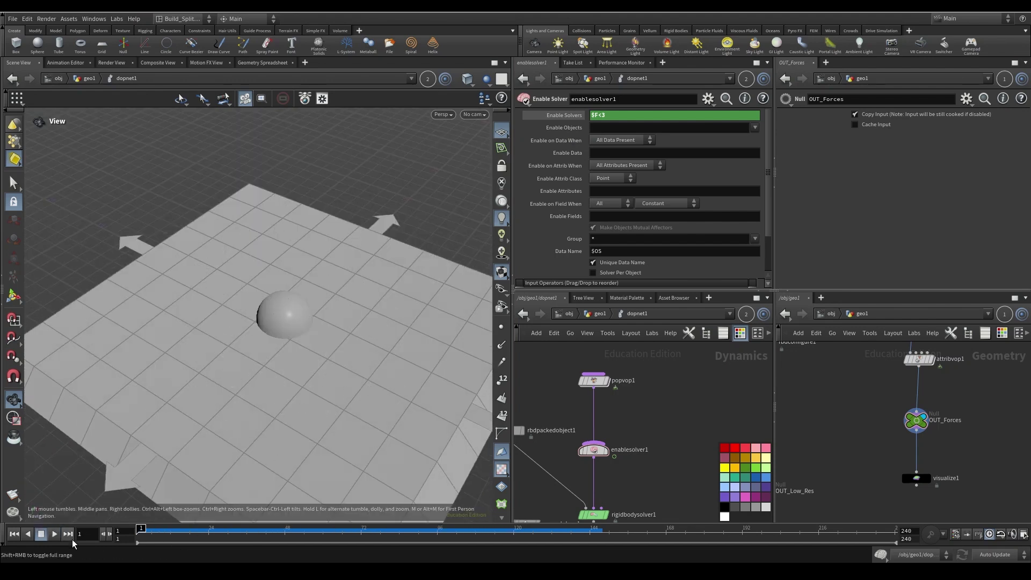
- Inside popvop1, move the add1 and output nodes away from pcfilter1 and add a Multiply node
middle_drag(593, 380, 599, 357)
double_click(600, 357)
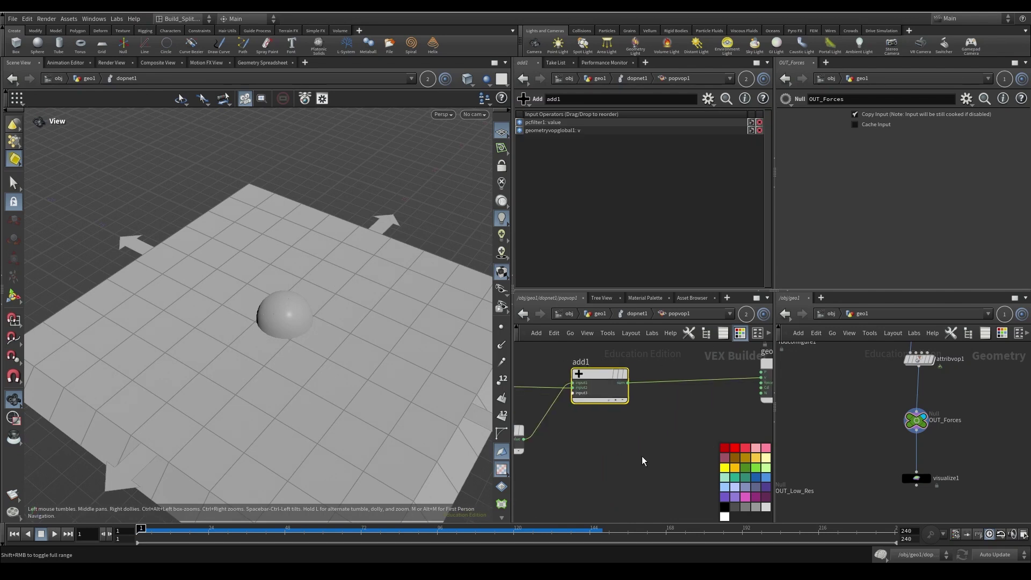
middle_drag(559, 398, 673, 449)
drag(615, 408, 811, 482)
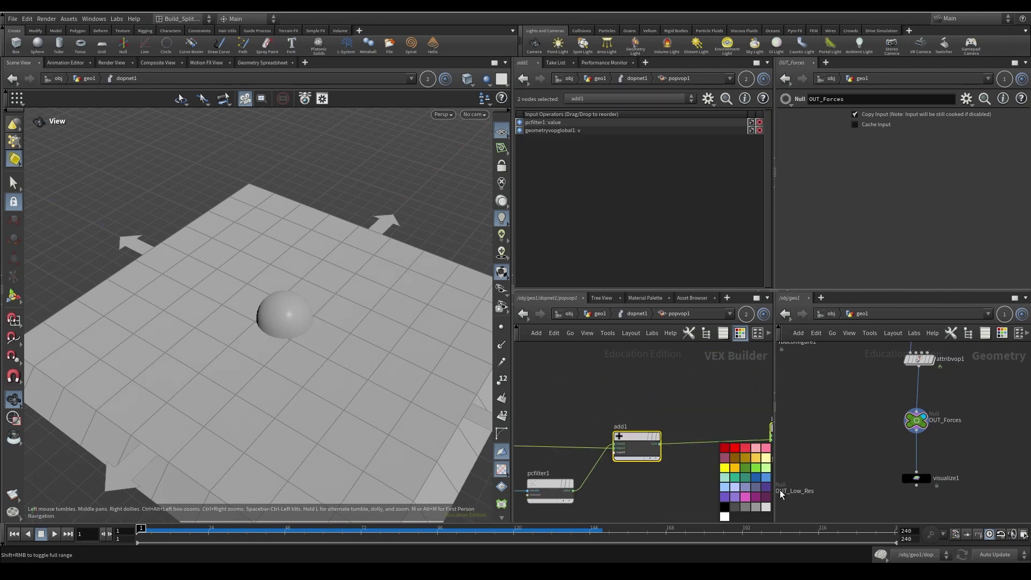
middle_drag(717, 505, 636, 484)
scroll(636, 484, down, 3)
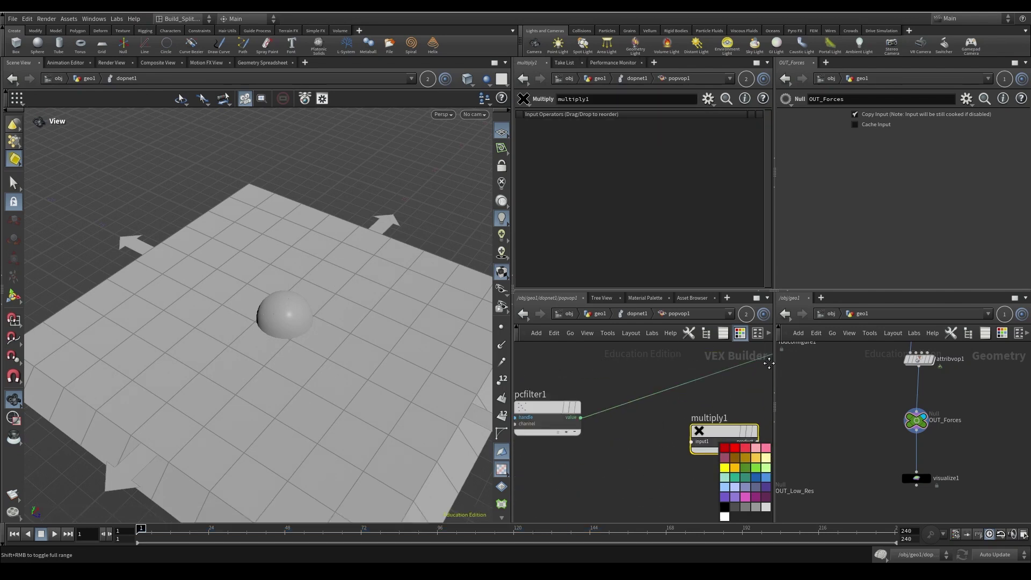
- Add a float Parameter node with name and label Force Multiply and a default of 1
key(Tab)
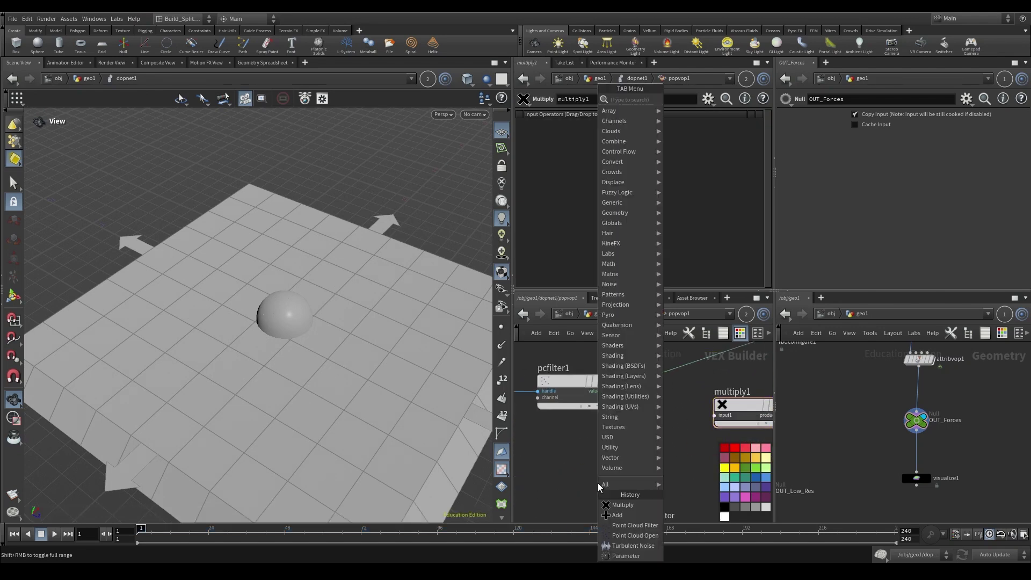
text(para)
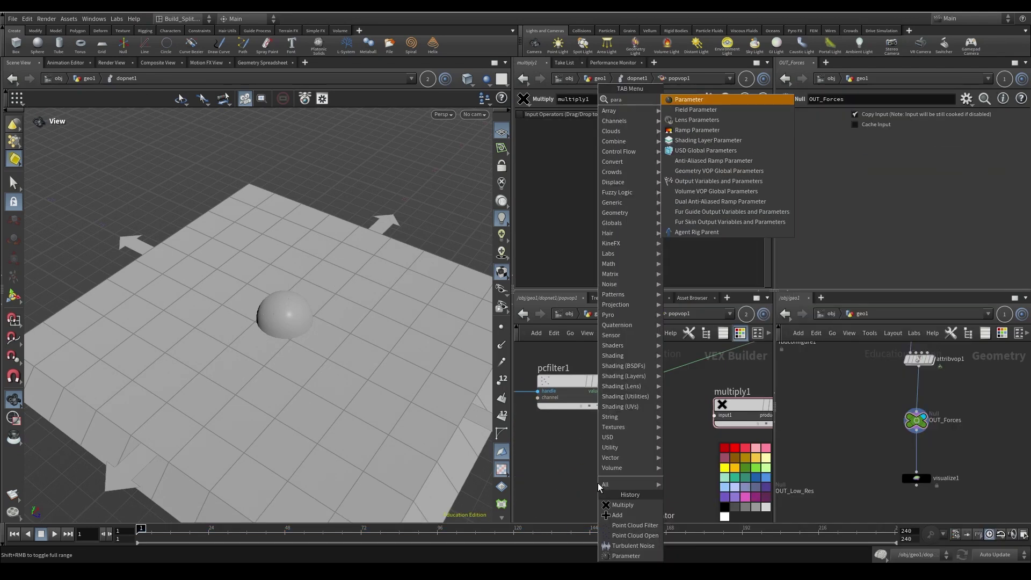
click(731, 98)
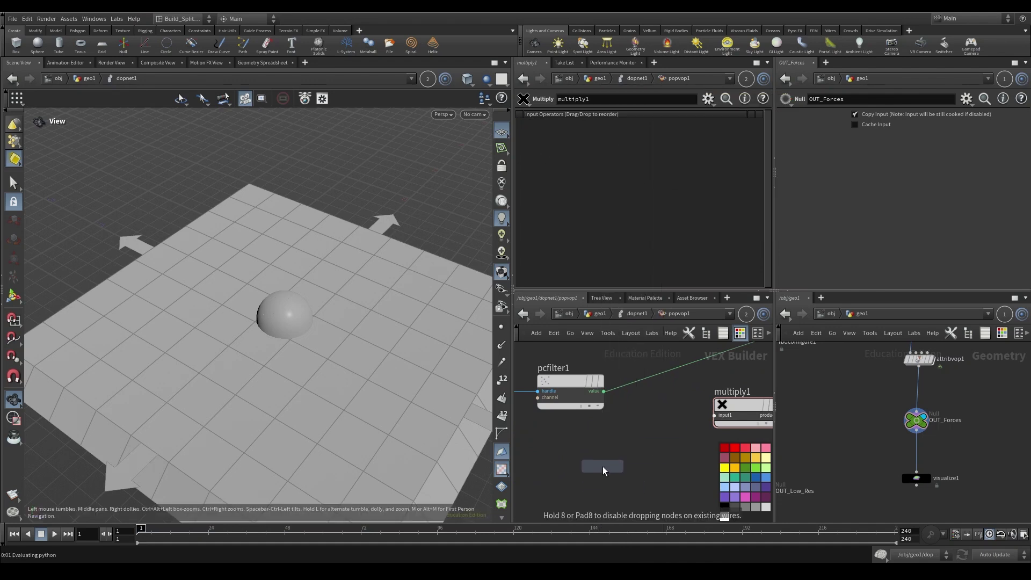
click(603, 466)
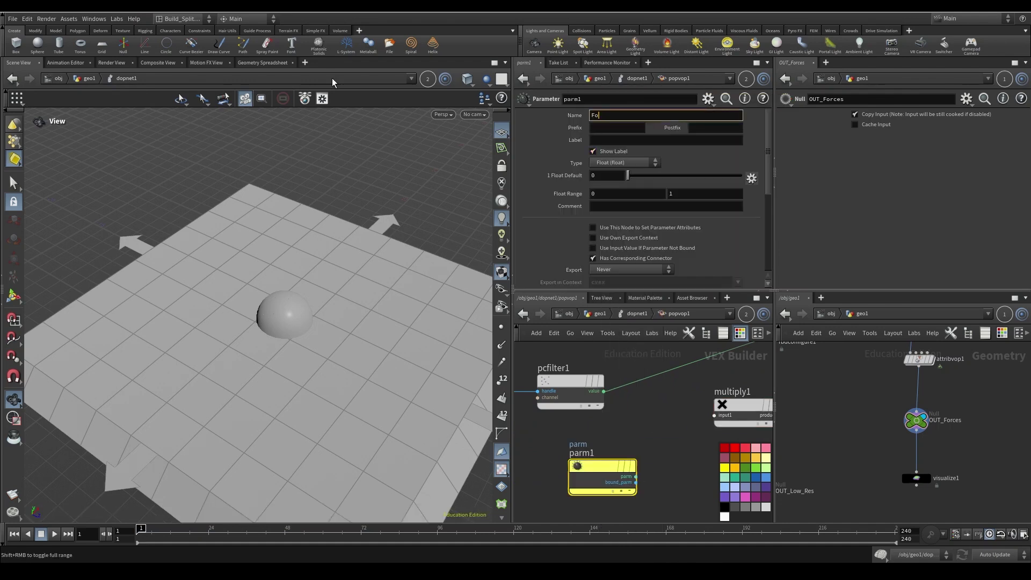
text(ply)
key(Tab)
key(Tab)
key(Tab)
text(F)
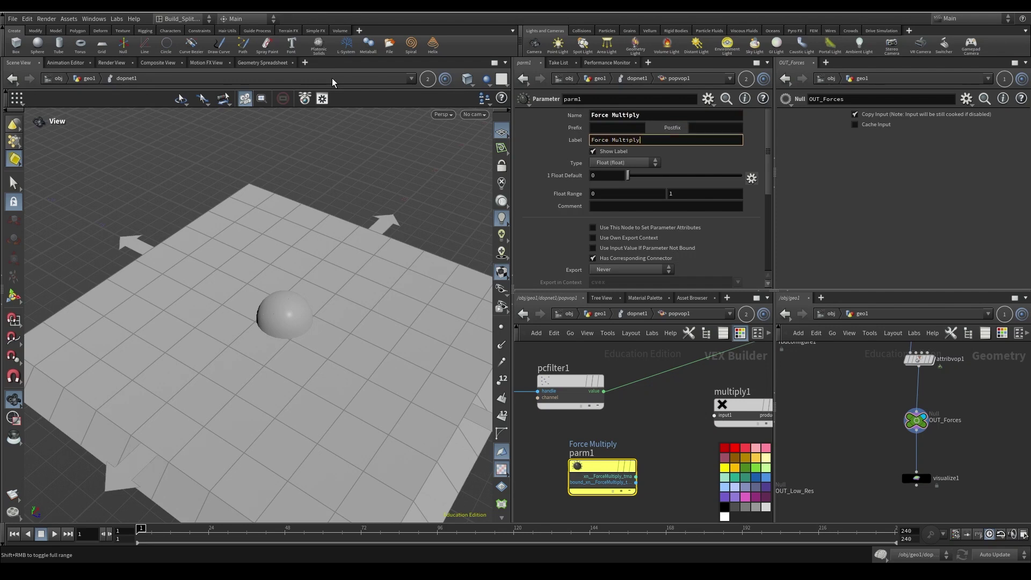
click(605, 175)
text(1)
key(Return)
click(654, 428)
- Wire pcfilter1's value and the Force Multiply parameter into multiply1, and its product into add1's first input
mouse_move(723, 426)
middle_down()
mouse_move(600, 437)
mouse_move(711, 435)
middle_up()
click(592, 401)
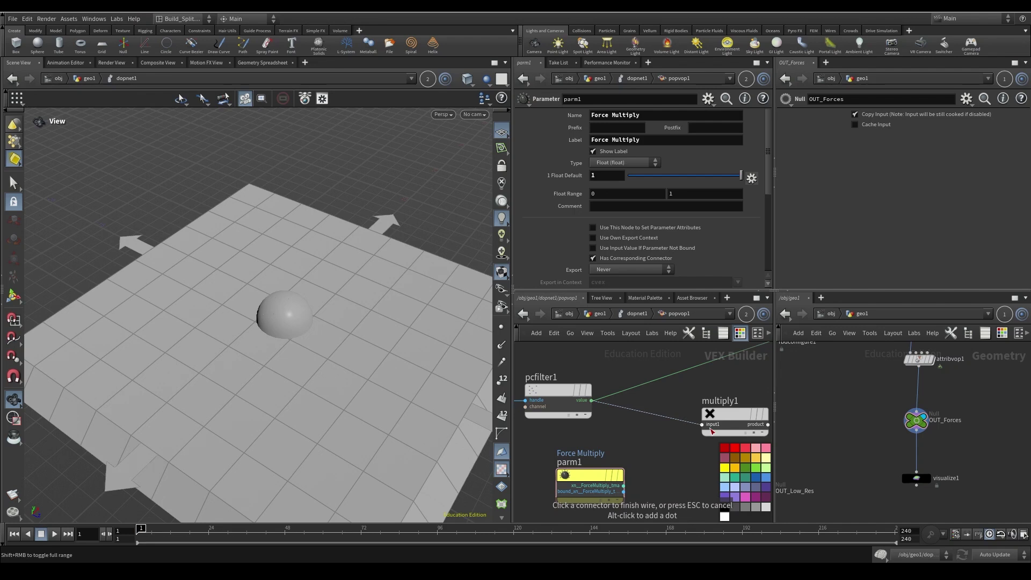
click(710, 428)
click(623, 486)
click(701, 432)
middle_drag(746, 442, 612, 466)
scroll(666, 457, down, 1)
click(643, 449)
middle_drag(710, 400, 681, 430)
click(707, 385)
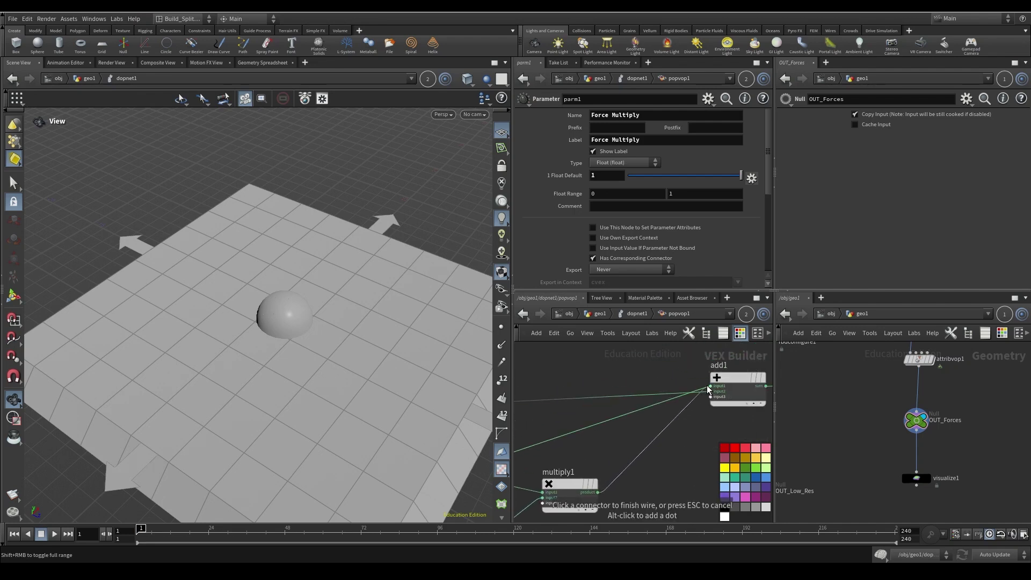
middle_drag(667, 471, 774, 439)
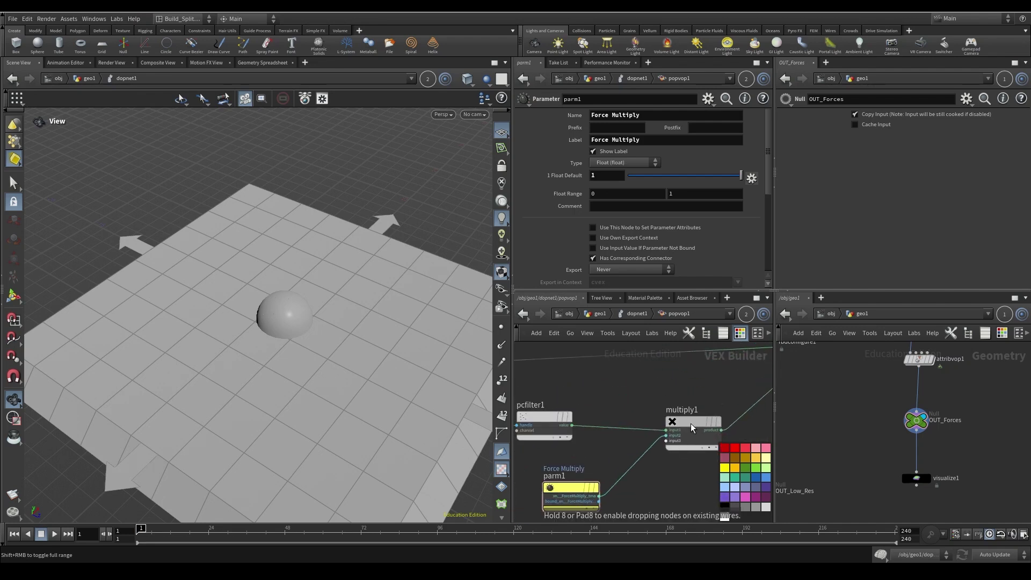
- Return to the dopnet1 network, play the simulation, and replay it with popvop1's Force Multiply set to 2
key(u)
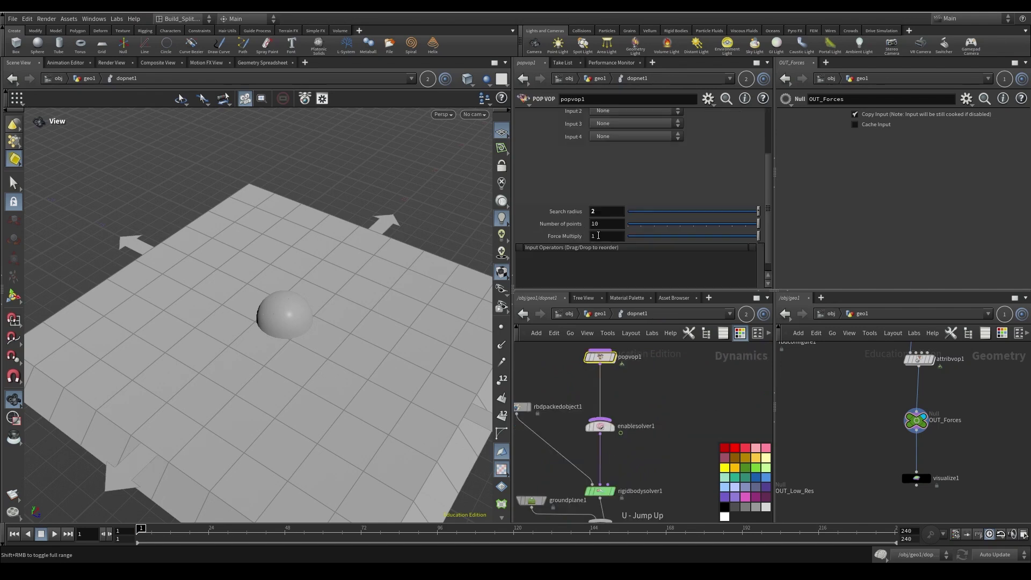
click(54, 534)
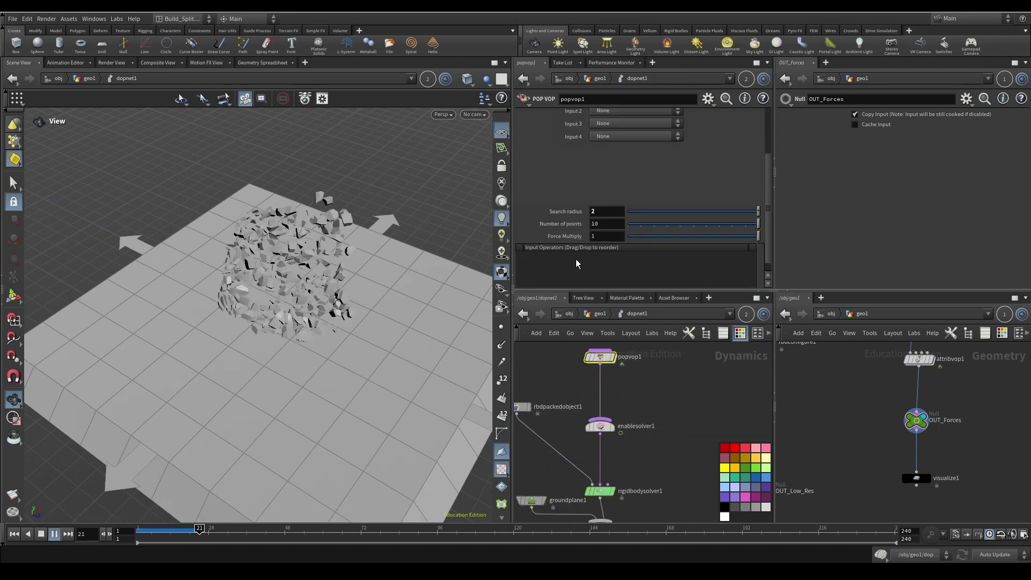
click(42, 534)
click(54, 534)
scroll(255, 386, down, 4)
drag(255, 385, 329, 210)
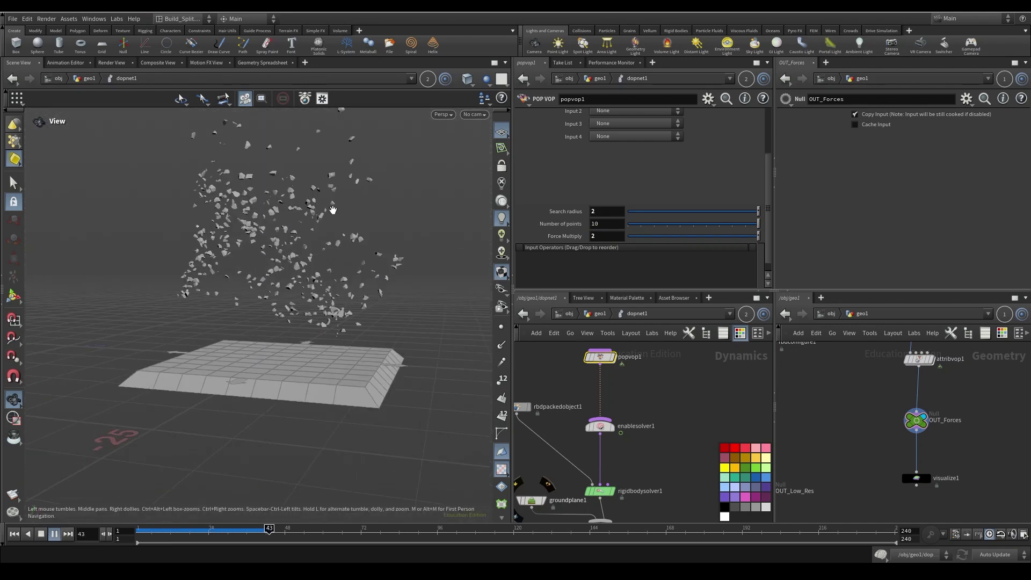
click(42, 534)
click(54, 534)
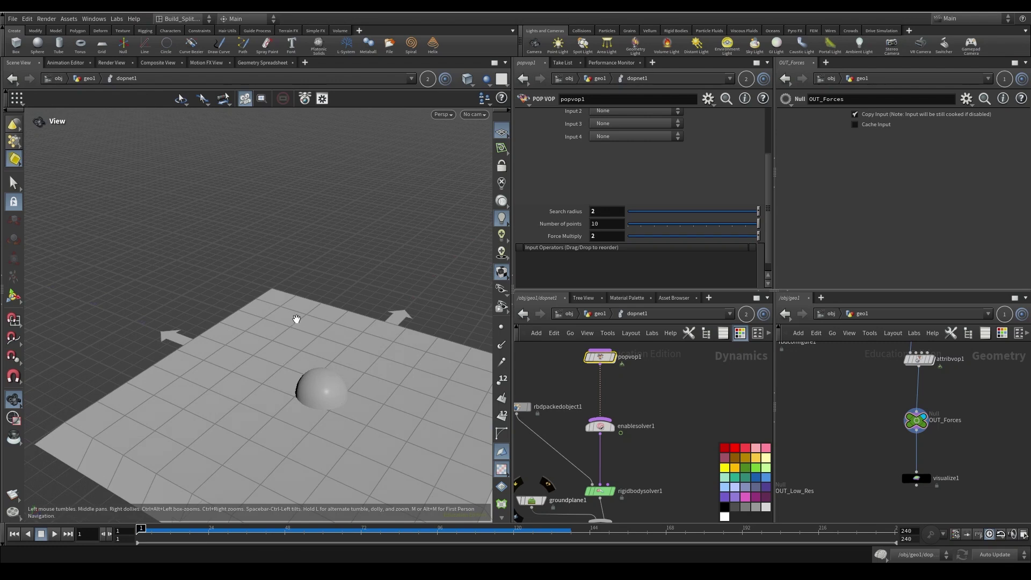
drag(298, 326, 285, 373)
right_drag(285, 373, 348, 356)
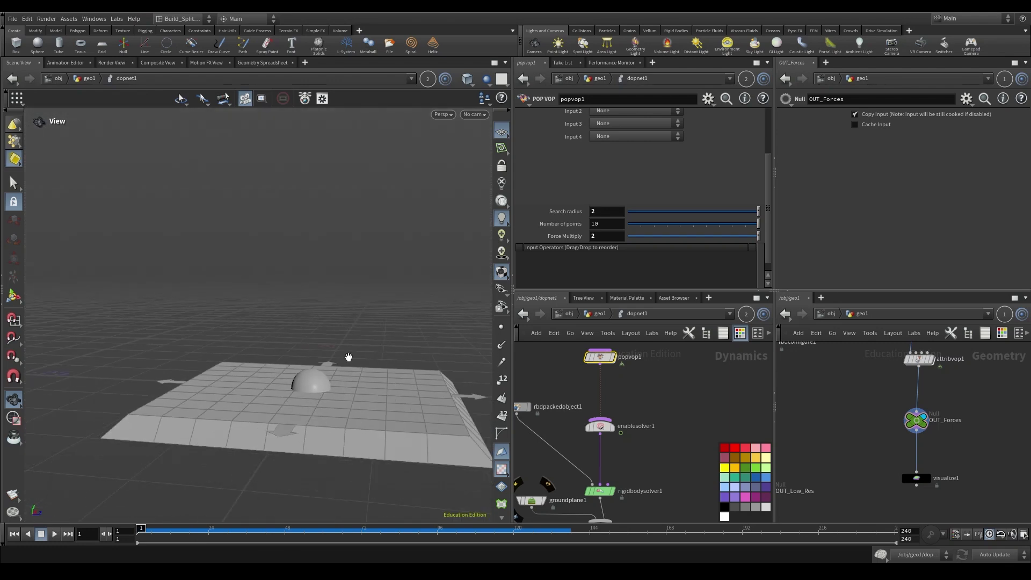
middle_drag(348, 356, 318, 402)
drag(318, 401, 292, 458)
mouse_move(309, 377)
mouse_down()
mouse_move(325, 387)
mouse_move(296, 404)
mouse_move(293, 375)
mouse_up()
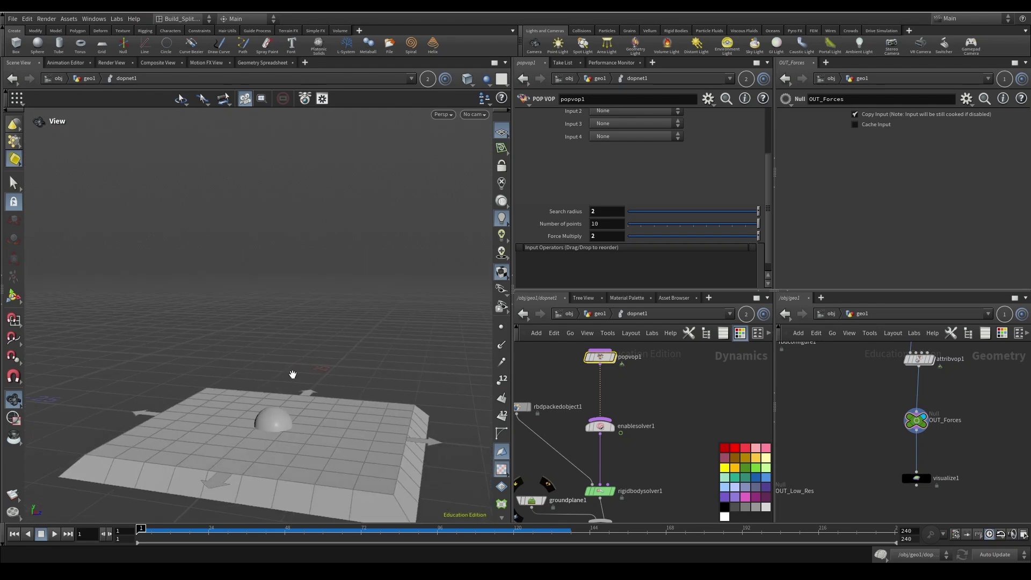
scroll(664, 443, down, 3)
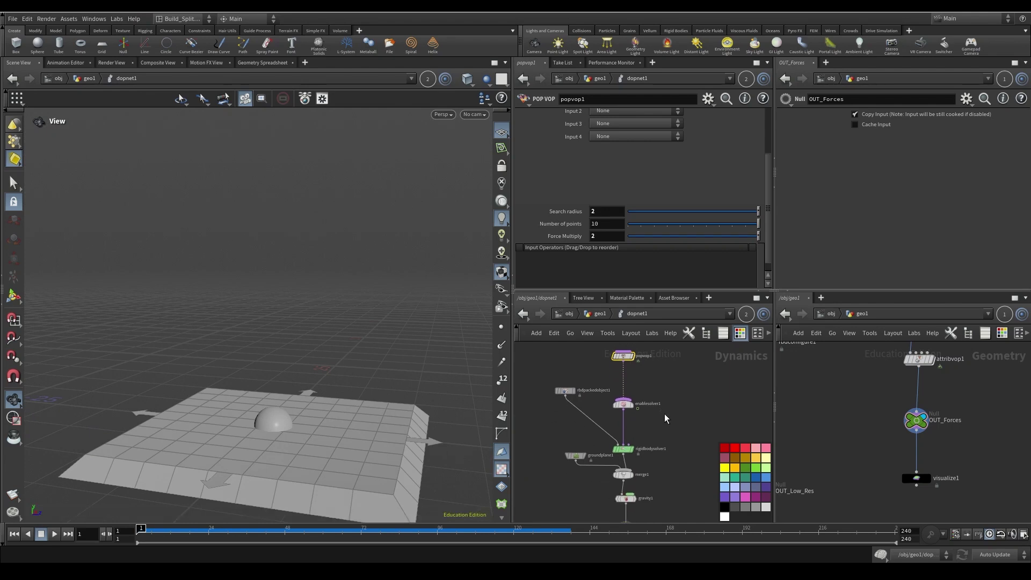